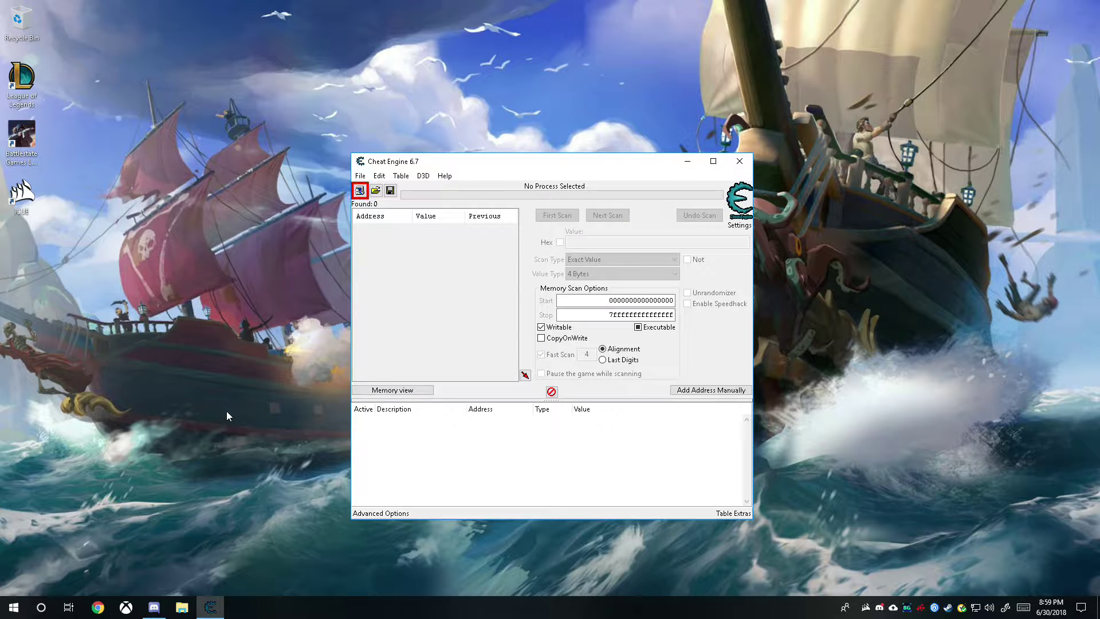
# Open Steam and launch Fallout 4 from the game library, closing the Uplay and Steam windows.
pyautogui.click(948, 608)
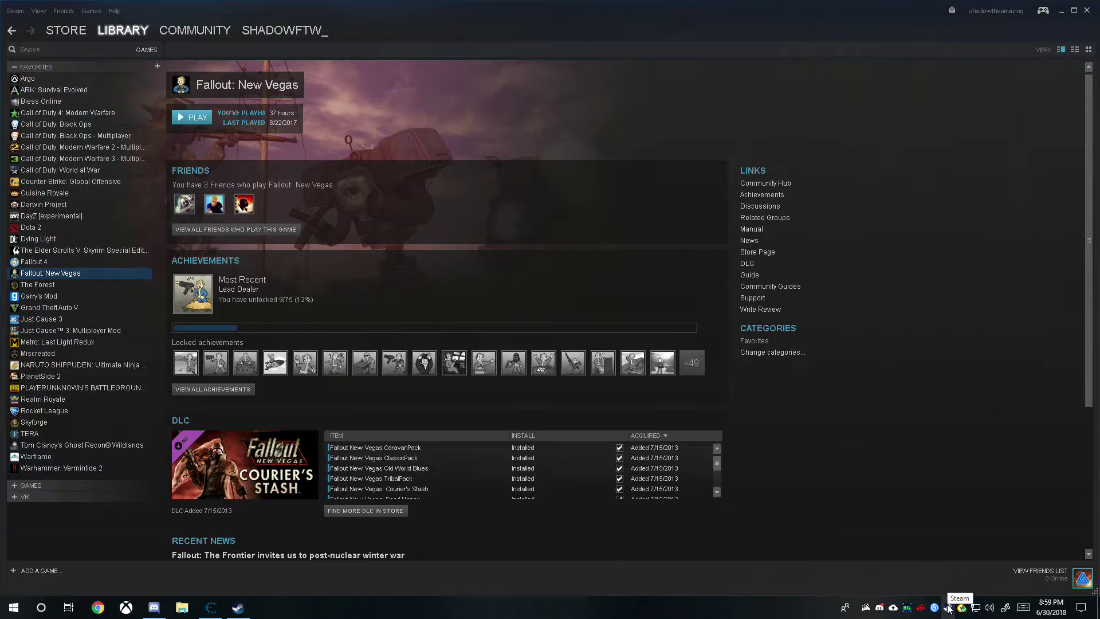
pyautogui.click(934, 608)
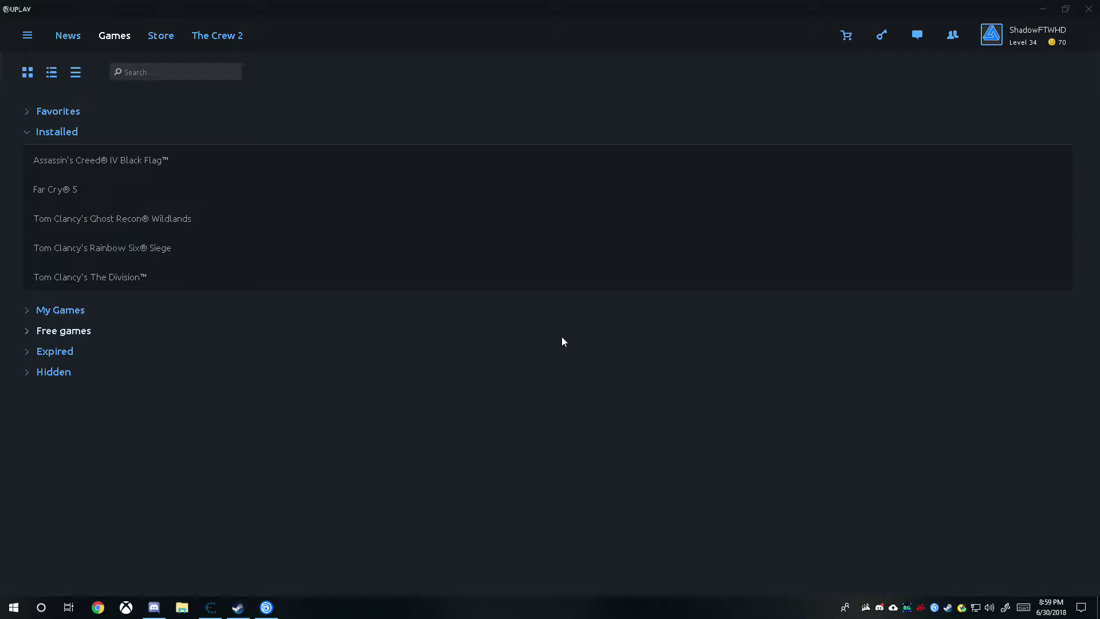
pyautogui.click(1088, 9)
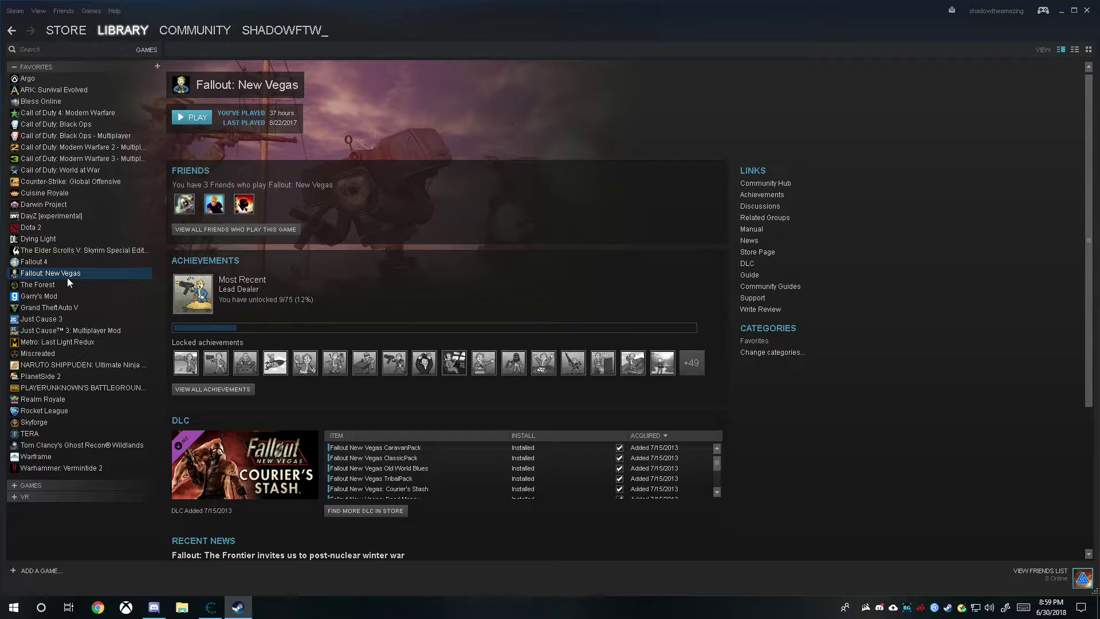
pyautogui.click(79, 266)
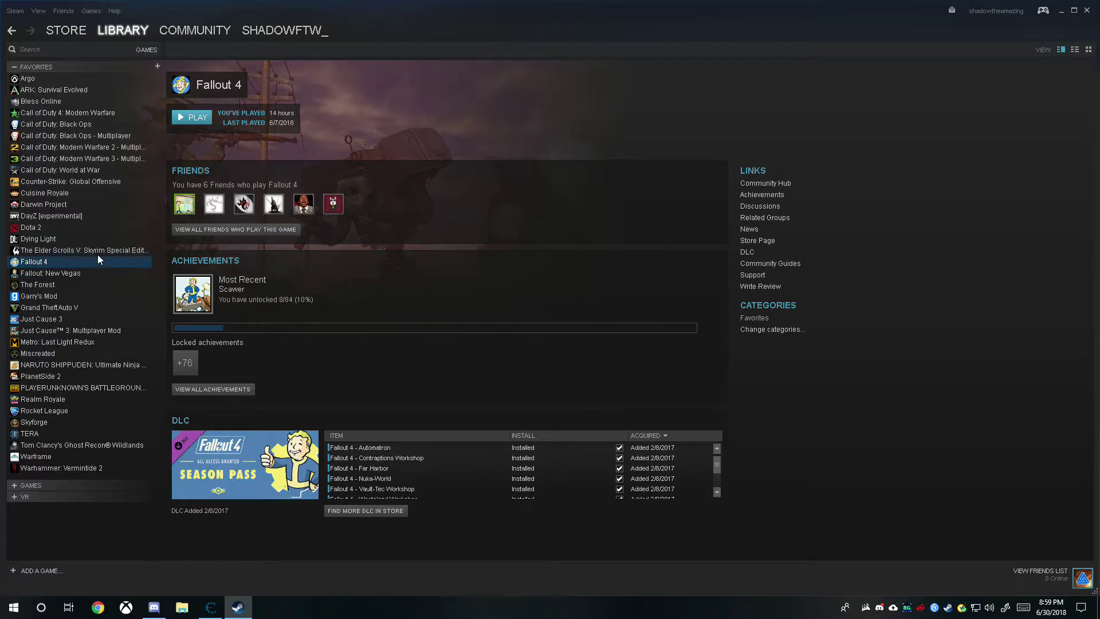
pyautogui.click(207, 122)
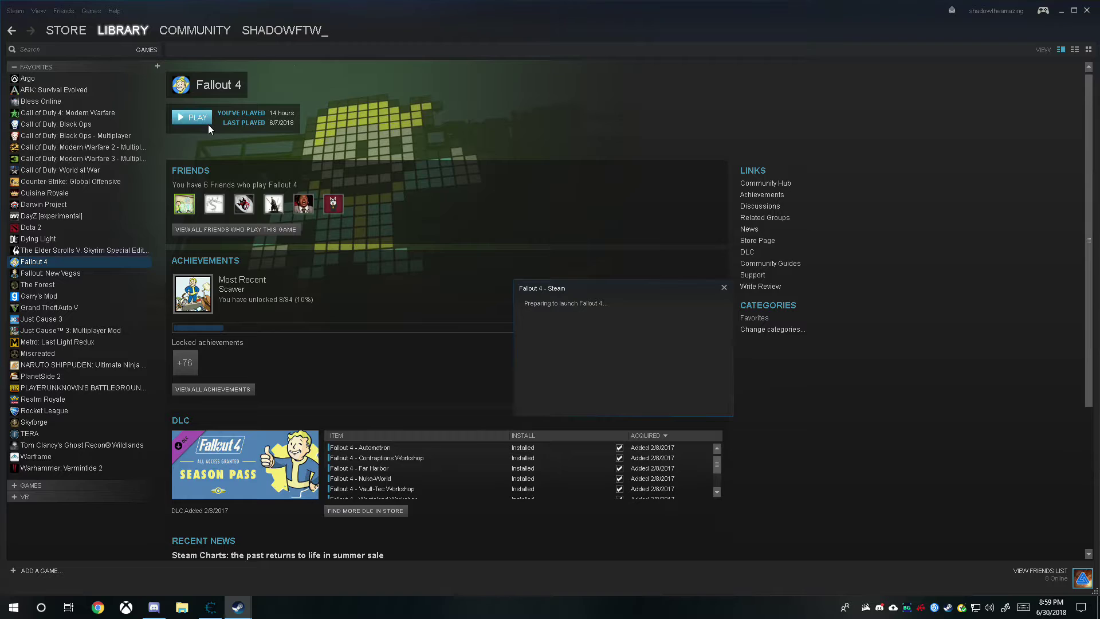
pyautogui.click(1086, 11)
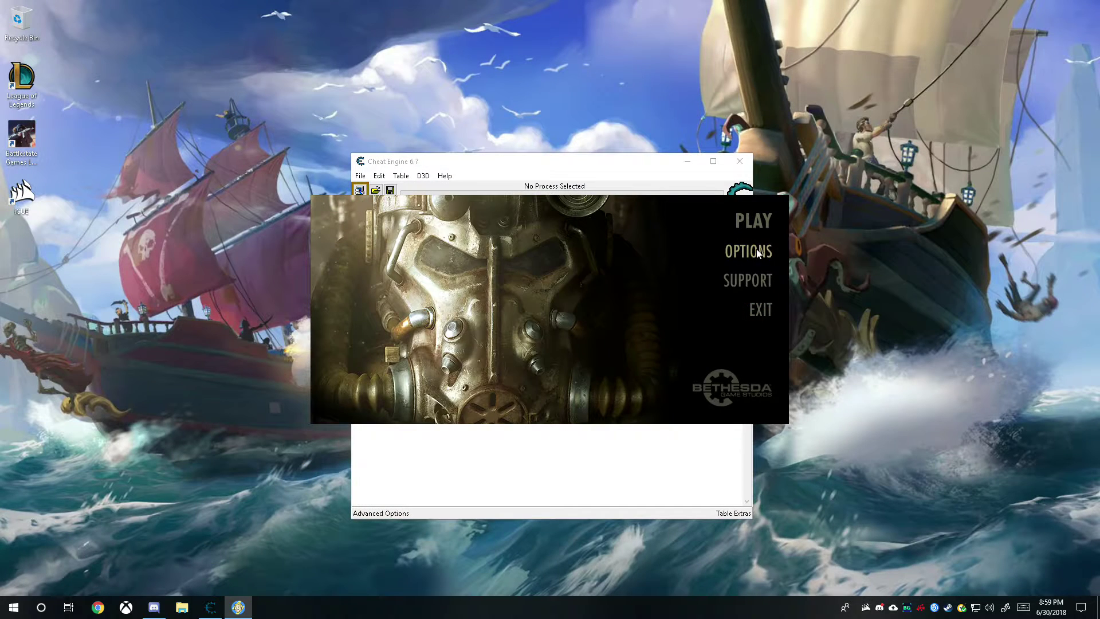
# Confirm the Fallout 4 launcher options with Windowed Mode and Borderless enabled, and start the game.
pyautogui.click(755, 251)
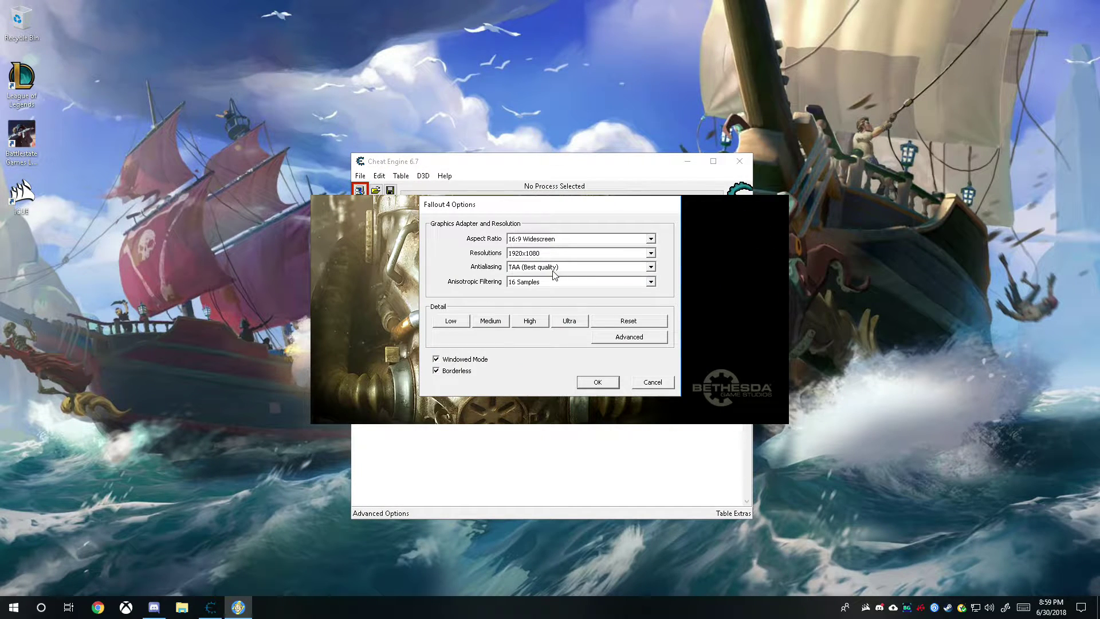
pyautogui.click(596, 382)
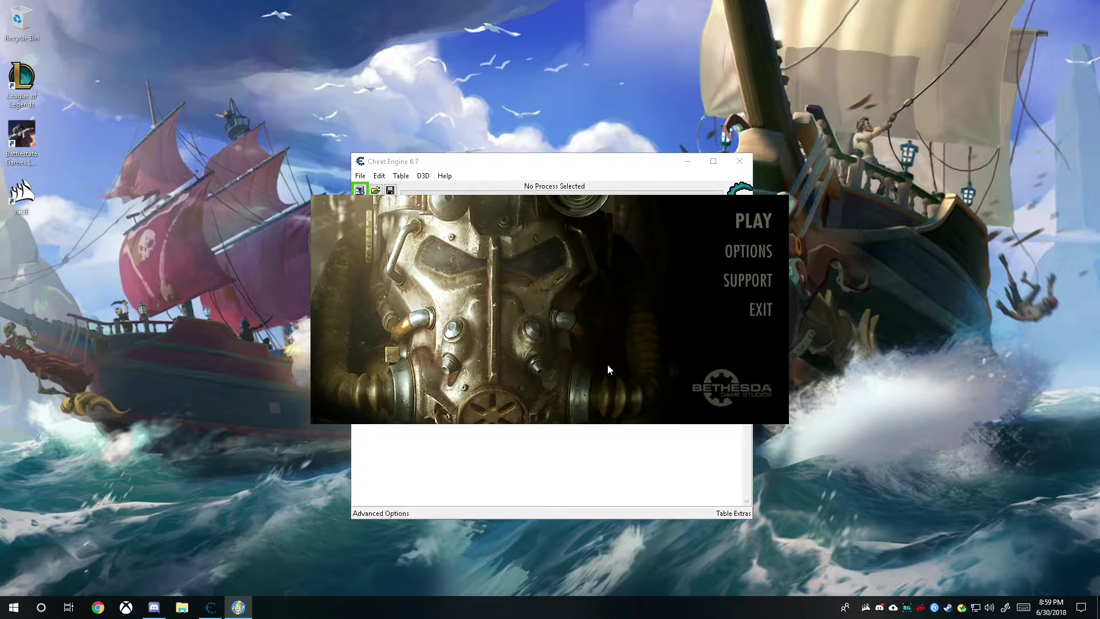
pyautogui.moveTo(530, 161); pyautogui.dragTo(201, 85)
pyautogui.click(765, 225)
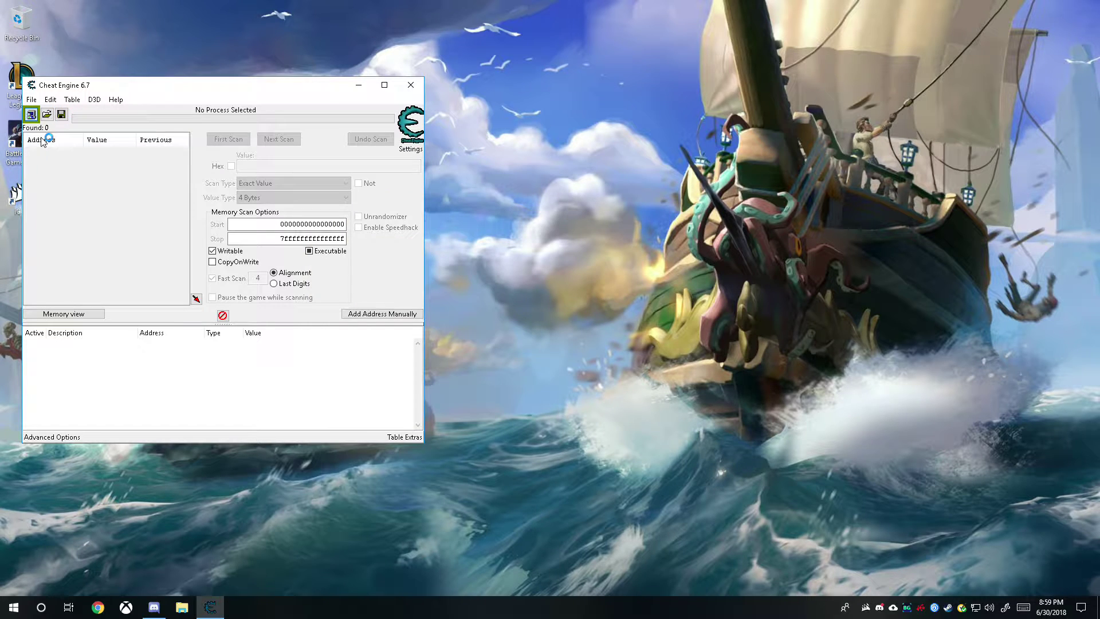
# Open the Fallout4.exe process in Cheat Engine from the list of running processes.
pyautogui.click(31, 114)
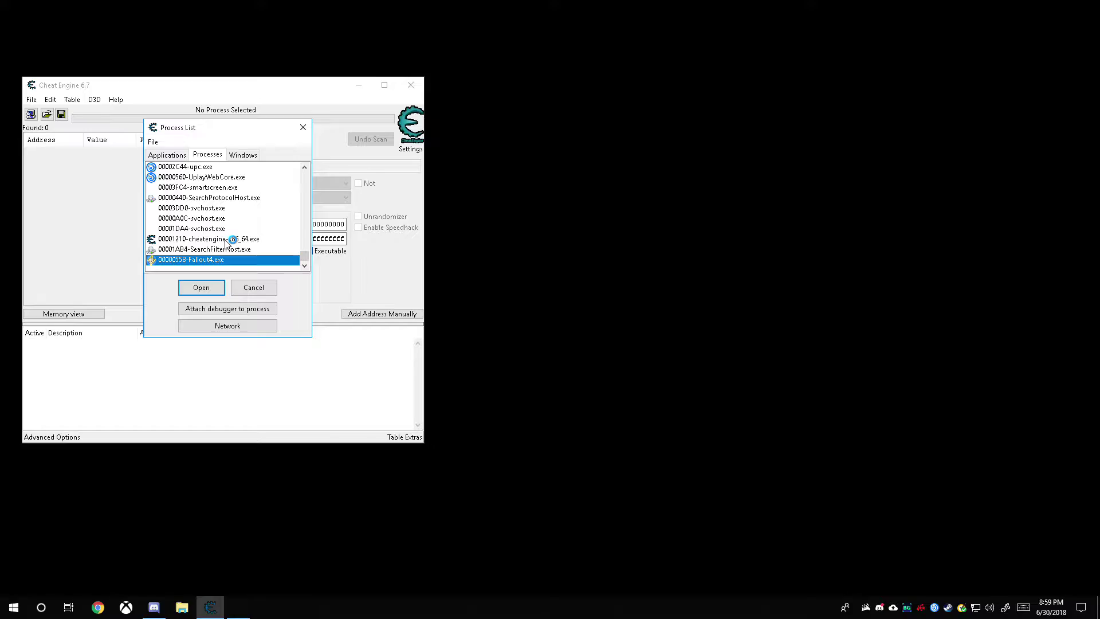
pyautogui.scroll(2, 230, 242)
pyautogui.scroll(5, 277, 245)
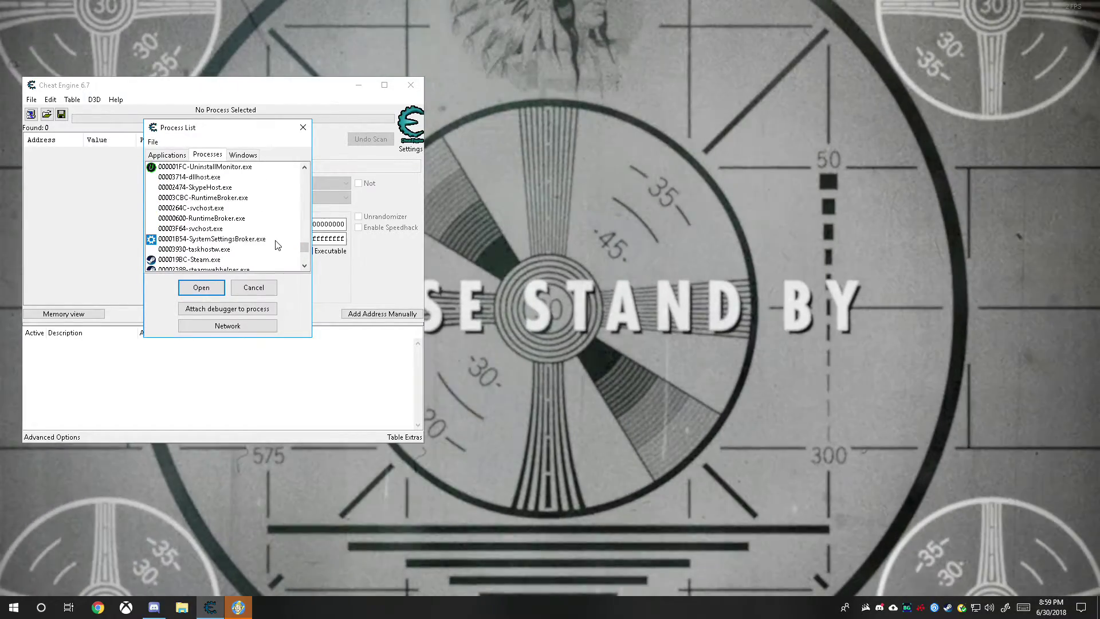
pyautogui.scroll(3, 277, 199)
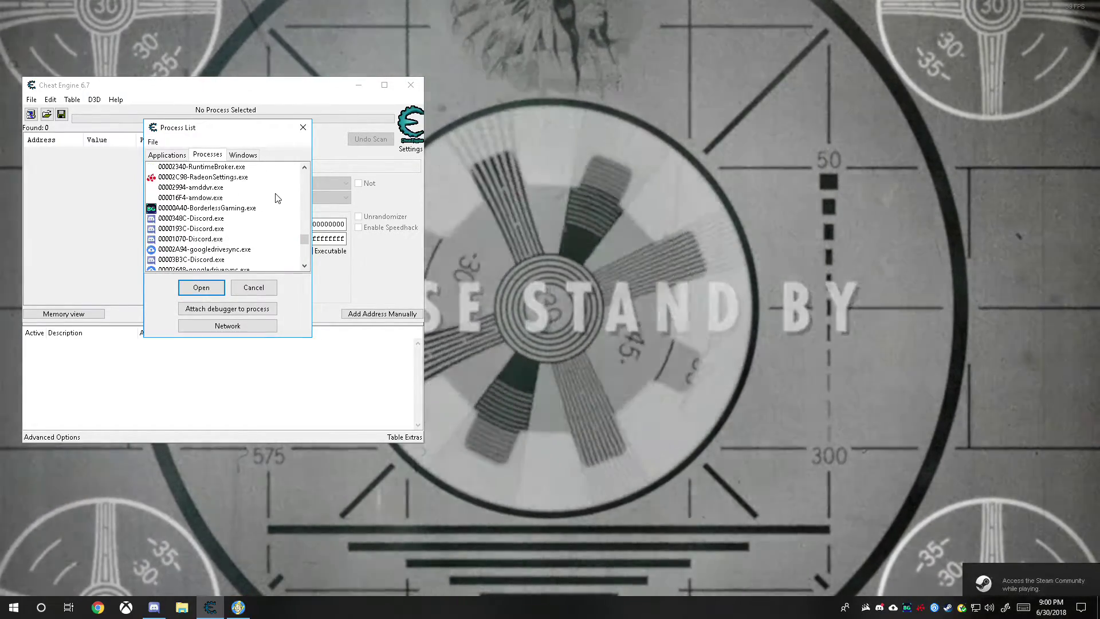
pyautogui.scroll(5, 277, 198)
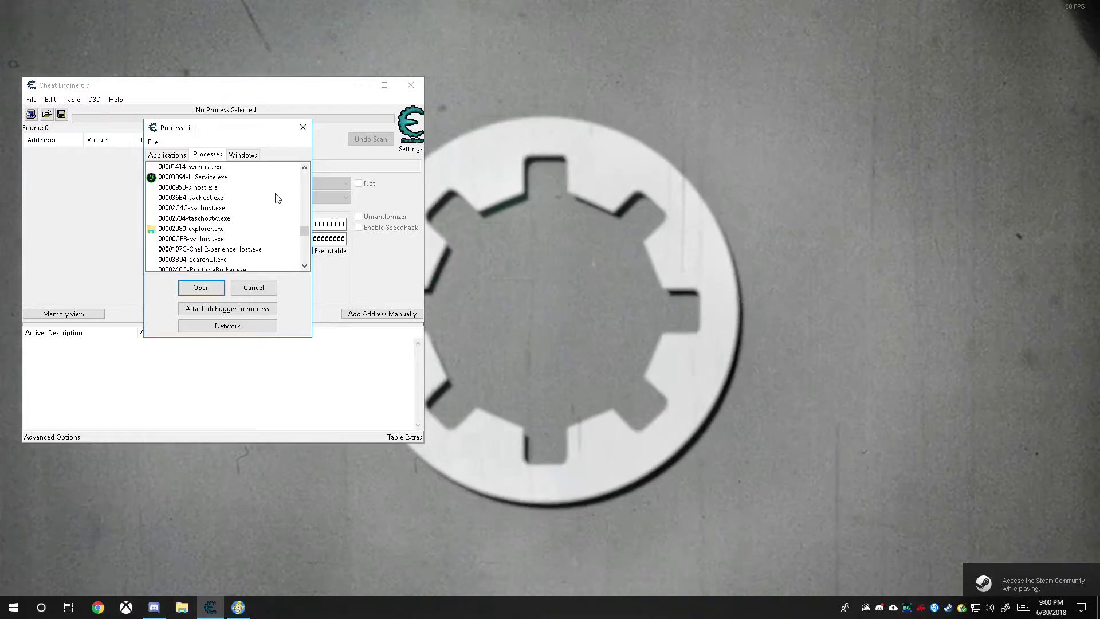
pyautogui.scroll(5, 278, 198)
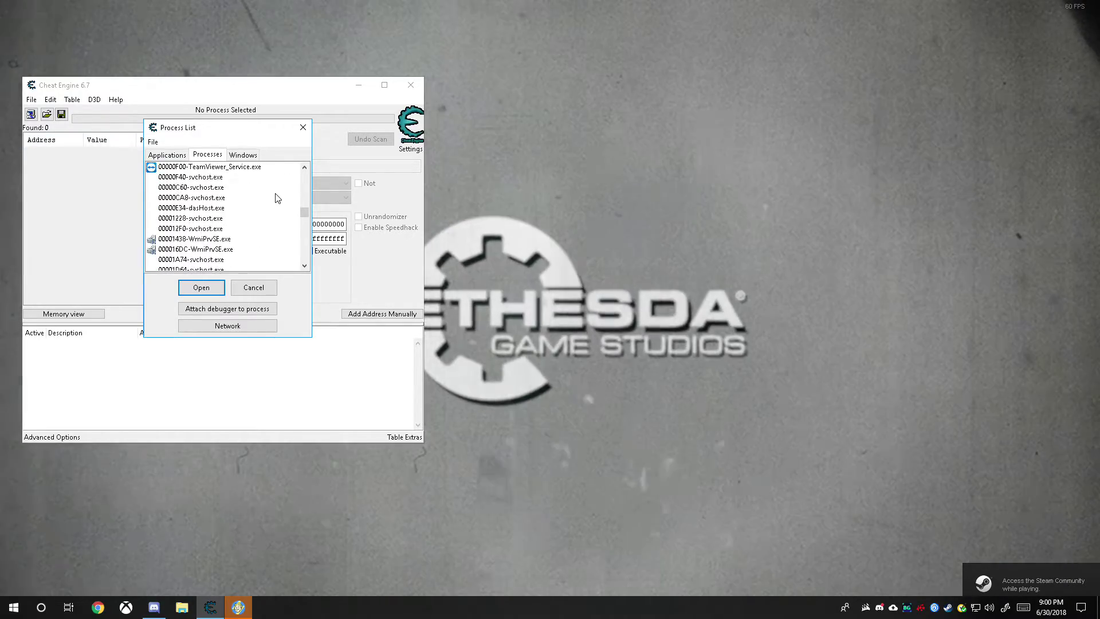
pyautogui.scroll(5, 277, 200)
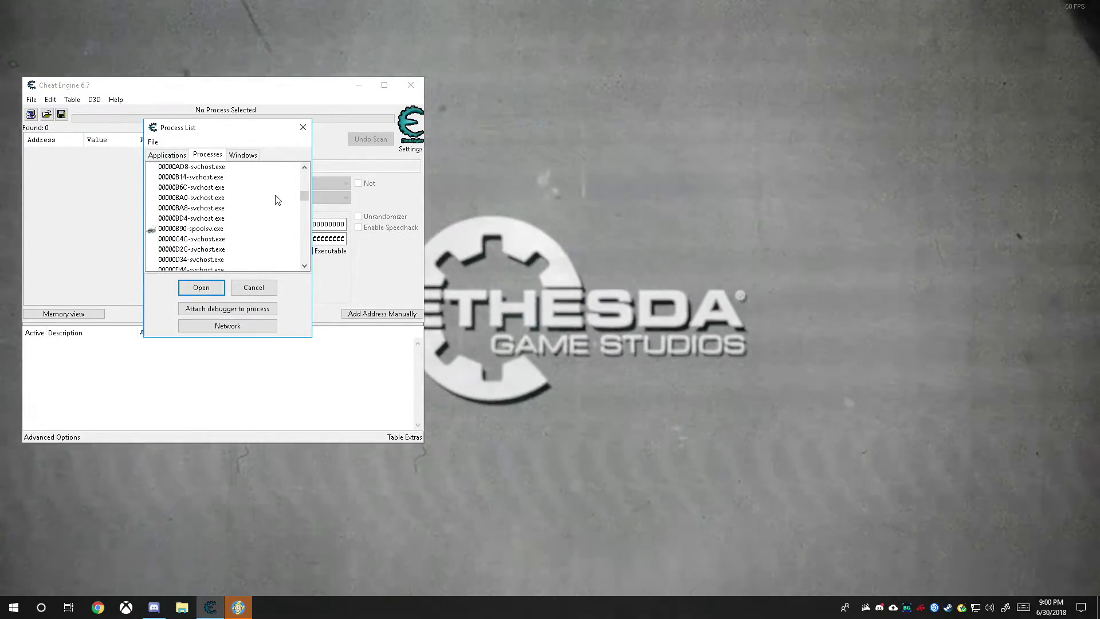
pyautogui.scroll(5, 277, 200)
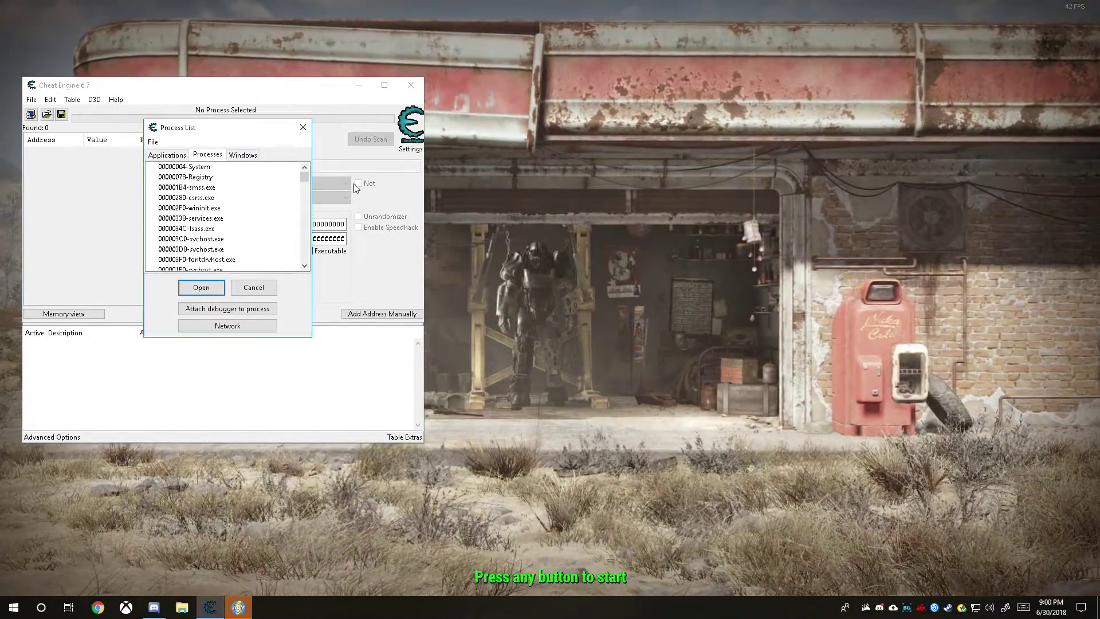
pyautogui.moveTo(307, 176); pyautogui.dragTo(307, 260)
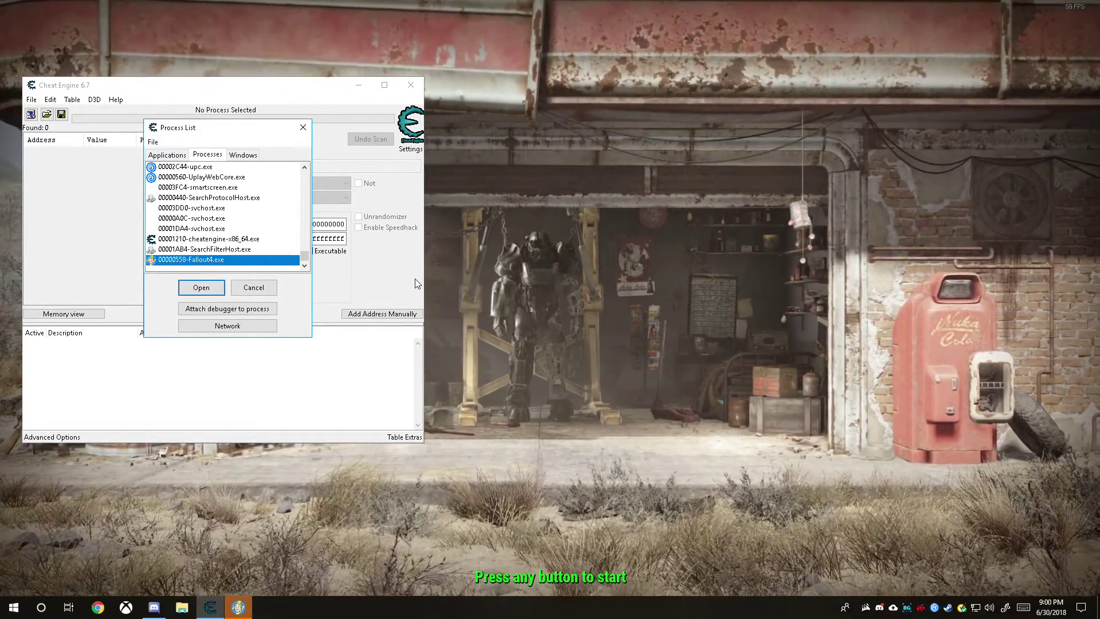
pyautogui.press('Return')
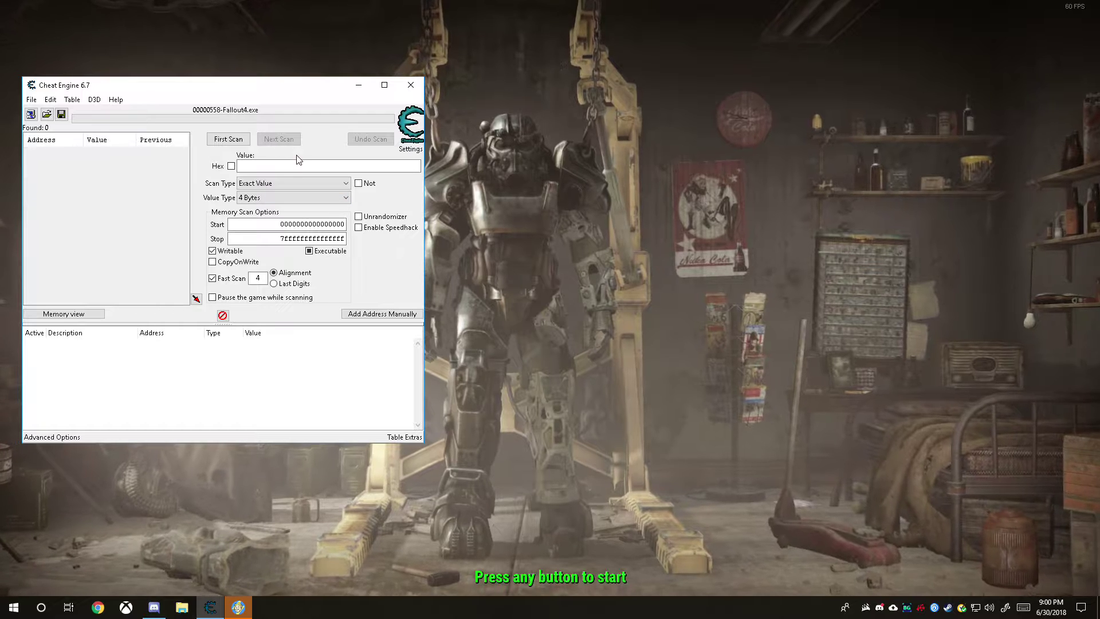
# Set the memory scan's value type to All in Cheat Engine.
pyautogui.hotkey('alt', 'Tab')
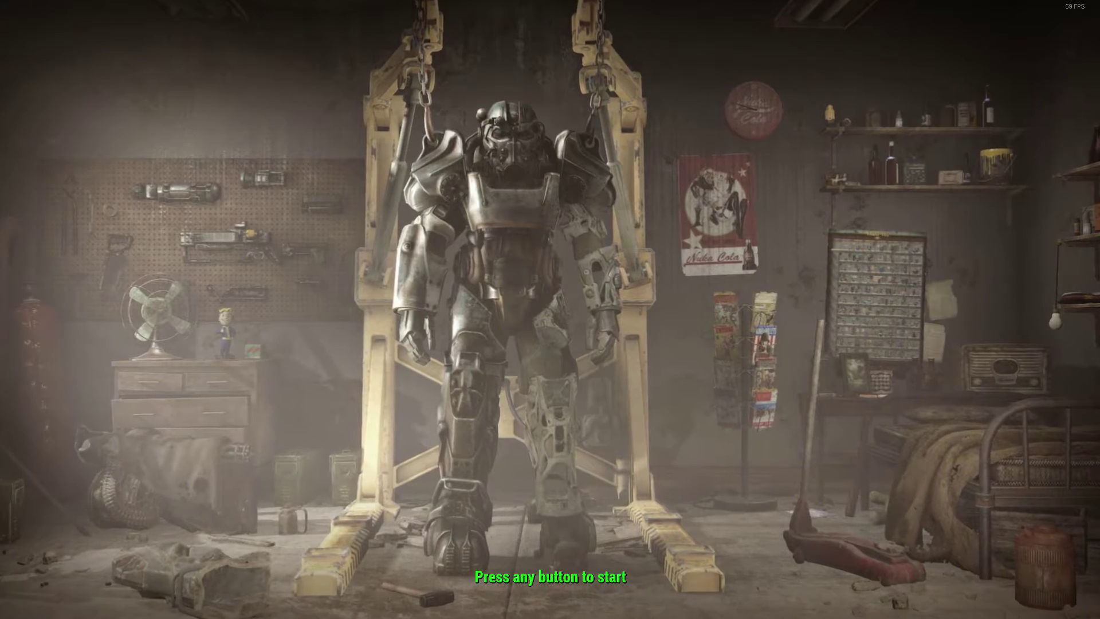
pyautogui.hotkey('alt', 'Tab')
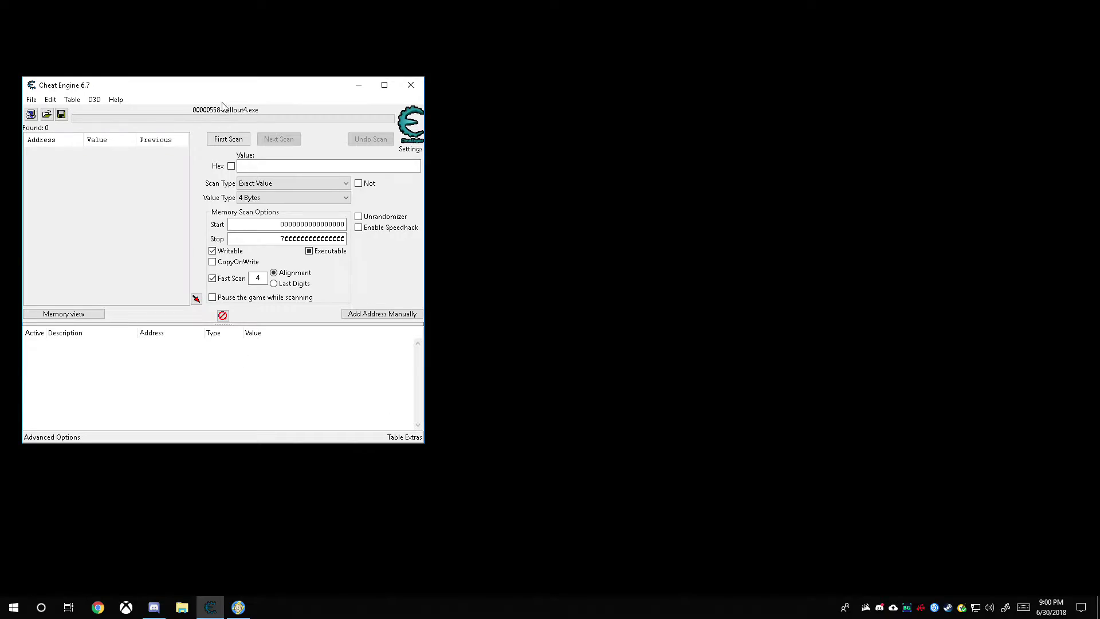
pyautogui.click(255, 197)
pyautogui.click(266, 289)
# Switch to Fallout 4, pass its start screen and always allow fallout4.exe in the Norton firewall alert.
pyautogui.hotkey('alt', 'Tab')
pyautogui.press('Return')
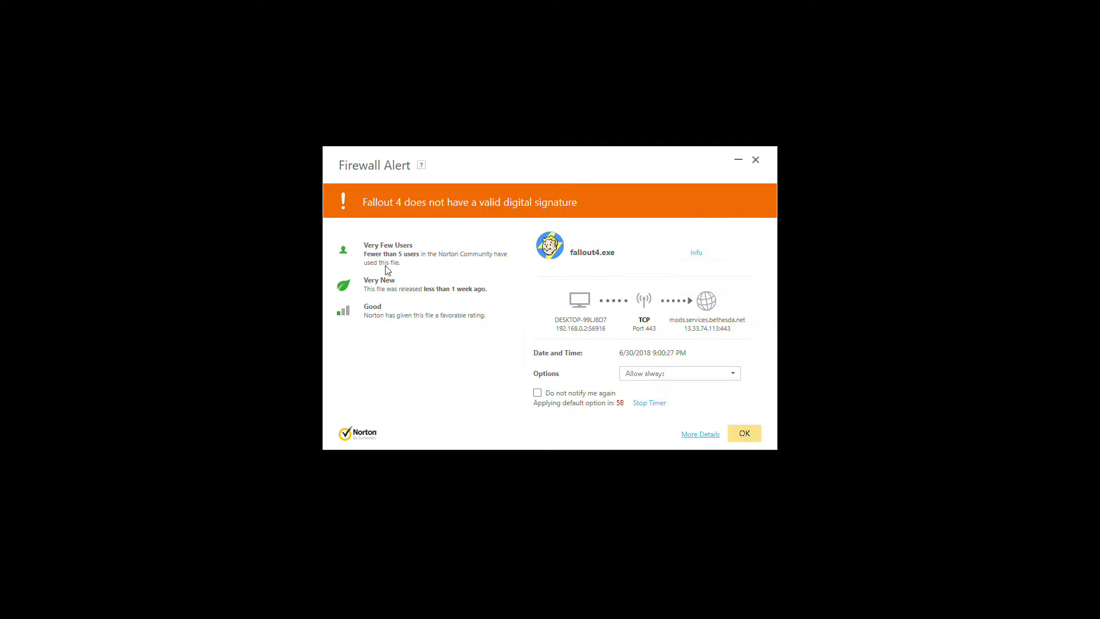
pyautogui.click(743, 433)
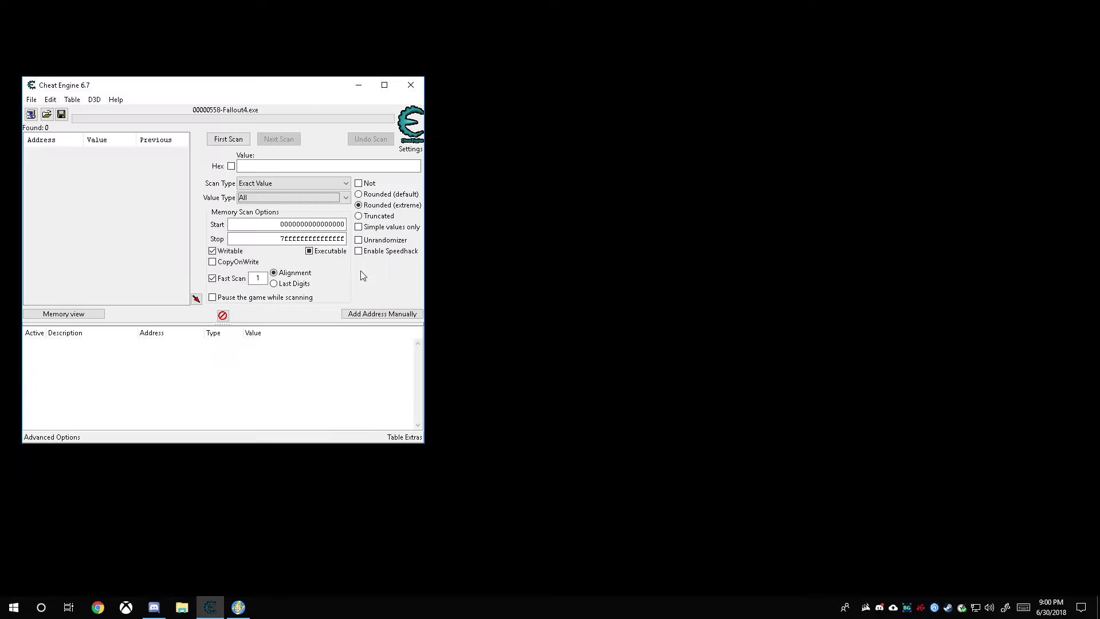
pyautogui.moveTo(215, 93); pyautogui.dragTo(274, 97)
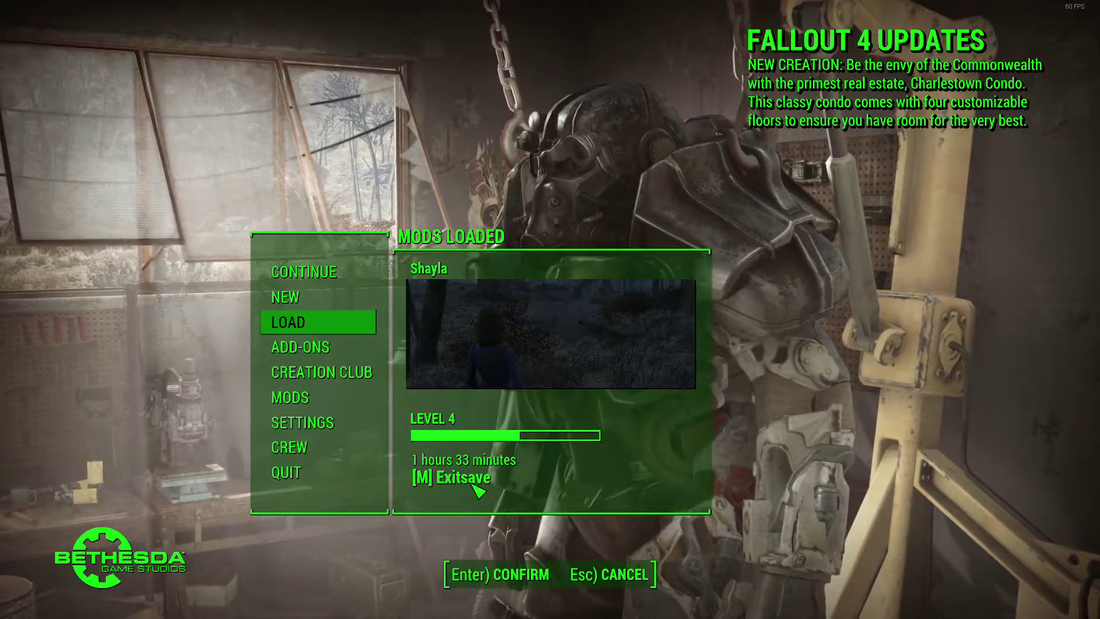
# Load the Commonwealth save with 1h 31m of playtime and agree to continue with mods loaded.
pyautogui.click(339, 321)
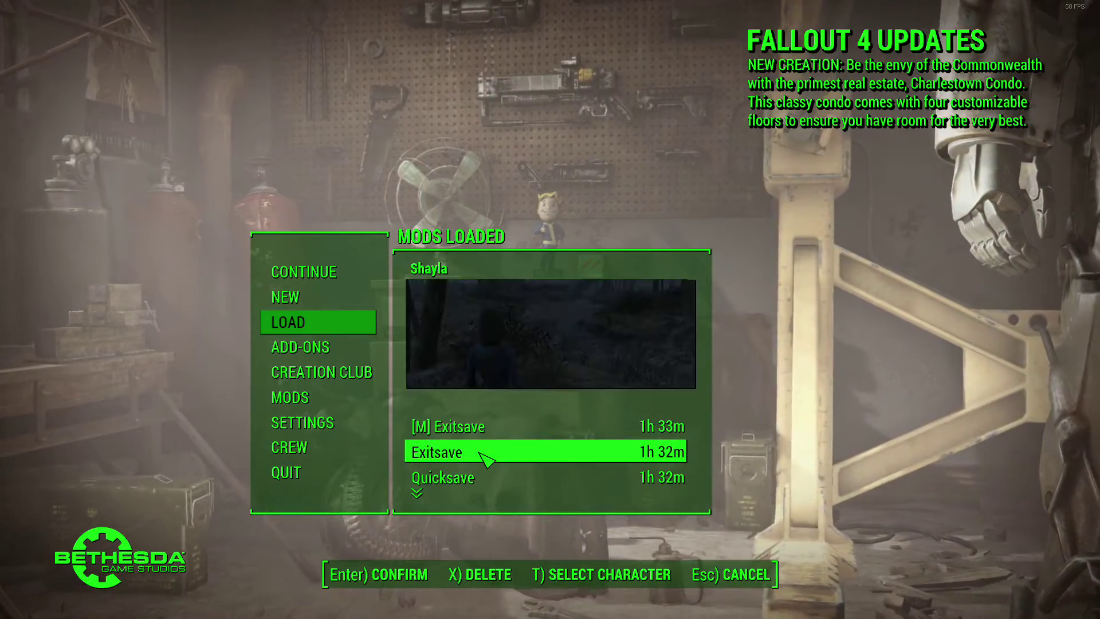
pyautogui.scroll(-2, 484, 458)
pyautogui.scroll(-1, 482, 457)
pyautogui.scroll(1, 483, 457)
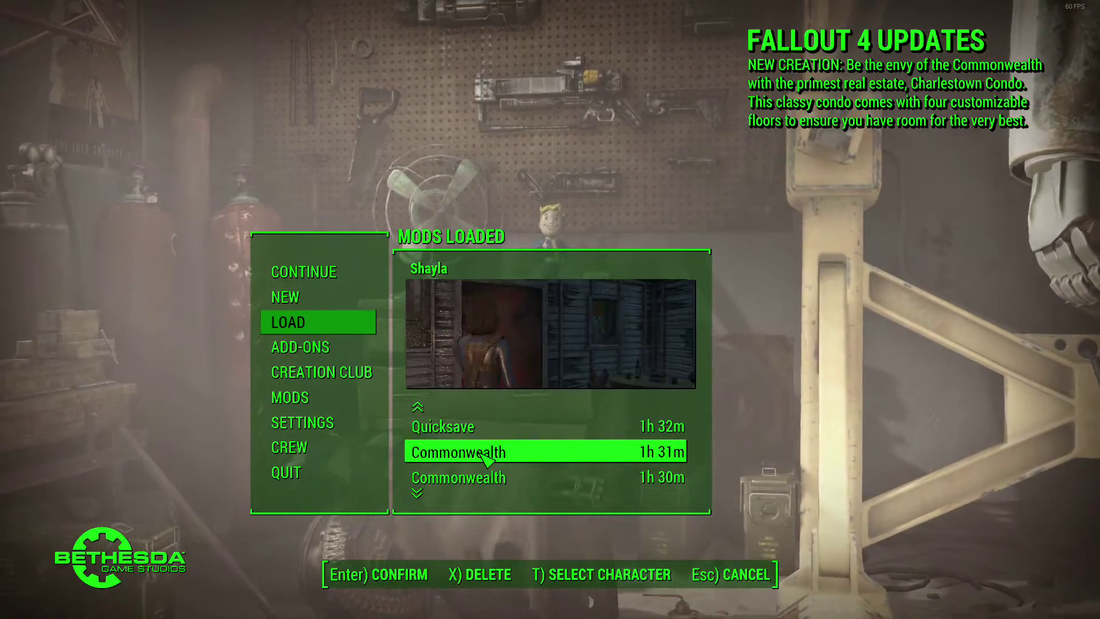
pyautogui.click(483, 452)
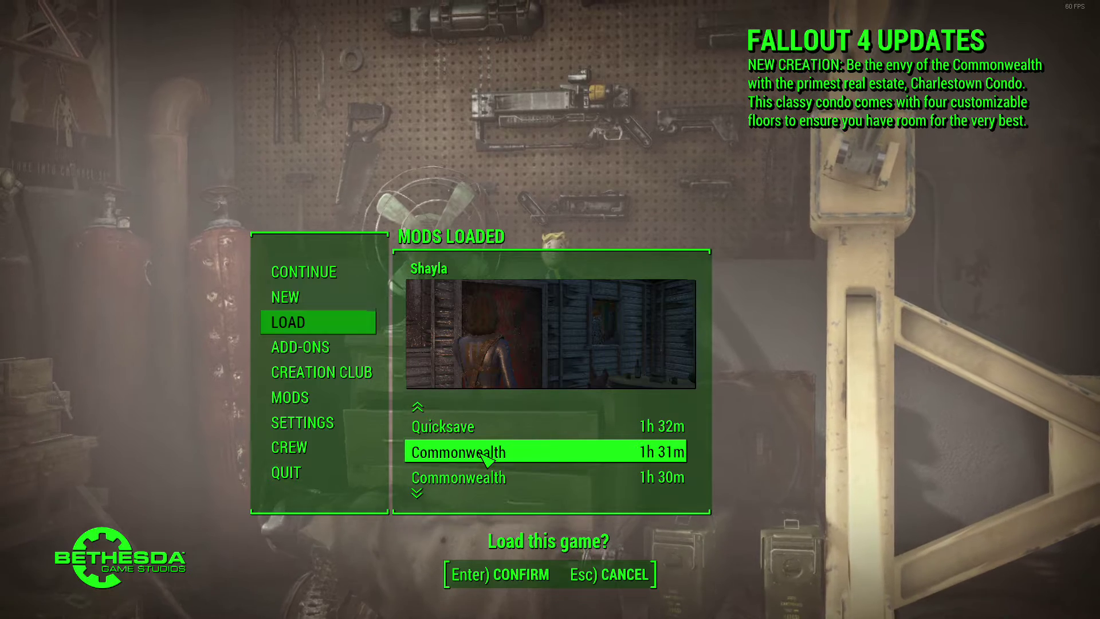
pyautogui.click(486, 458)
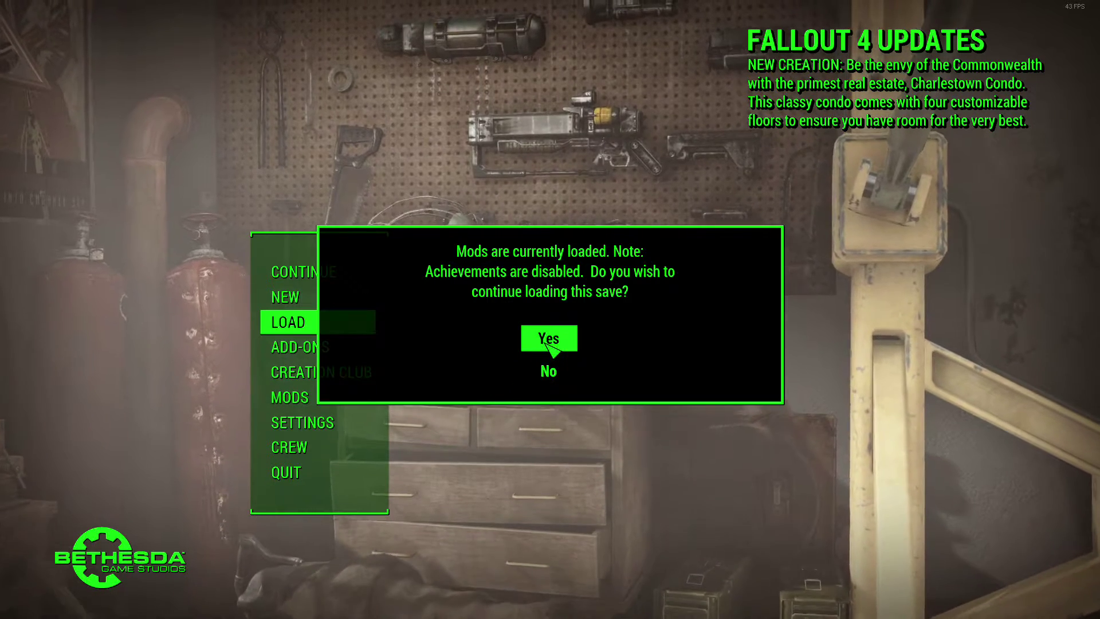
pyautogui.click(549, 338)
# Switch to Cheat Engine, activate the empty scan Value field and return to the game.
pyautogui.hotkey('alt', 'Tab')
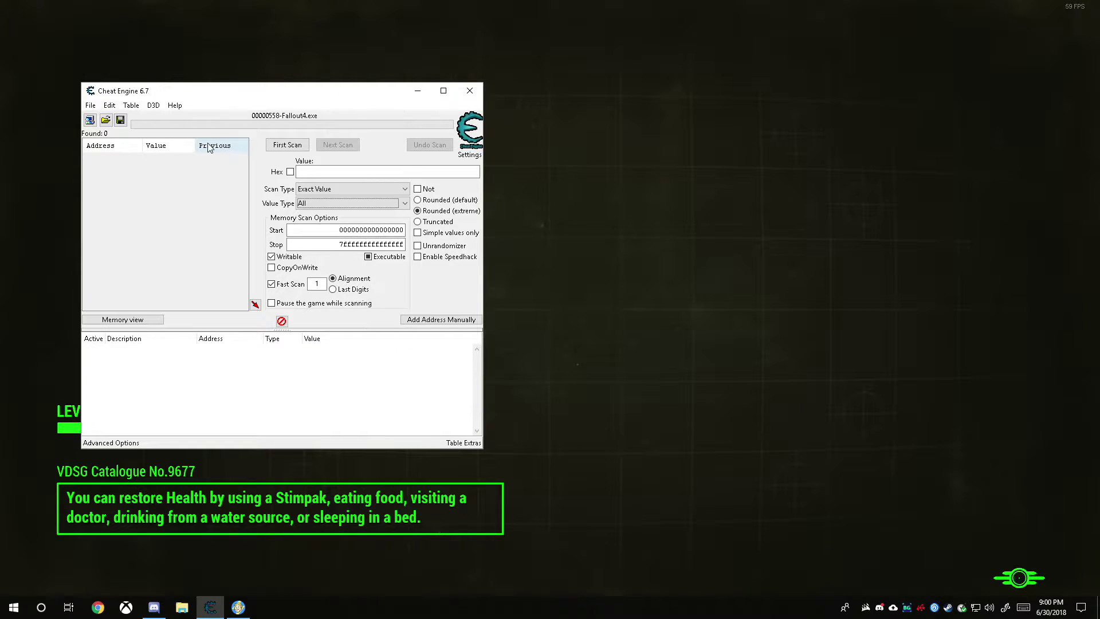
pyautogui.click(306, 173)
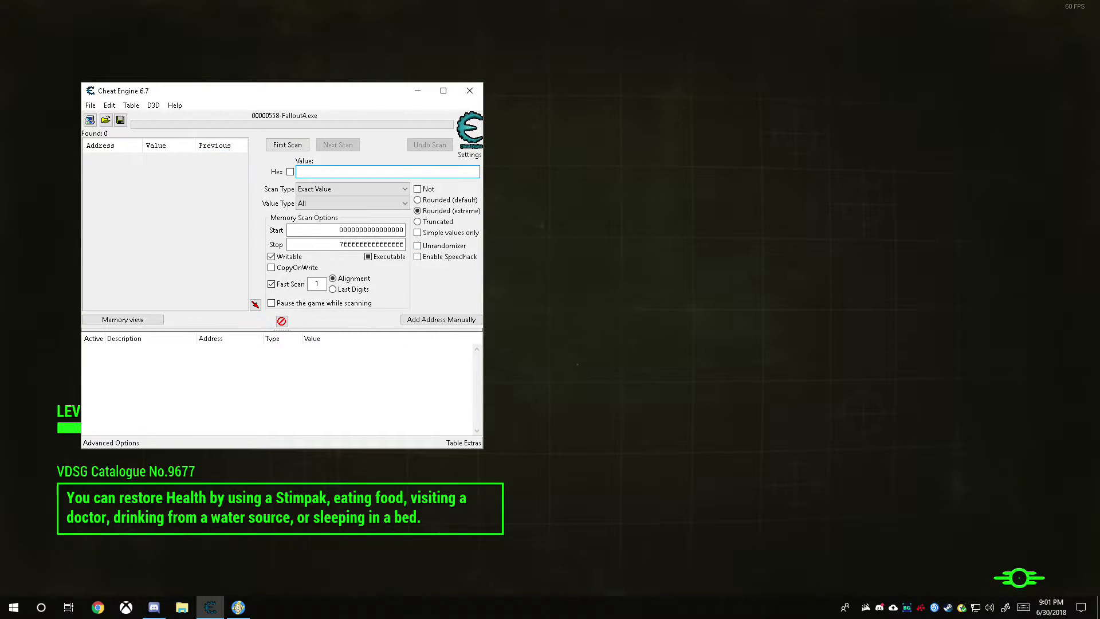
pyautogui.hotkey('alt', 'Tab')
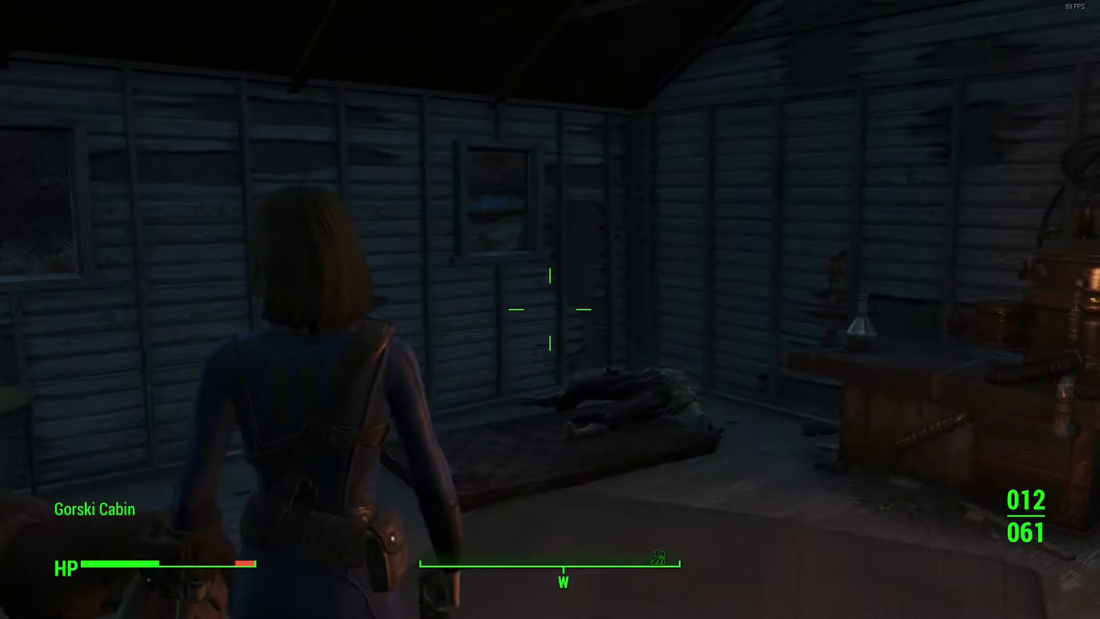
# Lower the Master volume to about one fifth in Fallout 4's audio settings.
pyautogui.press('Tab')
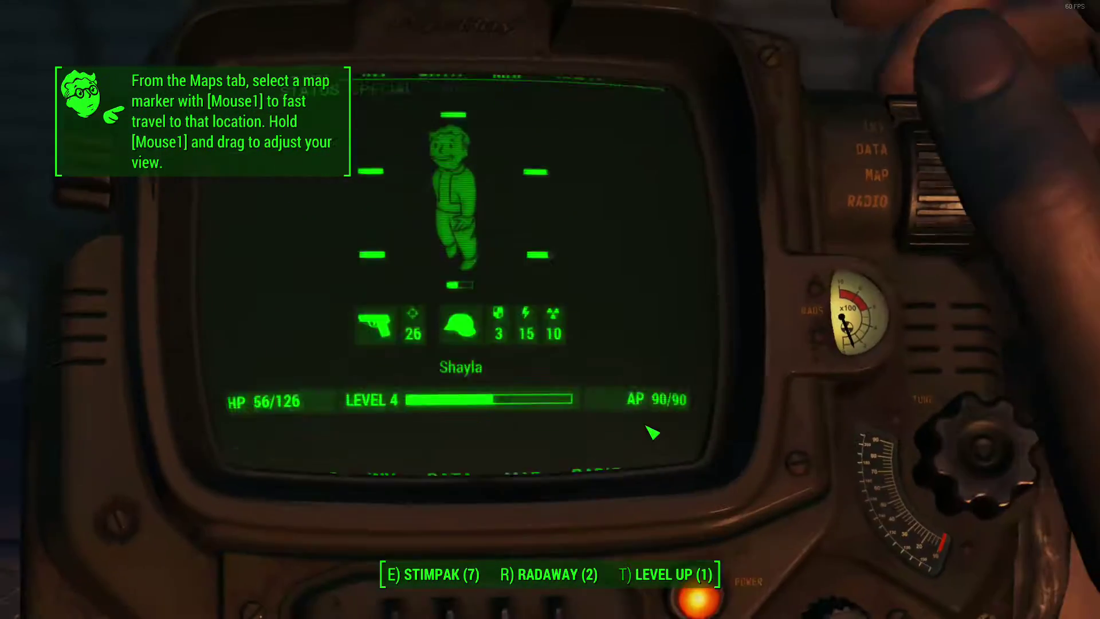
pyautogui.press('Escape')
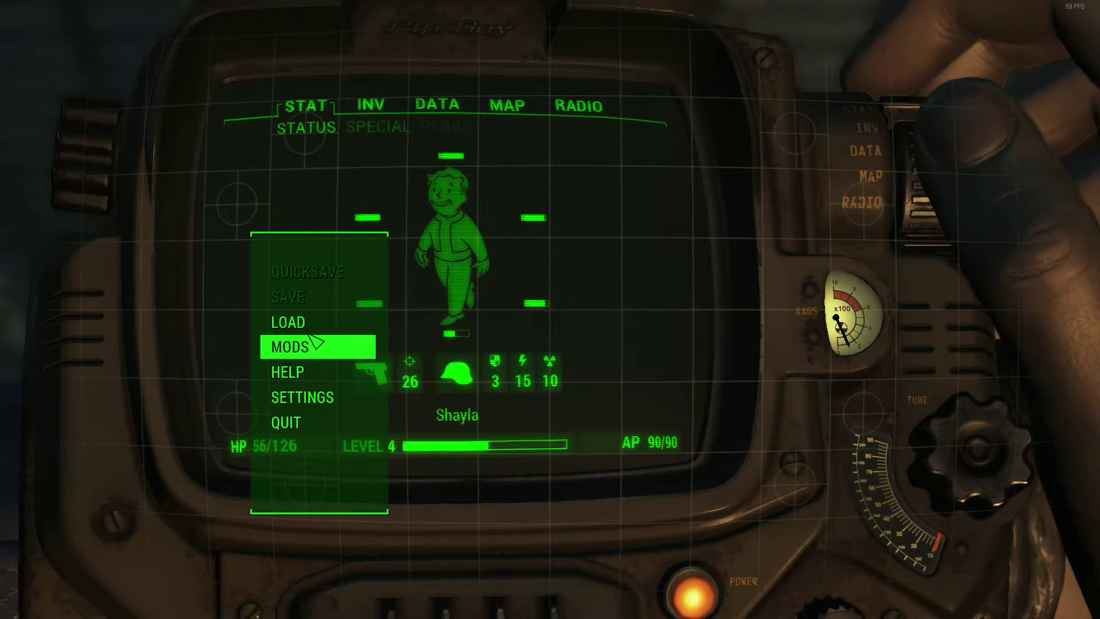
pyautogui.click(358, 398)
pyautogui.click(468, 368)
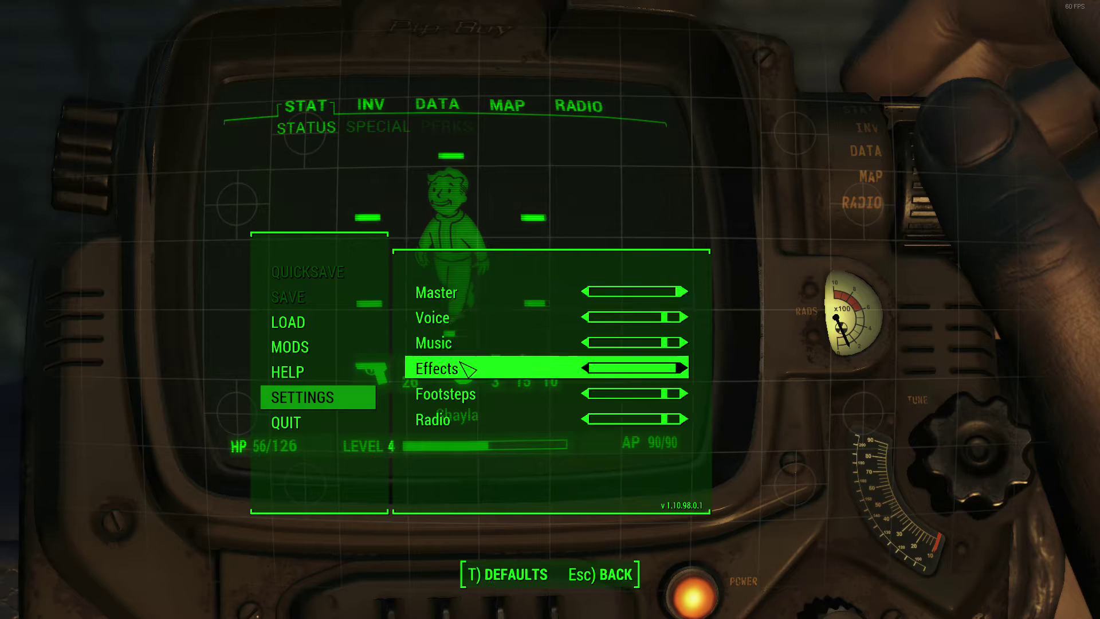
pyautogui.moveTo(617, 293); pyautogui.dragTo(606, 295)
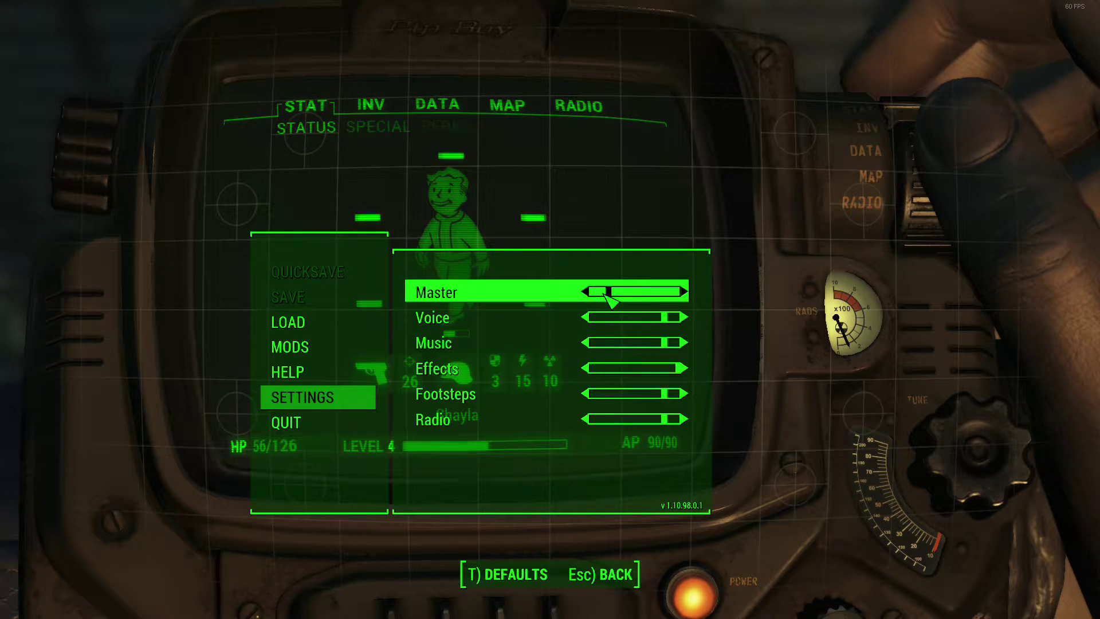
pyautogui.press('Escape')
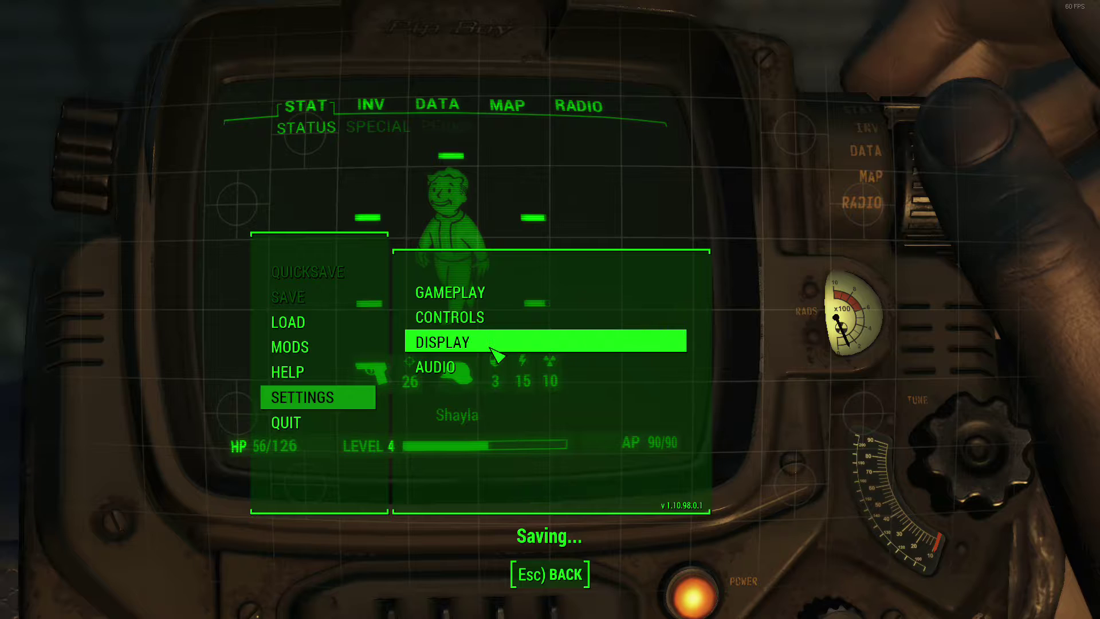
# Leave the game's settings menu and bring up the weapons inventory with the Molotov Cocktails on the Pip-Boy.
pyautogui.press('Escape')
pyautogui.press('Escape')
pyautogui.click(439, 107)
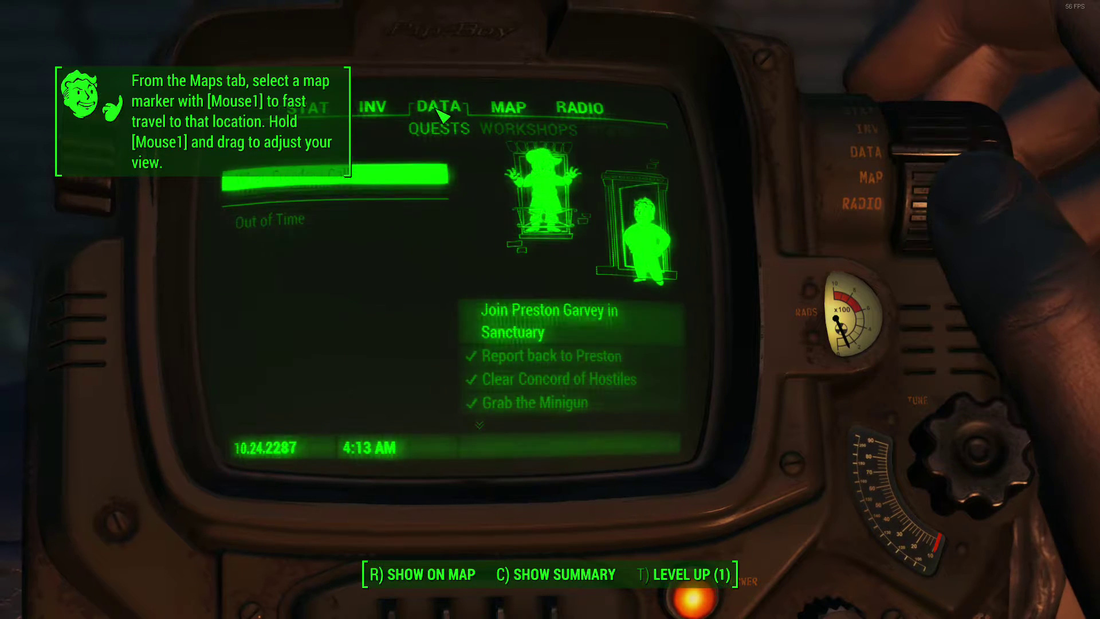
pyautogui.press('a')
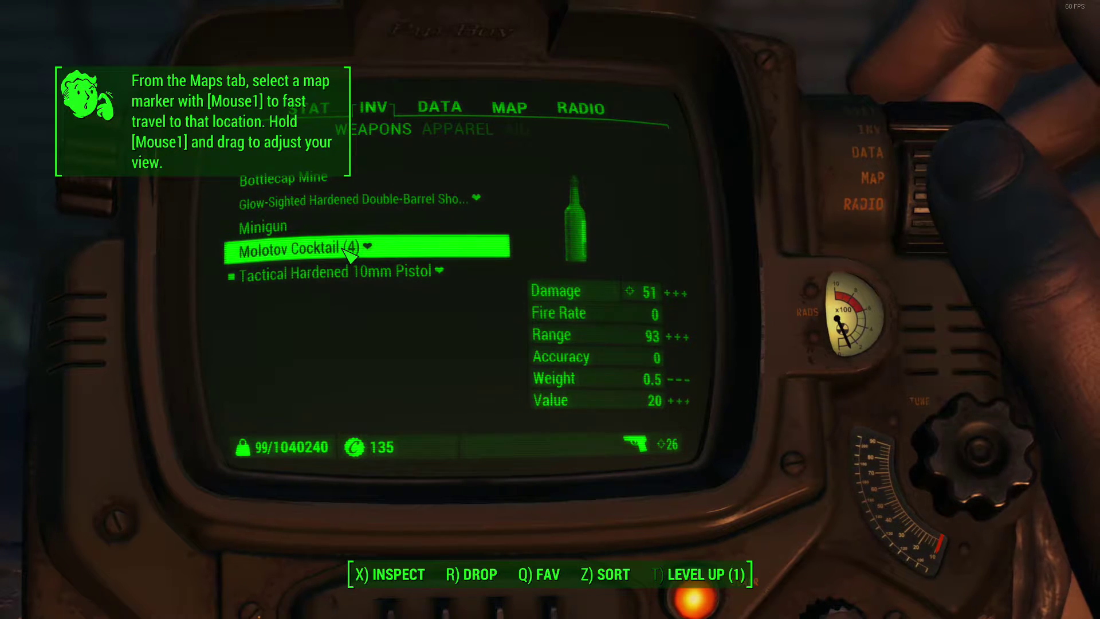
# Switch to Cheat Engine and run a first scan for the exact value 4 with value type All.
pyautogui.hotkey('alt', 'Tab')
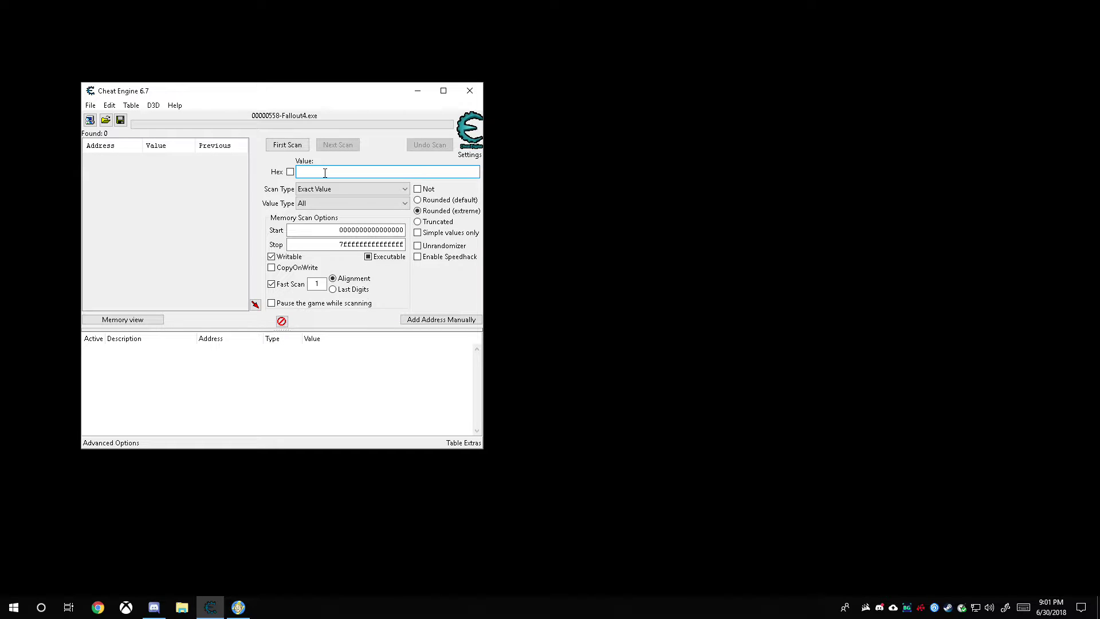
pyautogui.press('Return')
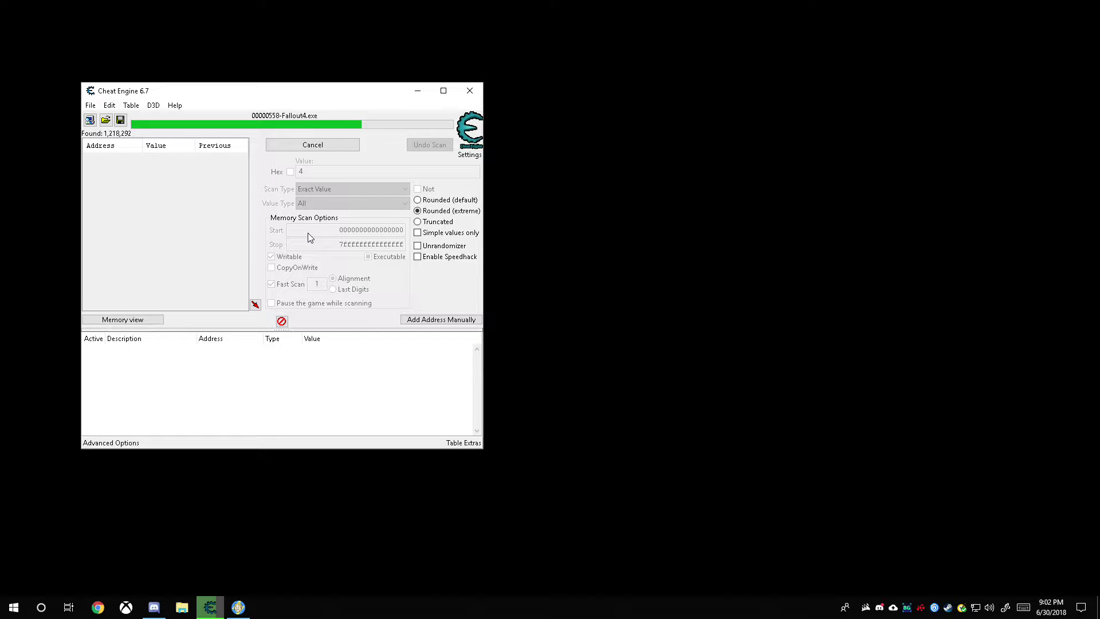
pyautogui.moveTo(228, 93); pyautogui.dragTo(285, 101)
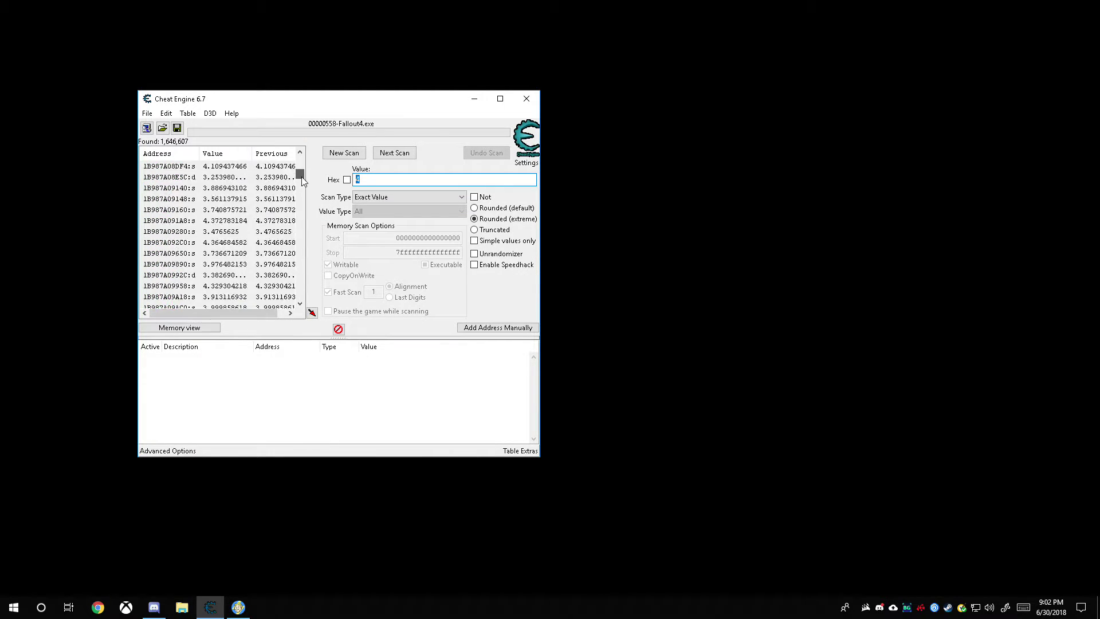
# Drop one Molotov Cocktail in Fallout 4 and run the next Cheat Engine scan for values decreased by 1.
pyautogui.click(407, 198)
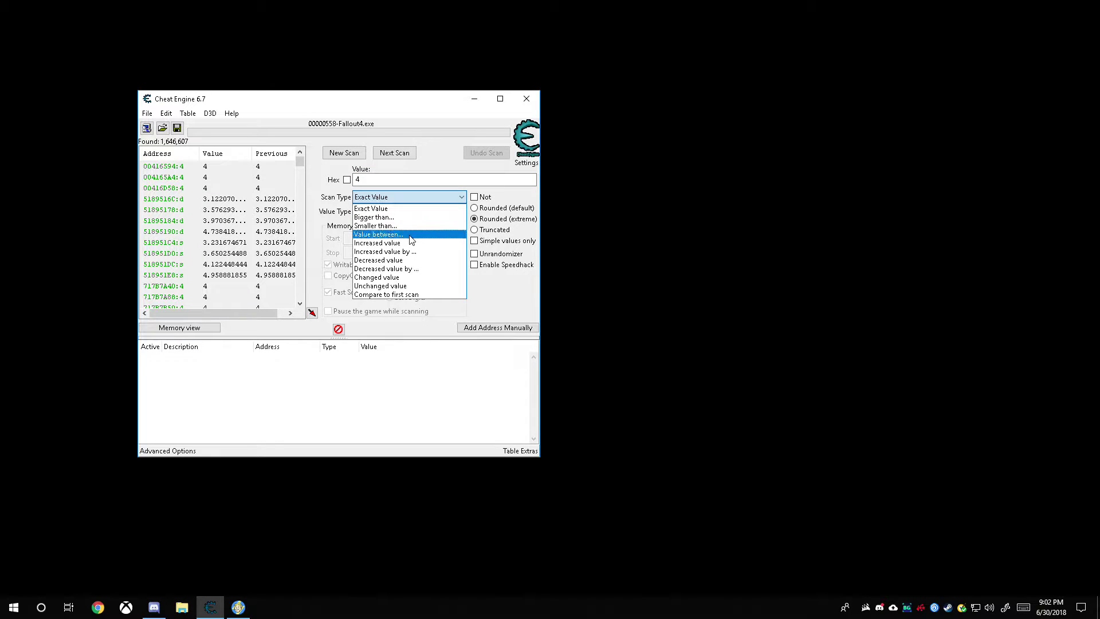
pyautogui.click(401, 268)
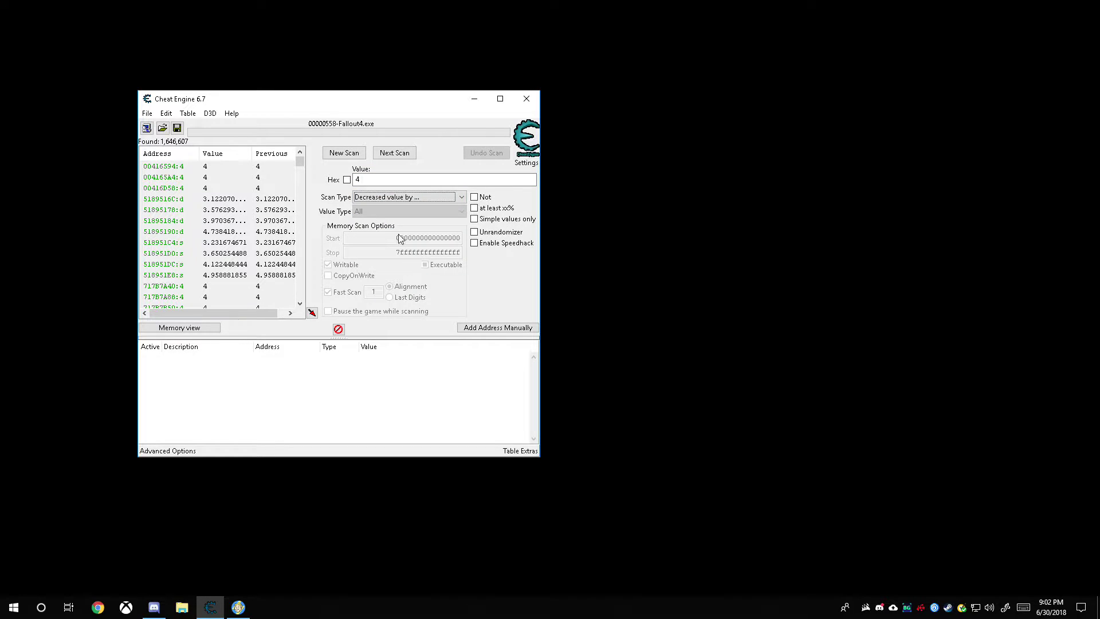
pyautogui.click(361, 181)
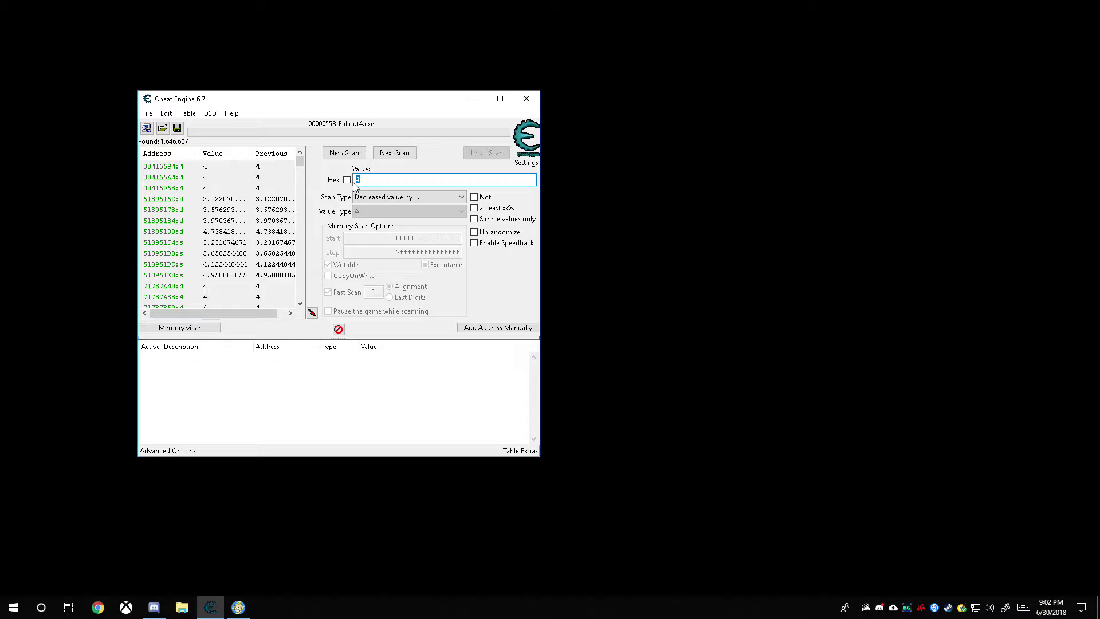
pyautogui.hotkey('alt', 'Tab')
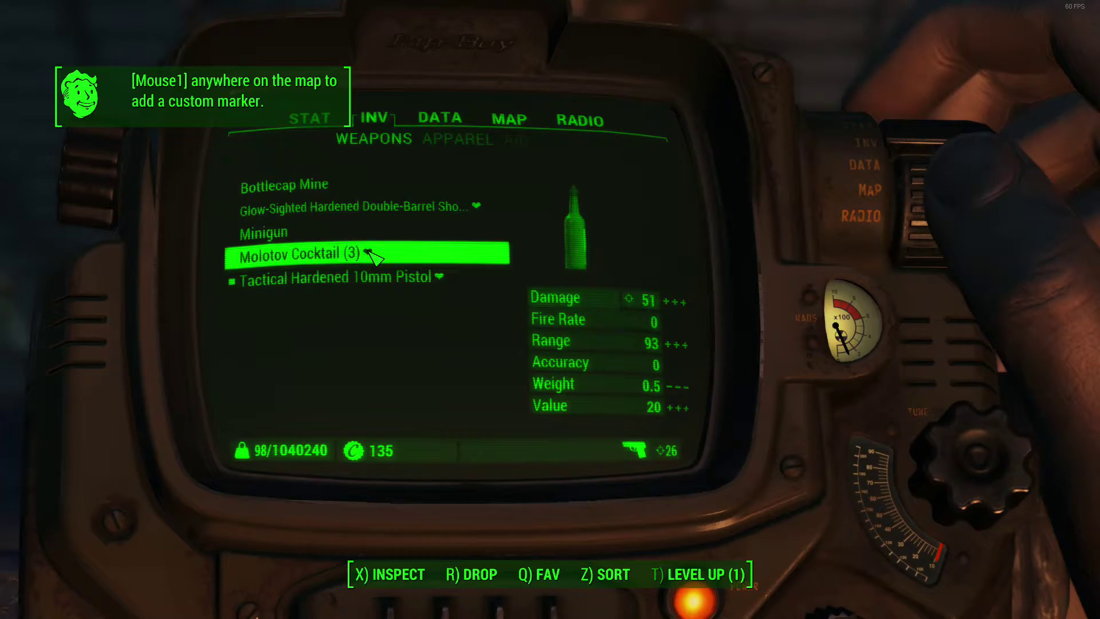
pyautogui.hotkey('alt', 'Tab')
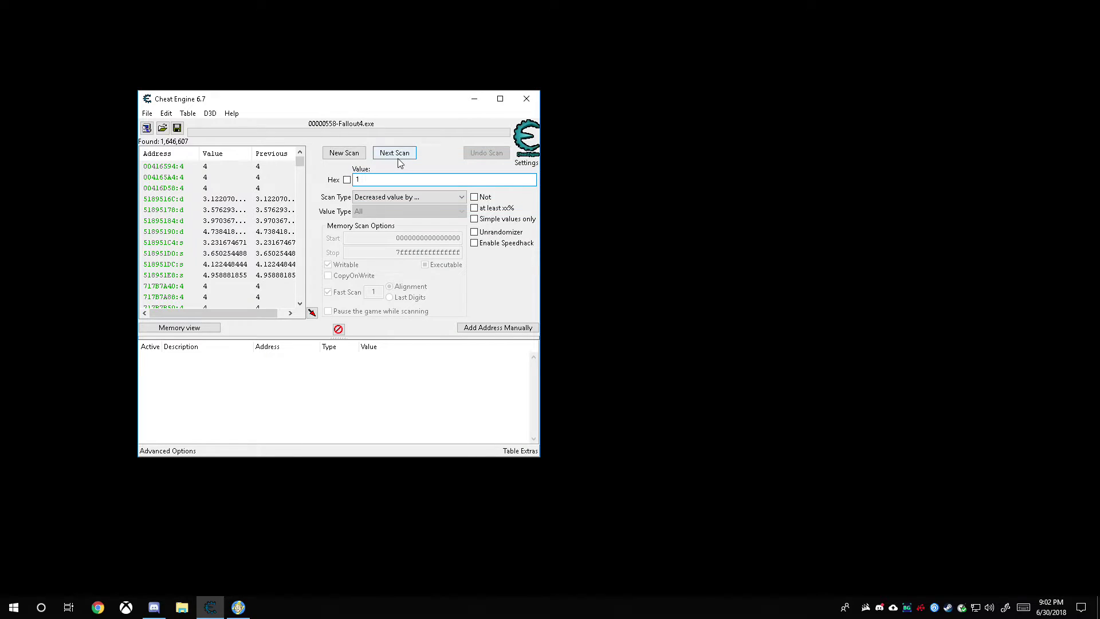
pyautogui.click(398, 157)
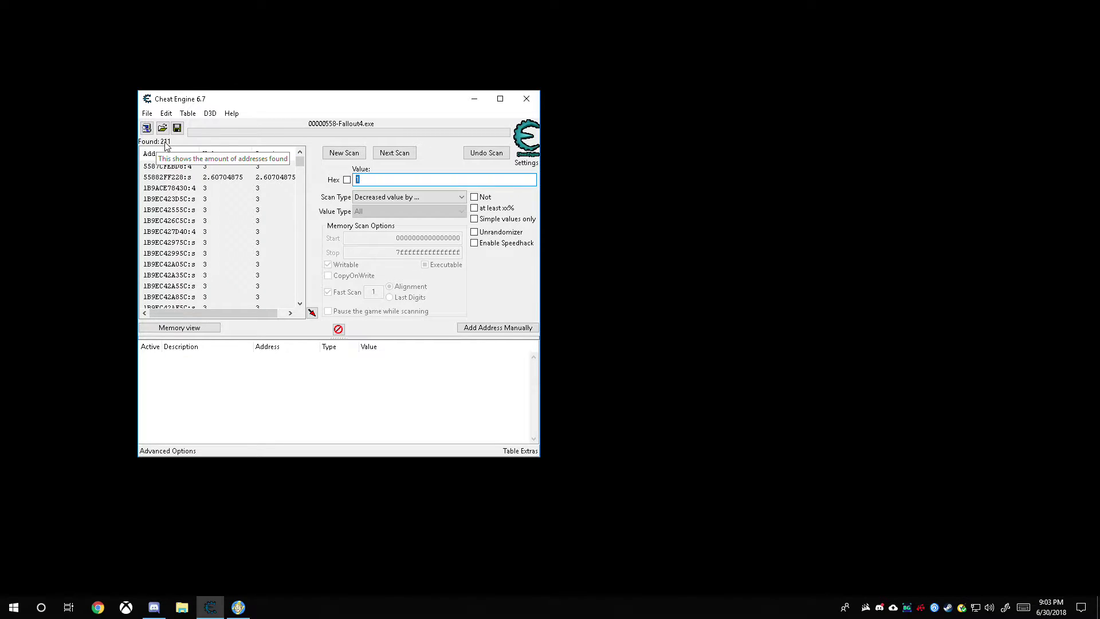
# Set the scan type to "Increased value by ..." and take the dropped Molotov Cocktail back in Fallout 4.
pyautogui.click(374, 198)
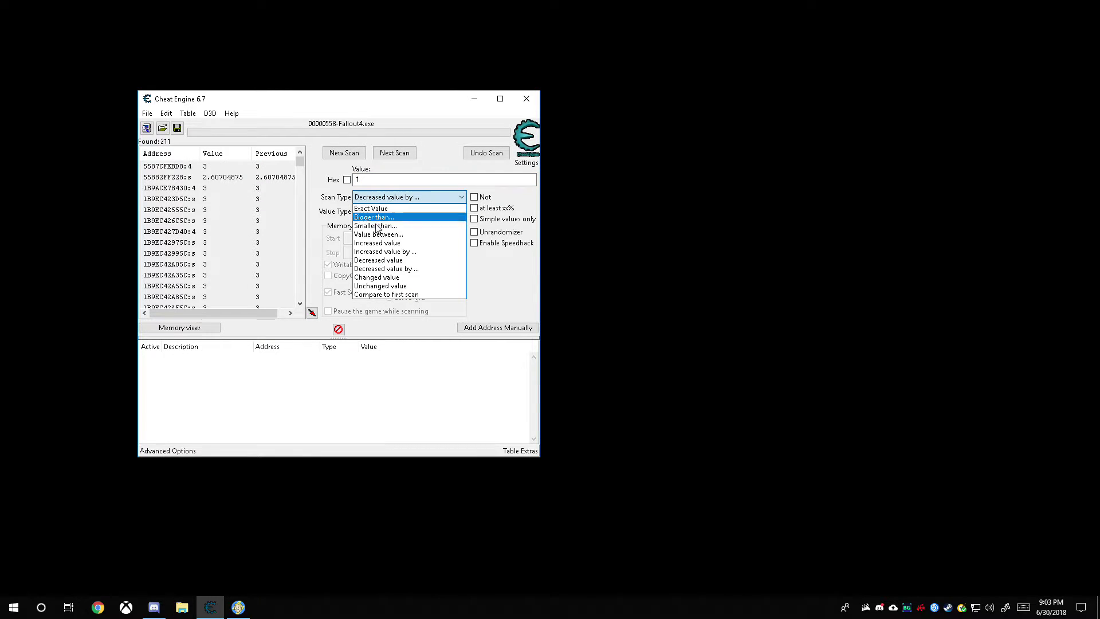
pyautogui.click(383, 258)
pyautogui.hotkey('alt', 'Tab')
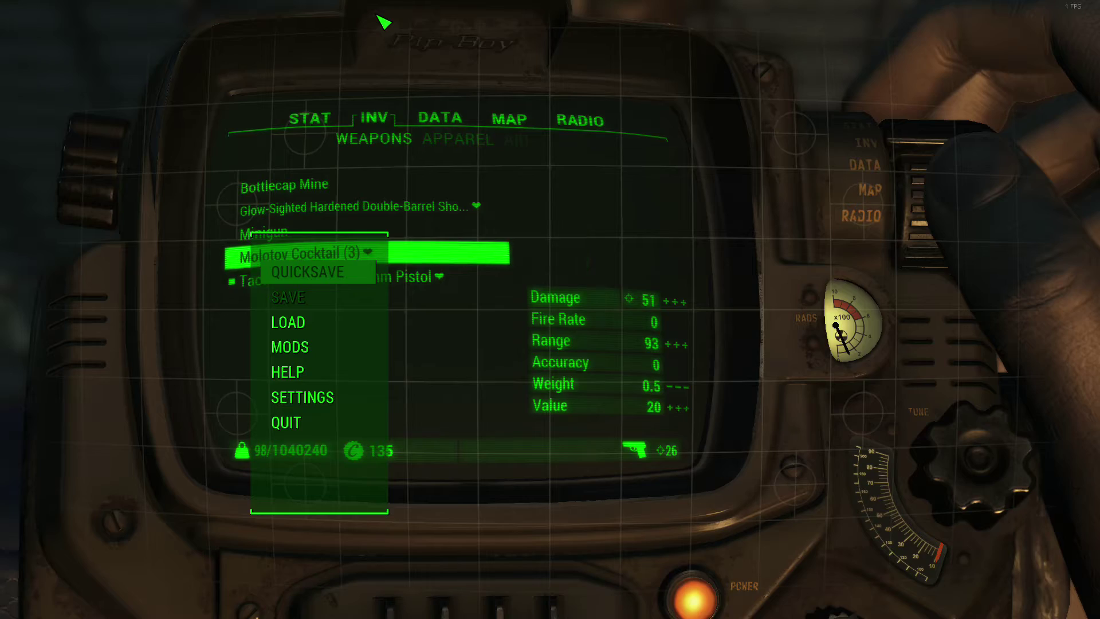
pyautogui.press('Escape')
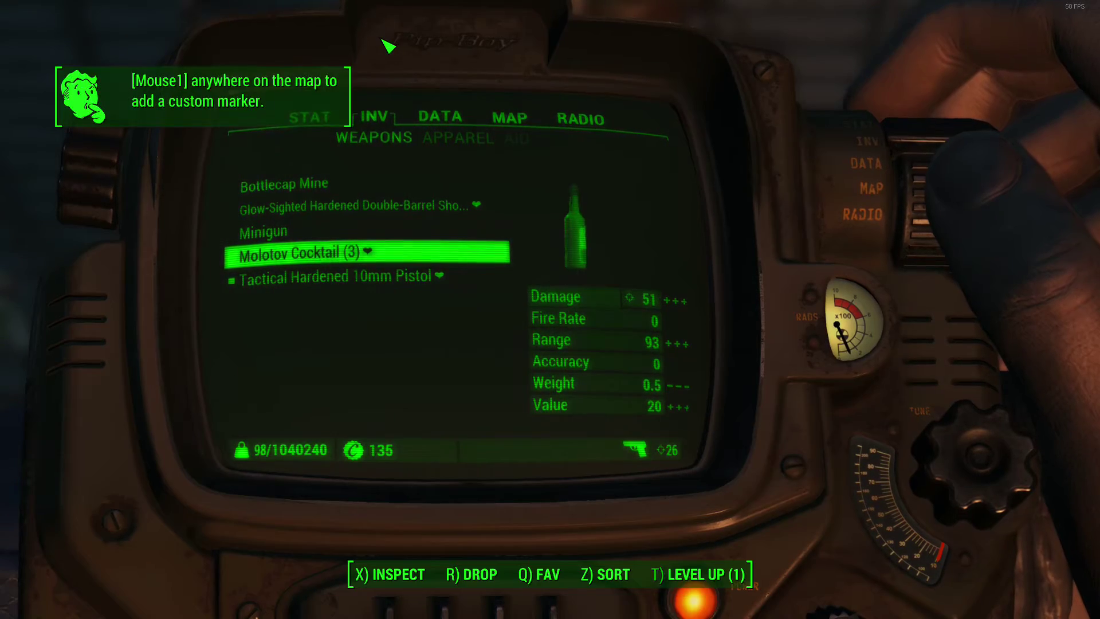
pyautogui.press('Tab')
pyautogui.press('e')
pyautogui.press('Tab')
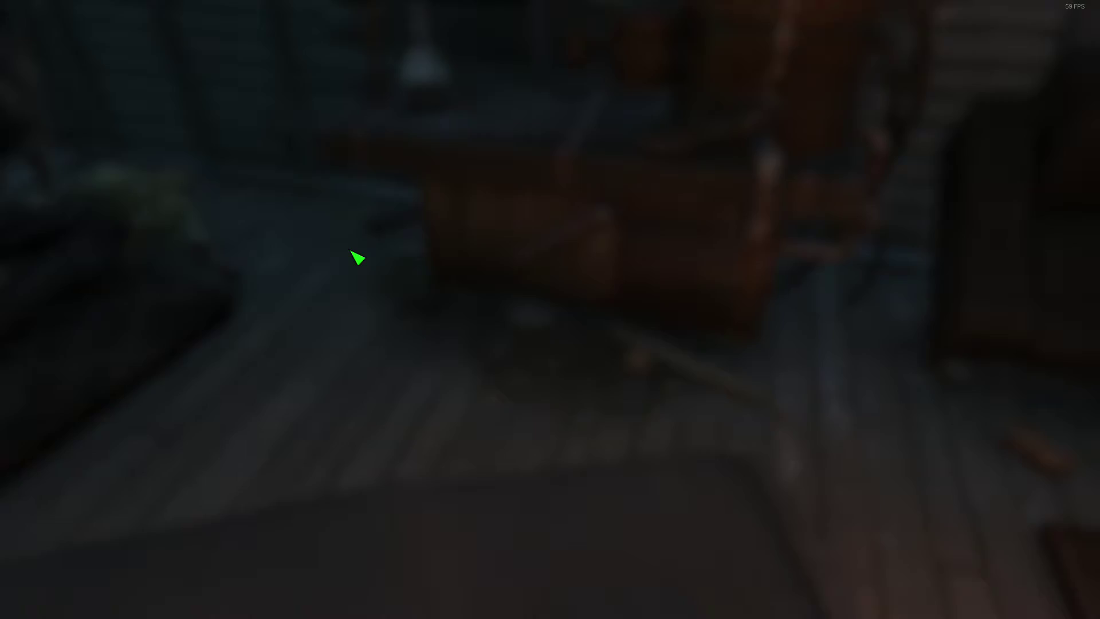
# Switch to Cheat Engine and filter the found addresses for values increased by 1.
pyautogui.hotkey('alt', 'Tab')
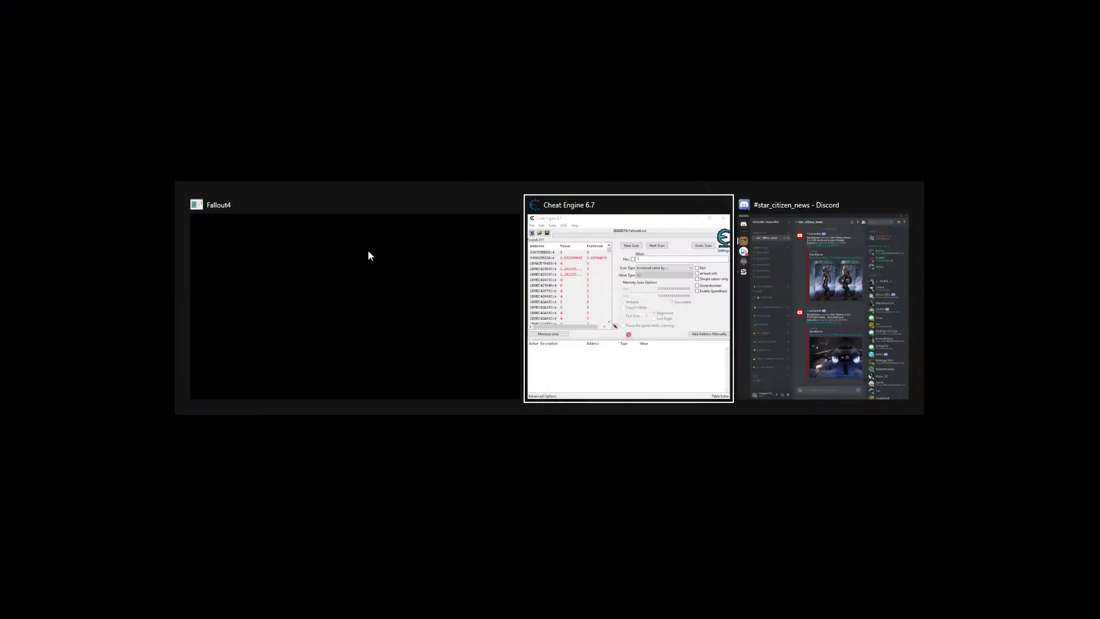
pyautogui.click(394, 153)
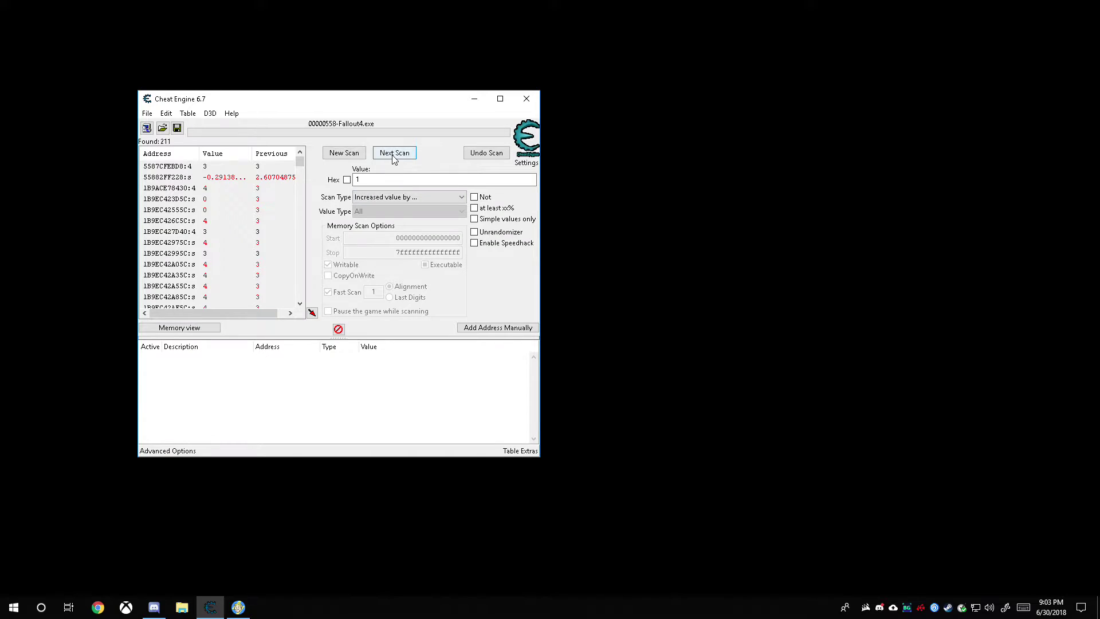
pyautogui.moveTo(301, 173)
pyautogui.mouseDown()
pyautogui.moveTo(306, 299)
pyautogui.moveTo(301, 172)
pyautogui.mouseUp()
# Set the scan type to "Decreased value by ..." and drop two Molotov Cocktails in Fallout 4.
pyautogui.click(373, 199)
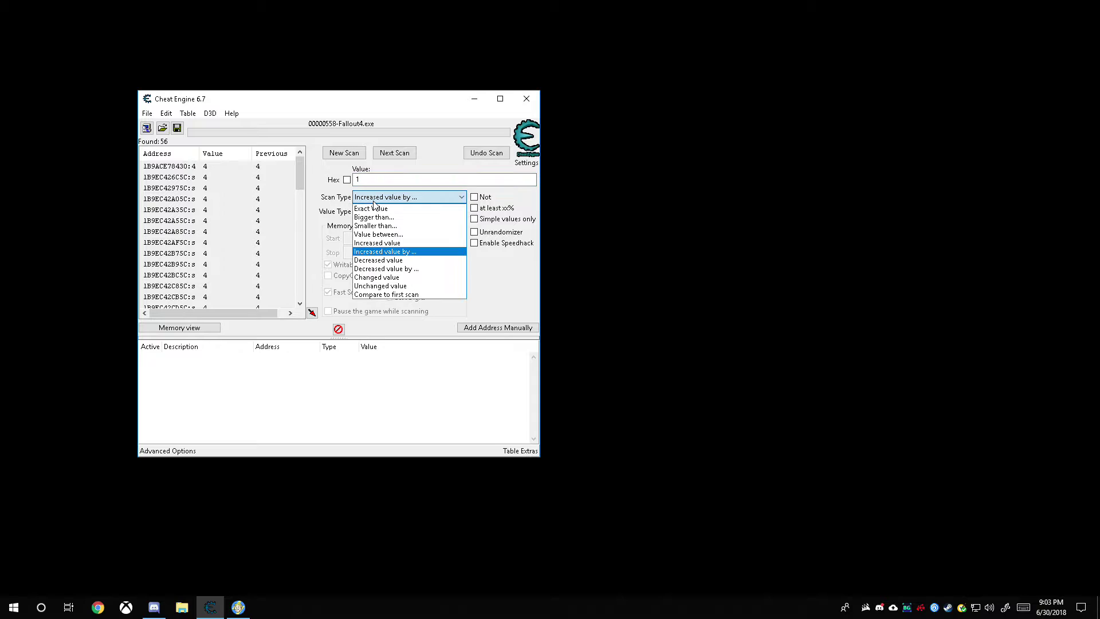
pyautogui.click(378, 268)
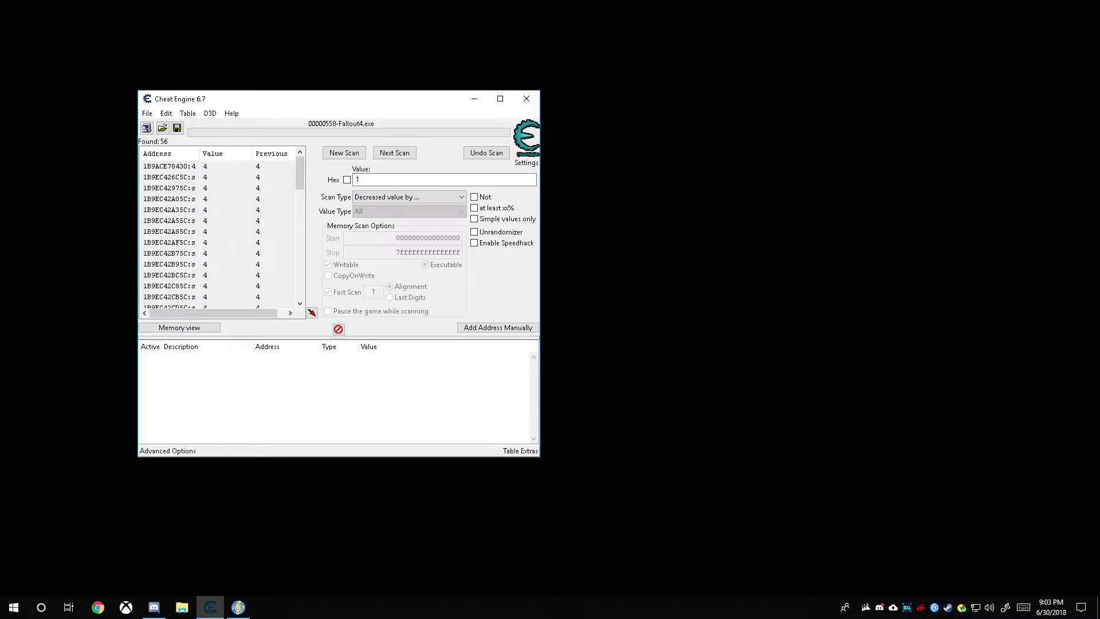
pyautogui.hotkey('alt', 'Tab')
pyautogui.press('Escape')
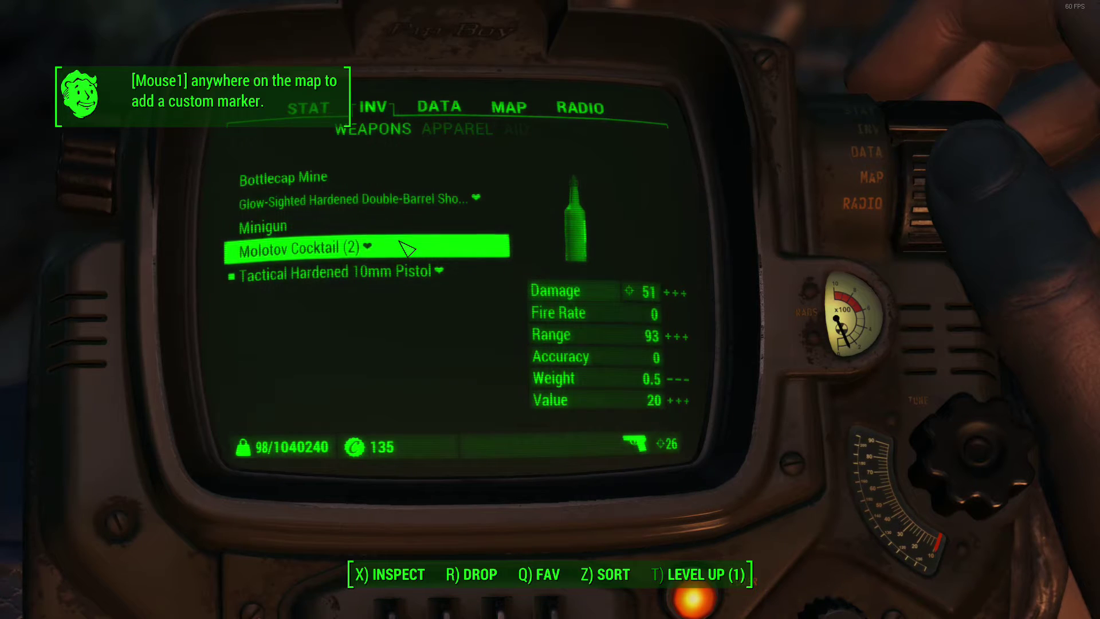
# Set the scan value to 2 in Cheat Engine and run the next scan for values decreased by that amount.
pyautogui.hotkey('alt', 'Tab')
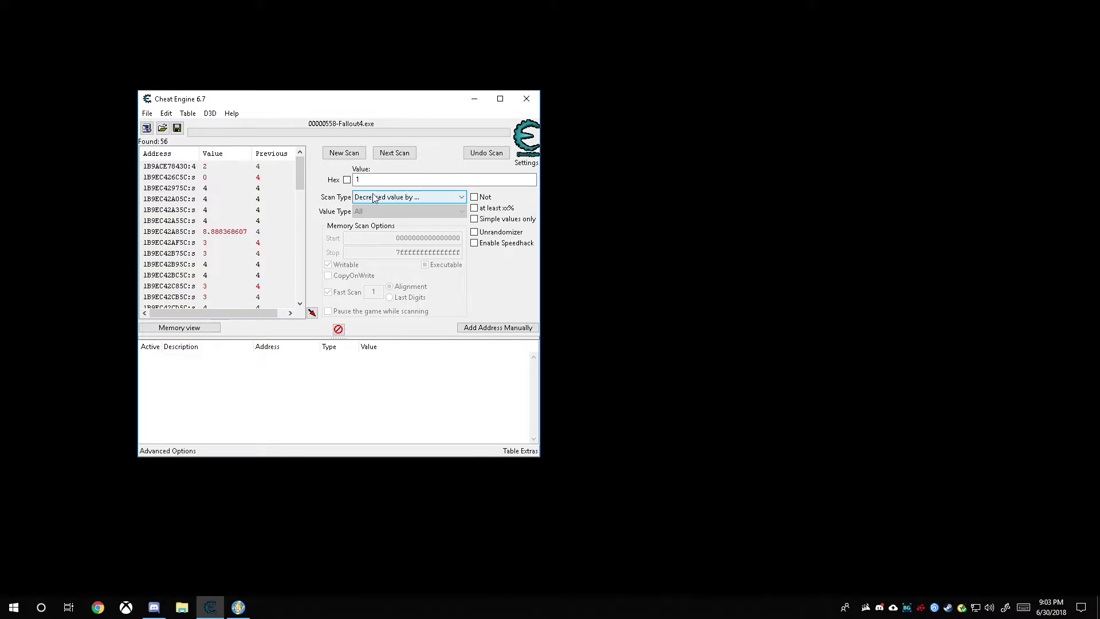
pyautogui.moveTo(370, 181); pyautogui.dragTo(352, 181)
pyautogui.write('2')
pyautogui.hotkey('alt', 'Tab')
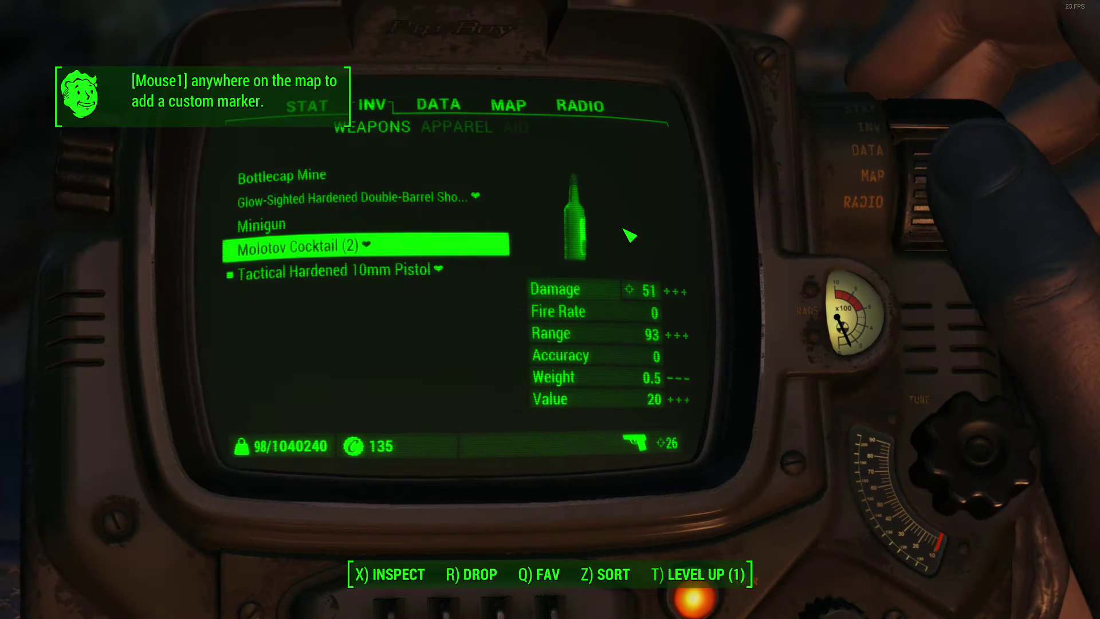
pyautogui.hotkey('alt', 'Tab')
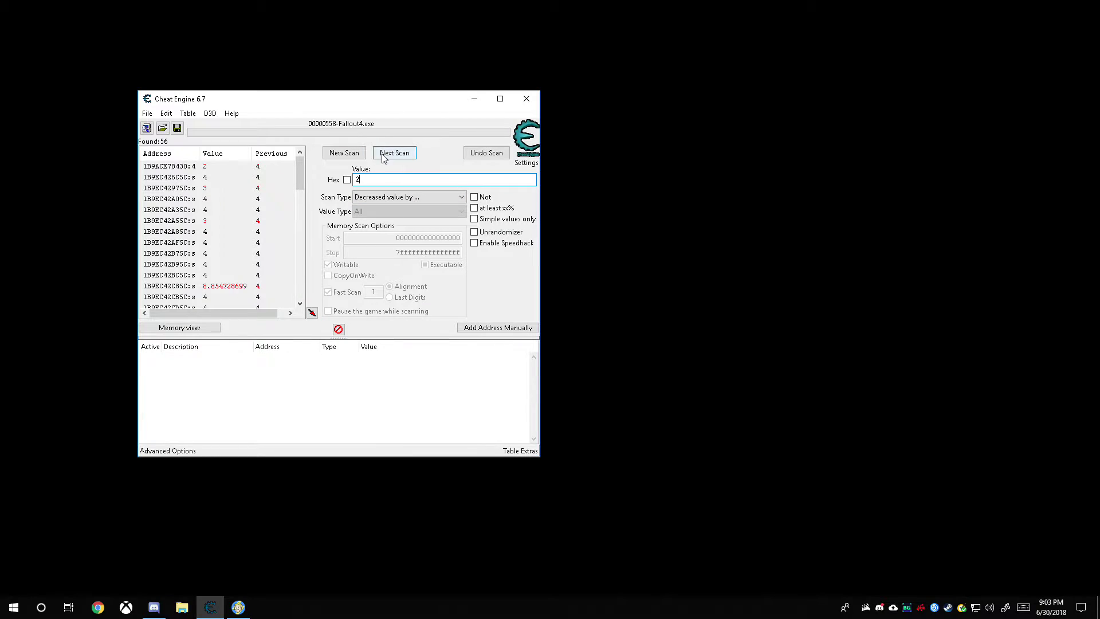
pyautogui.click(393, 153)
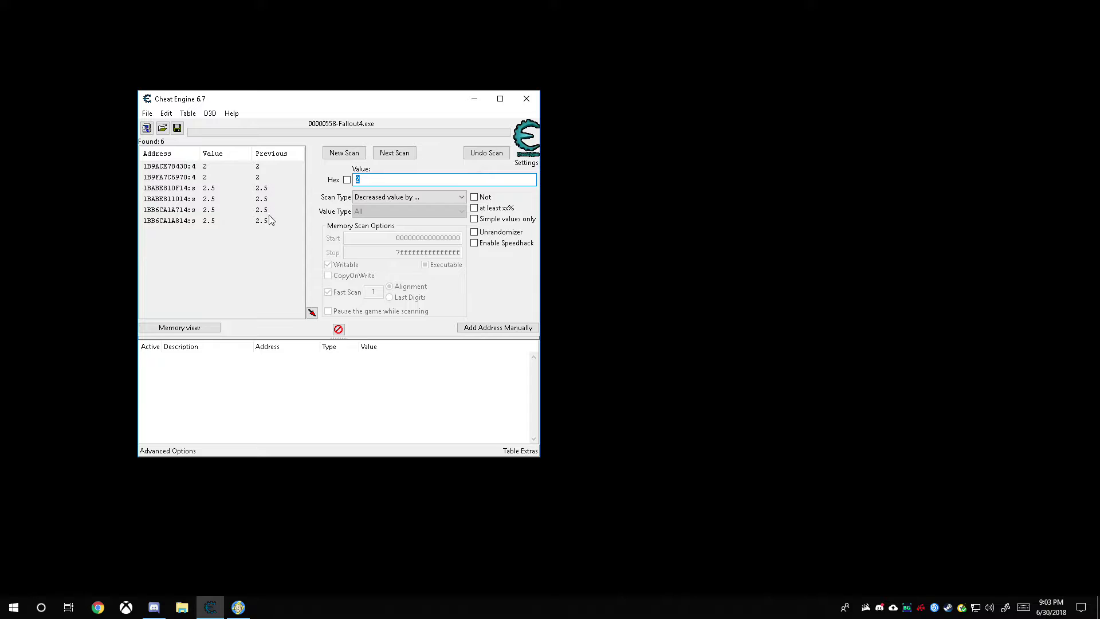
# Add the two found 4-byte addresses with the value 2 to the address list.
pyautogui.moveTo(264, 227); pyautogui.dragTo(266, 185)
pyautogui.click(266, 178)
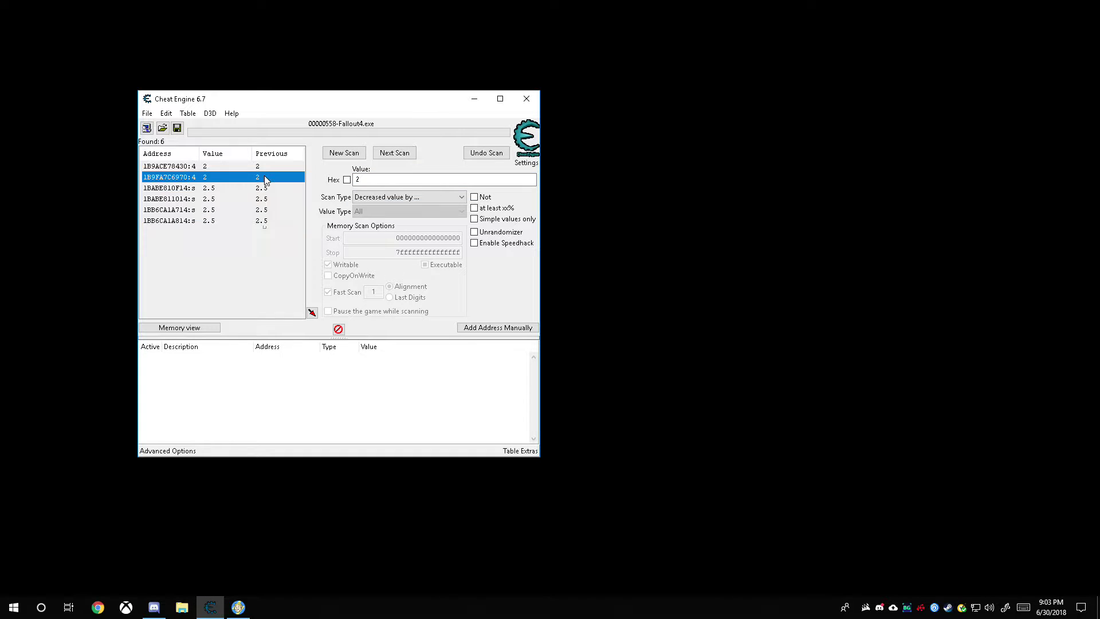
pyautogui.keyDown('shift'); pyautogui.click(267, 168); pyautogui.keyUp('shift')
pyautogui.rightClick(268, 167)
pyautogui.click(284, 176)
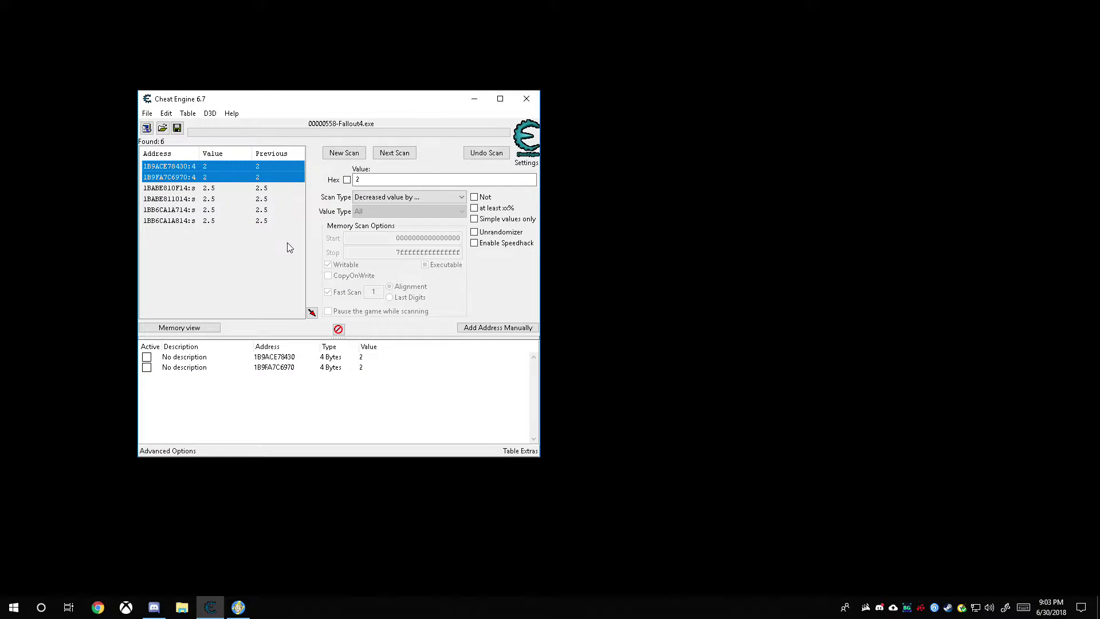
# Change the value of both records in the address list to 6000.
pyautogui.click(378, 357)
pyautogui.keyDown('shift'); pyautogui.click(377, 368); pyautogui.keyUp('shift')
pyautogui.rightClick(375, 368)
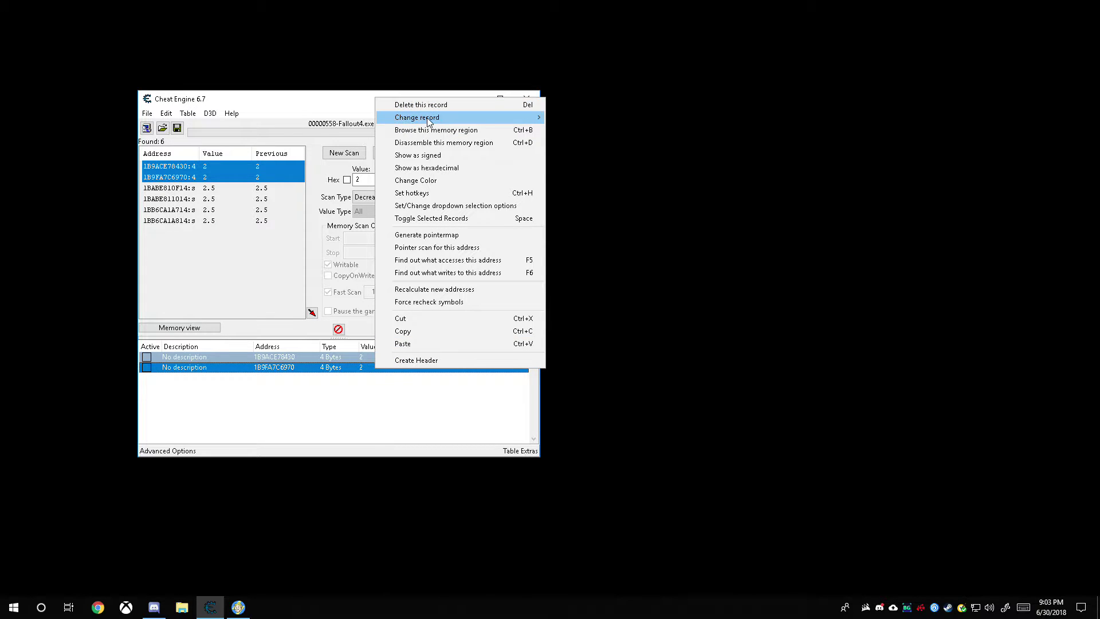
pyautogui.moveTo(426, 120)
pyautogui.click(571, 155)
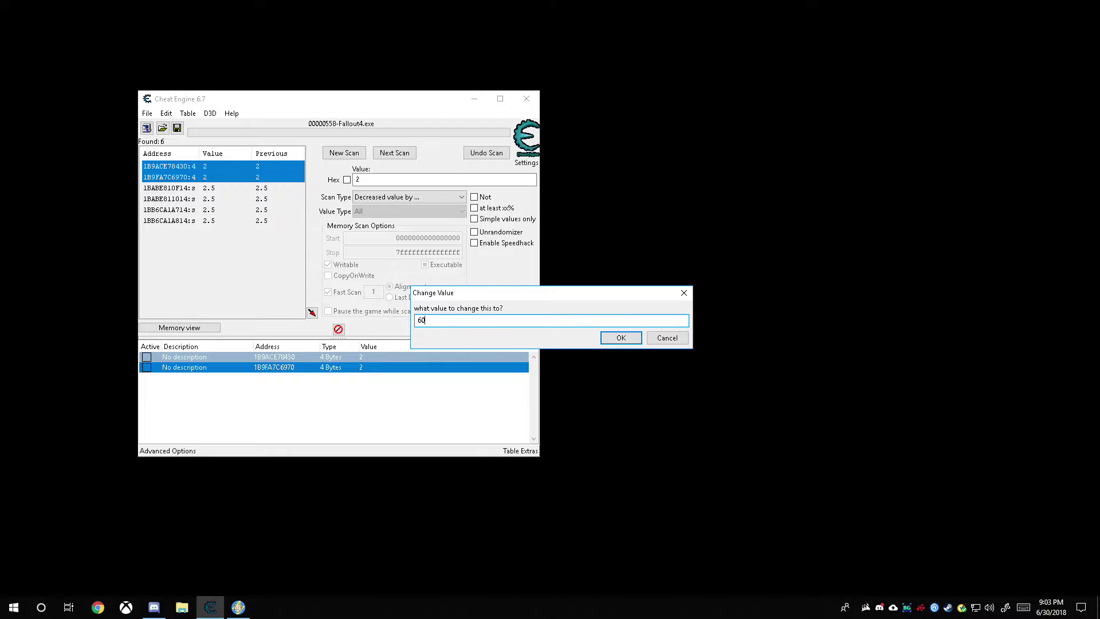
pyautogui.press('Return')
# Return to Fallout 4, take one dropped Molotov Cocktail and check the Molotov Cocktail count in the Pip-Boy inventory.
pyautogui.hotkey('alt', 'Tab')
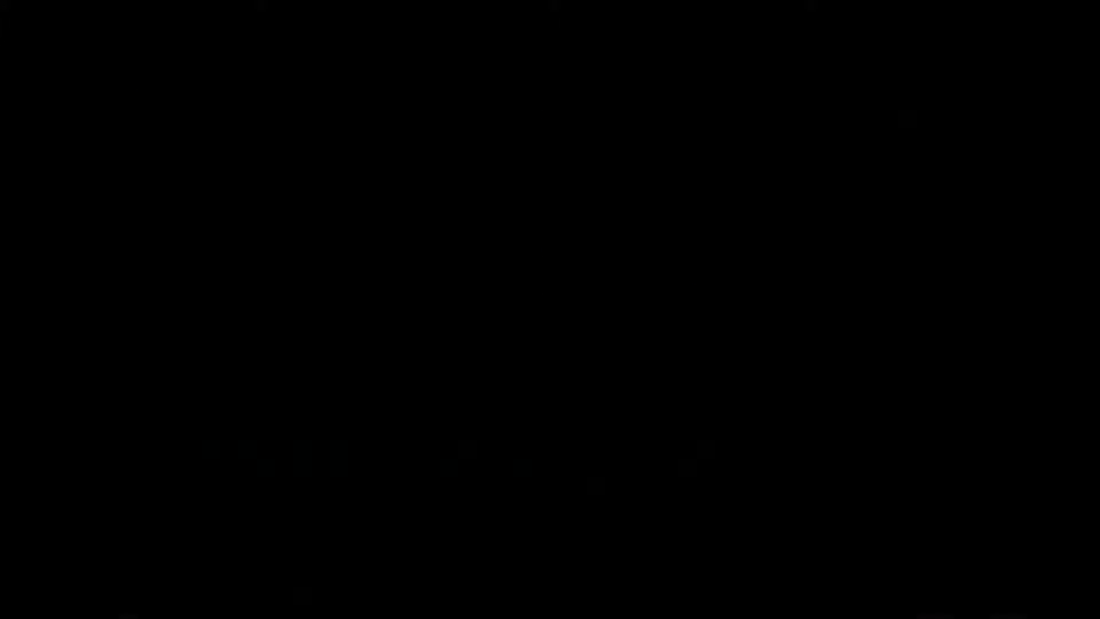
pyautogui.press('Escape')
pyautogui.press('Tab')
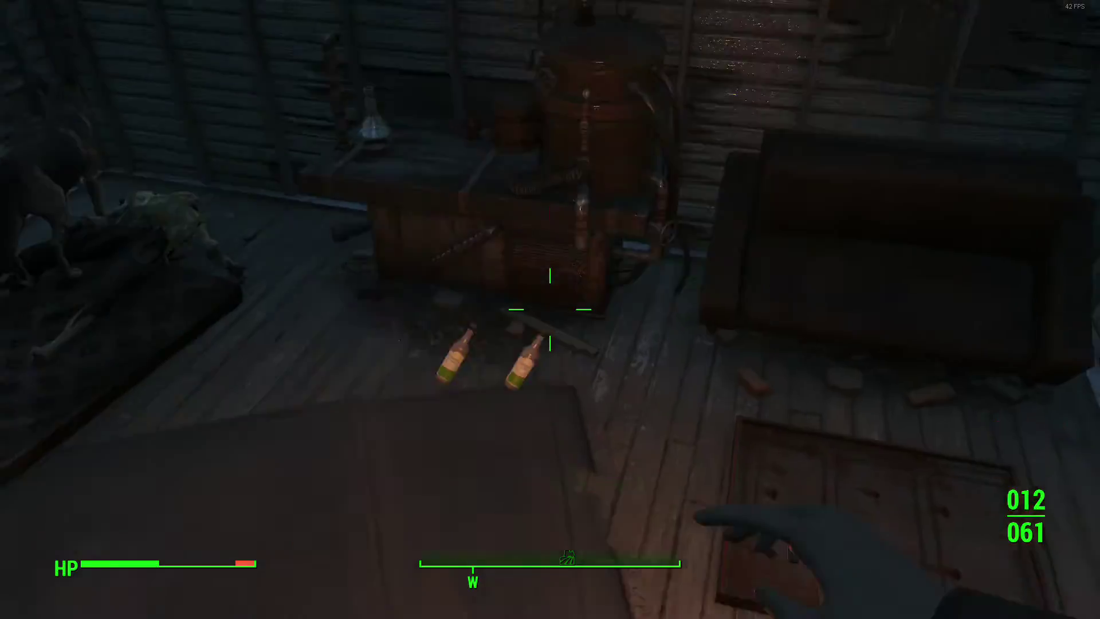
pyautogui.press('Tab')
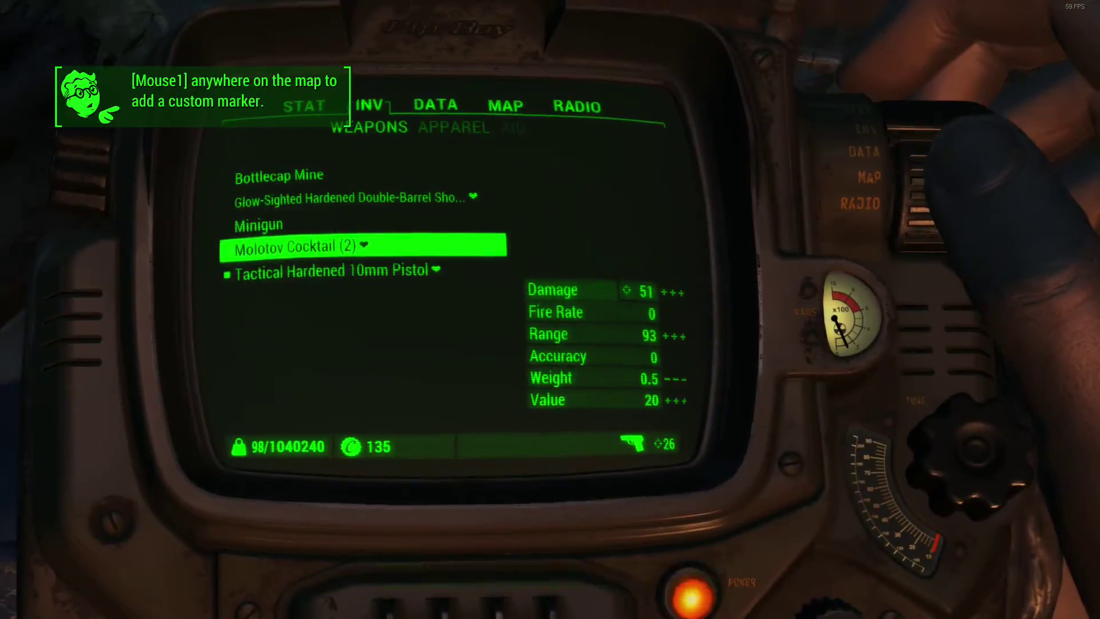
pyautogui.press('Tab')
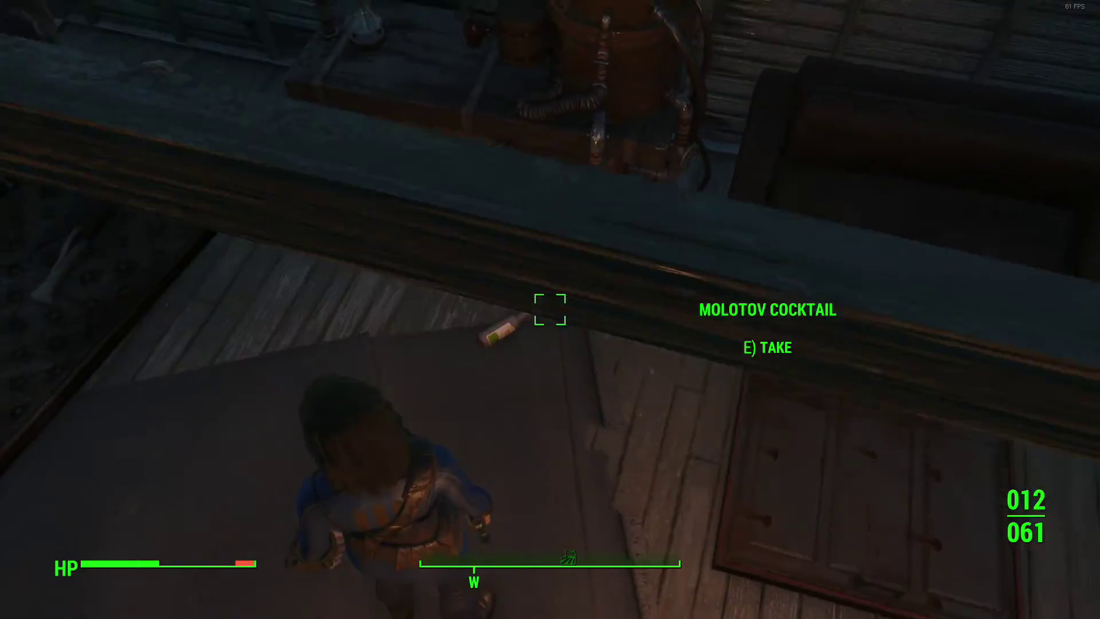
pyautogui.press('Tab')
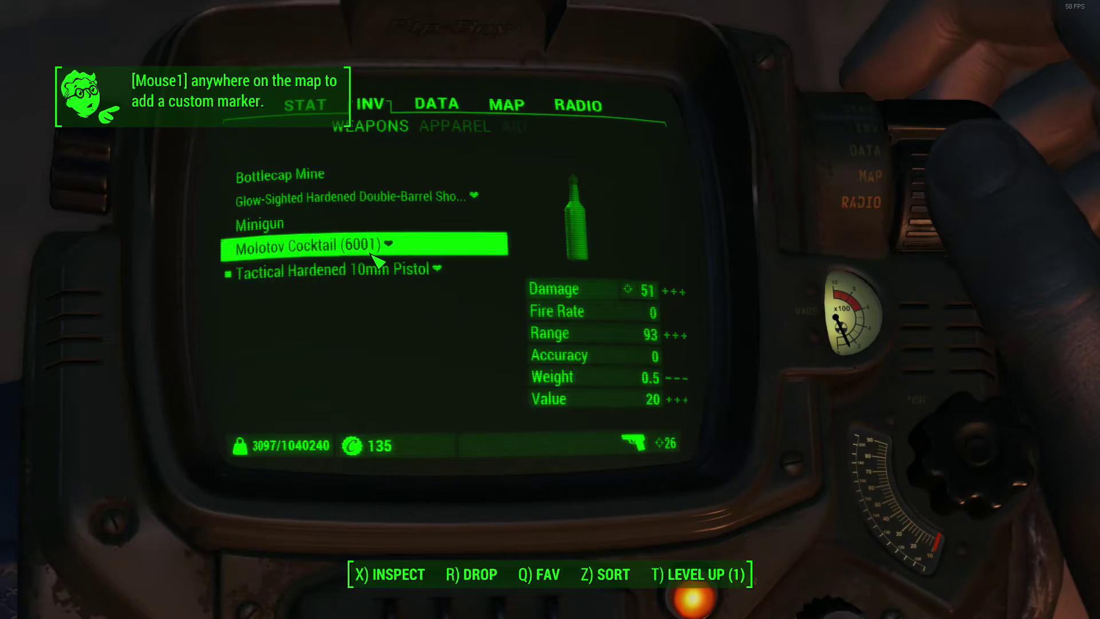
# Close the Pip-Boy and walk through the open door onto the porch.
pyautogui.press('Tab')
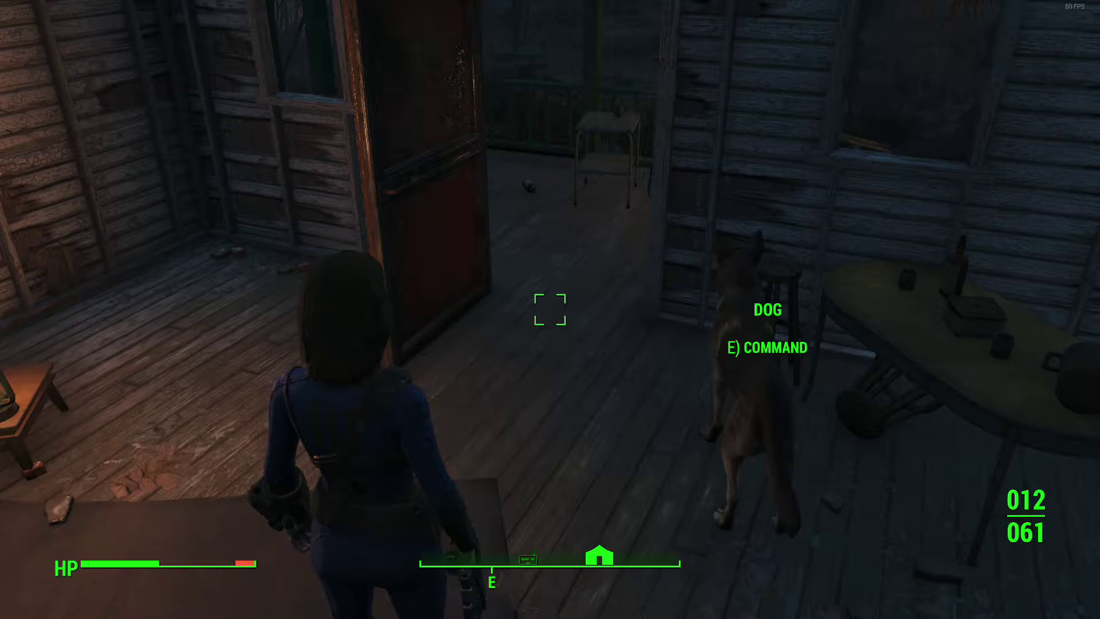
pyautogui.press('w')
pyautogui.press('w')
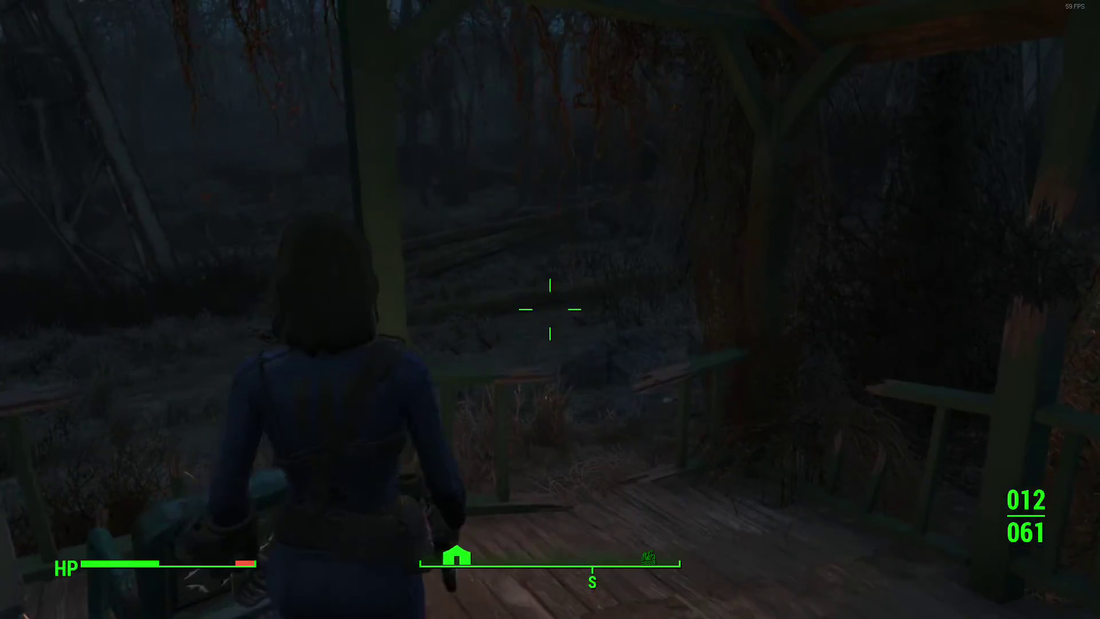
# Walk off the porch to the metal tower in the woods and enter VATS.
pyautogui.press('w')
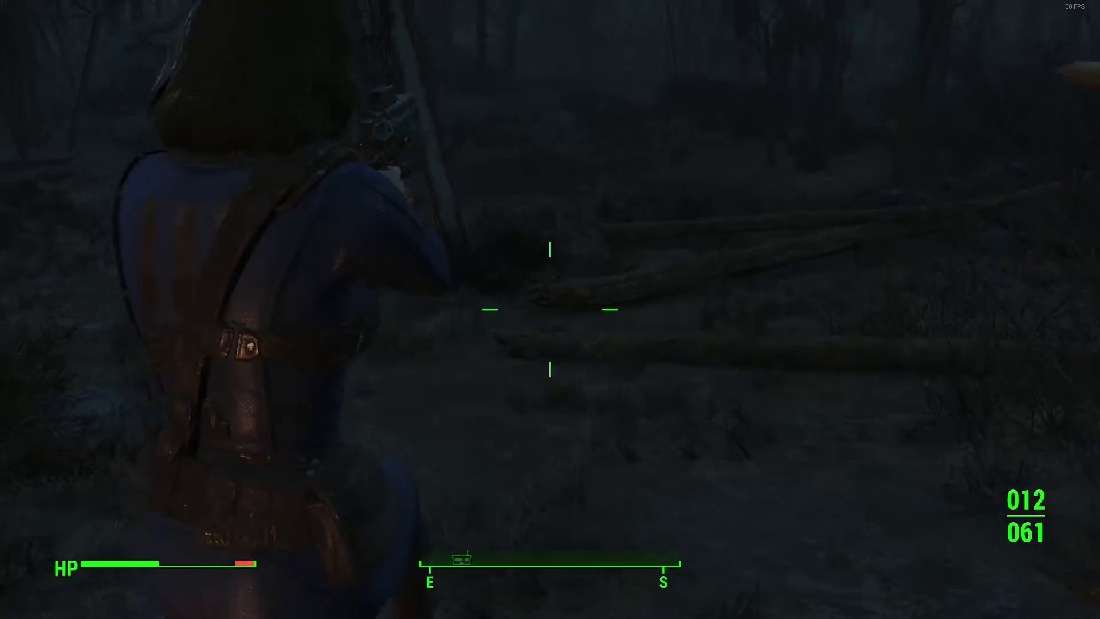
pyautogui.press('w')
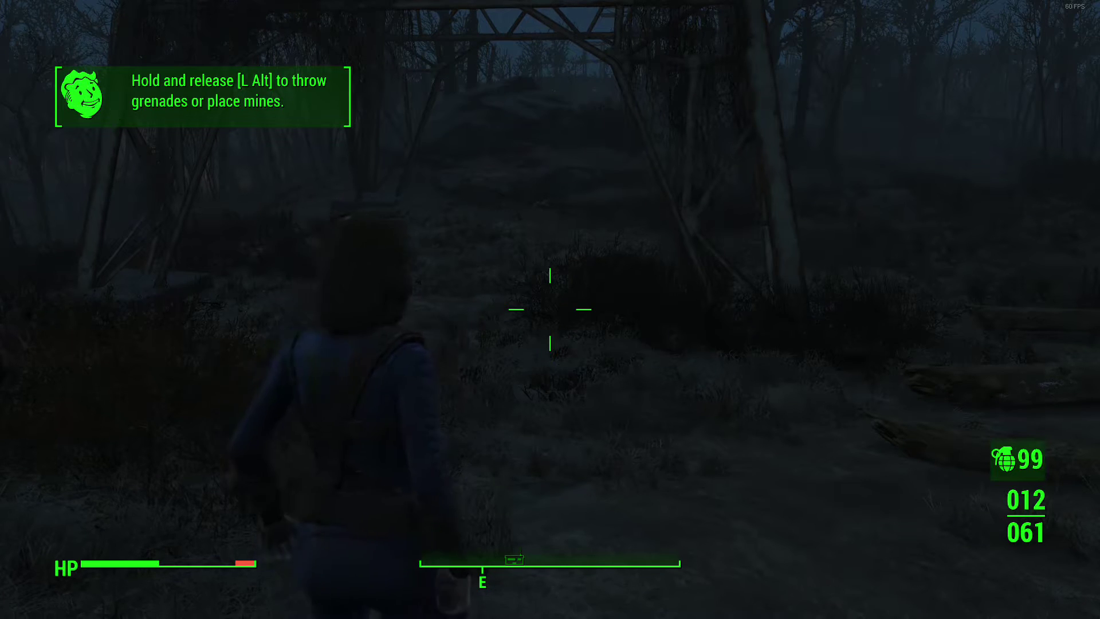
pyautogui.press('q')
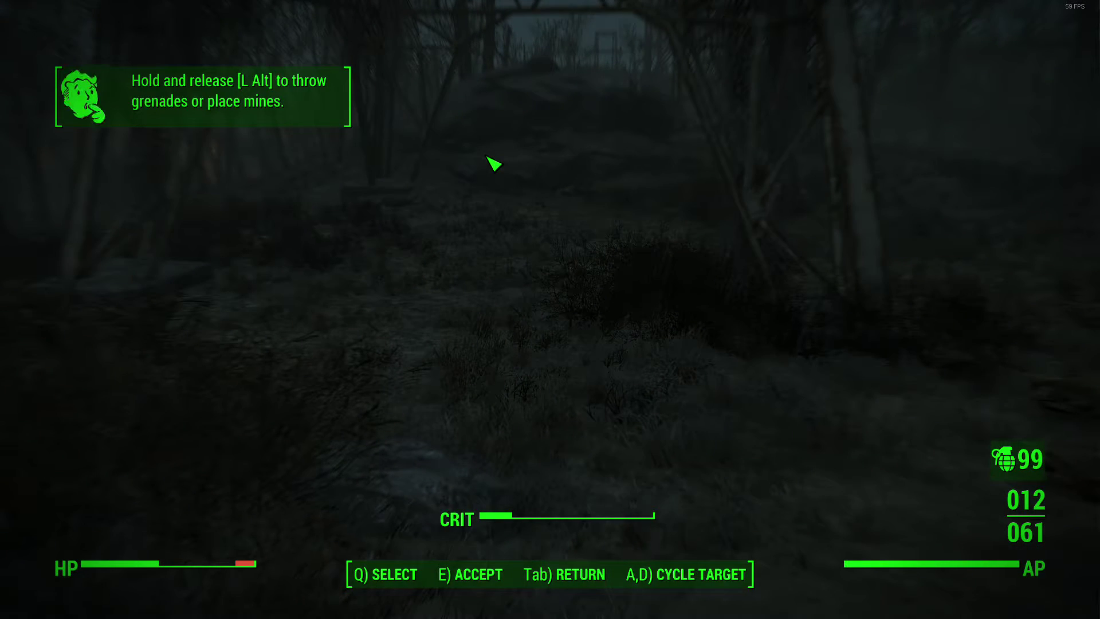
# Look through the key bindings in the game's control settings, including the one for Bash/Power Attack/Grenade.
pyautogui.press('Escape')
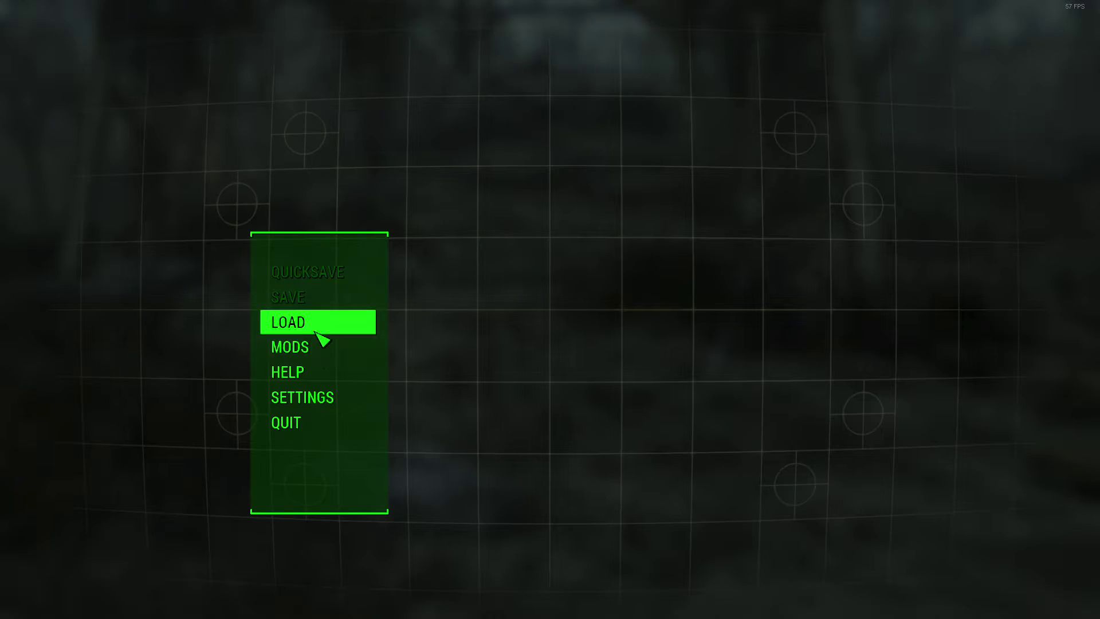
pyautogui.click(341, 401)
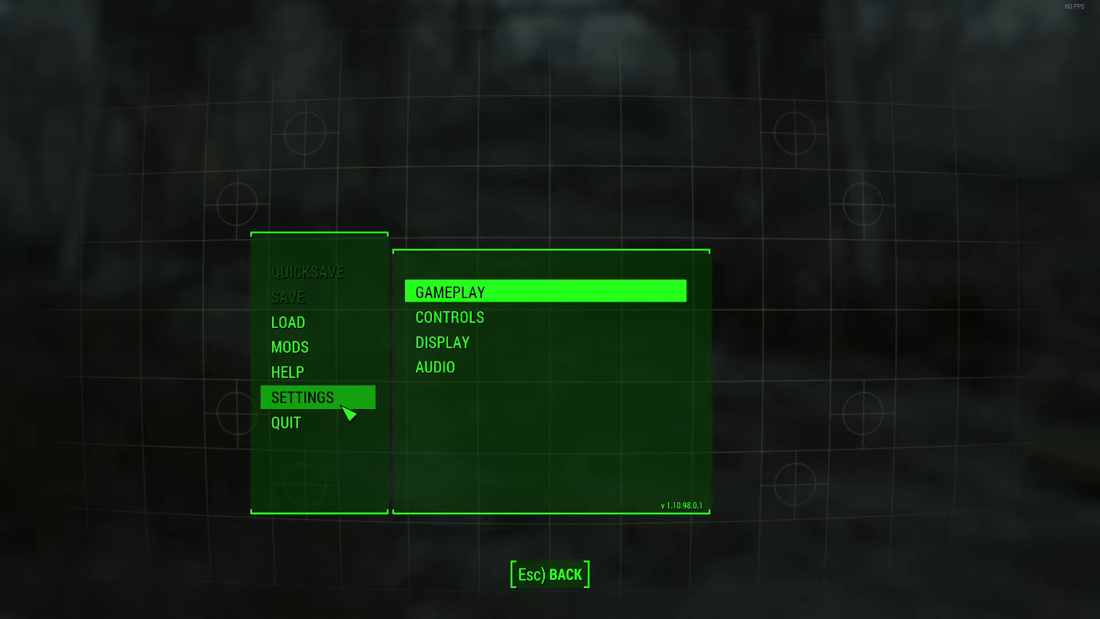
pyautogui.click(478, 317)
pyautogui.scroll(-8, 479, 315)
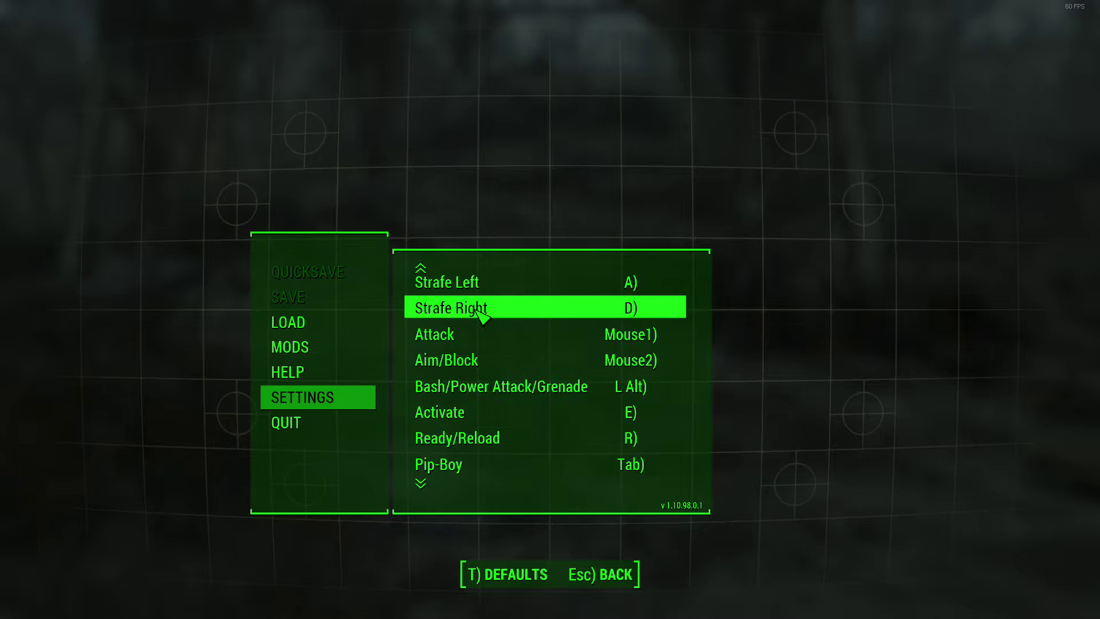
pyautogui.scroll(-6, 479, 310)
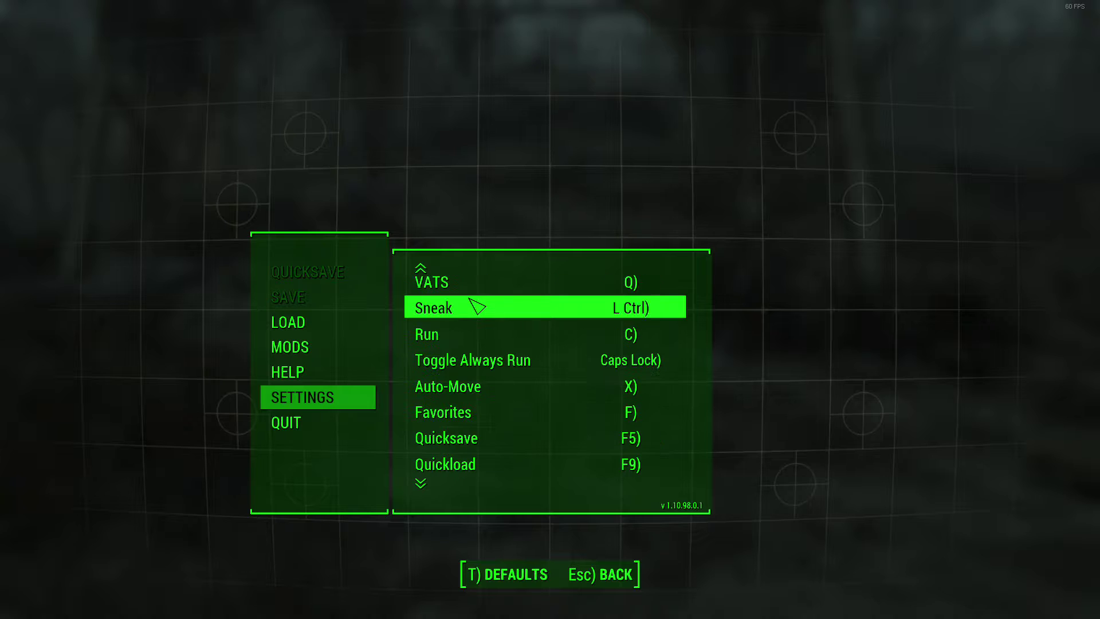
pyautogui.scroll(-5, 477, 307)
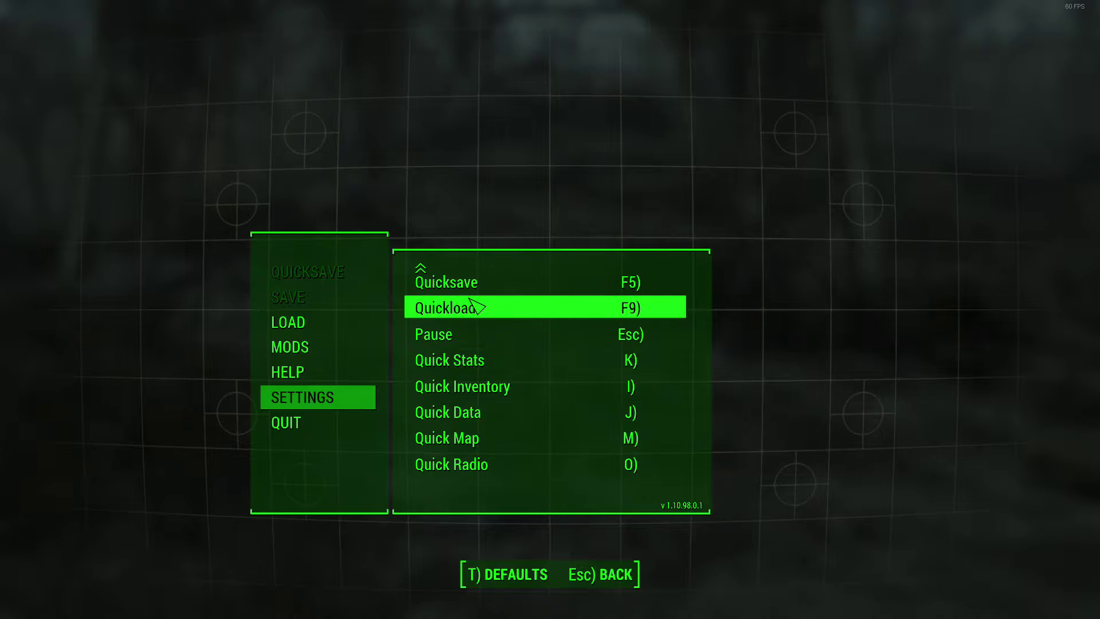
pyautogui.press('Escape')
pyautogui.press('Escape')
pyautogui.press('Escape')
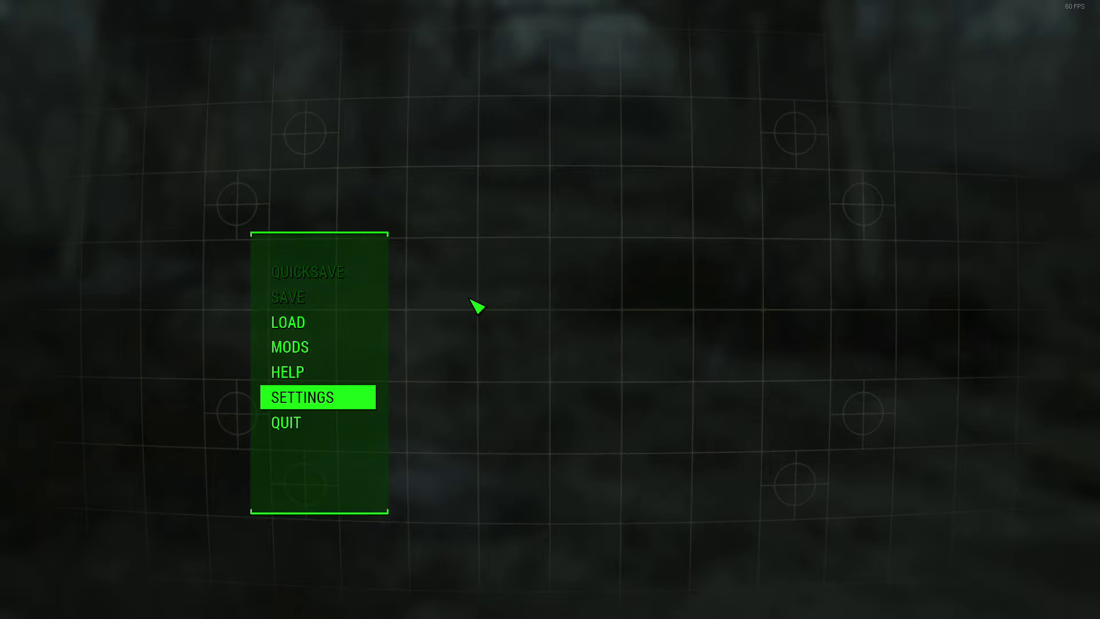
pyautogui.press('Escape')
pyautogui.press('Escape')
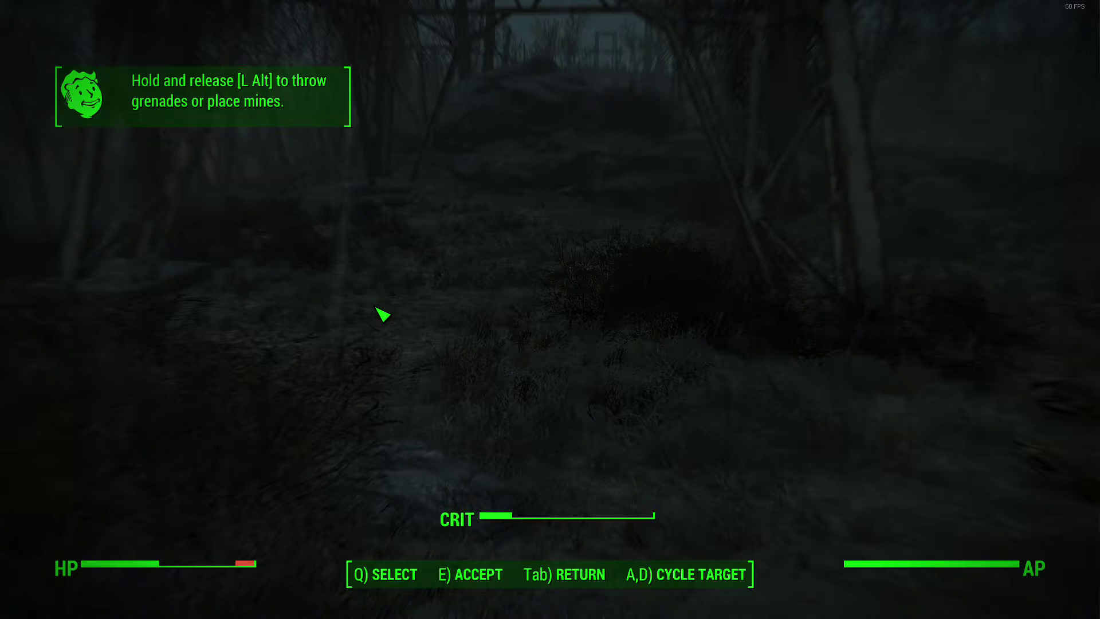
# Leave VATS, draw the pistol and walk back through the door into the wooden house.
pyautogui.press('Tab')
pyautogui.press('r')
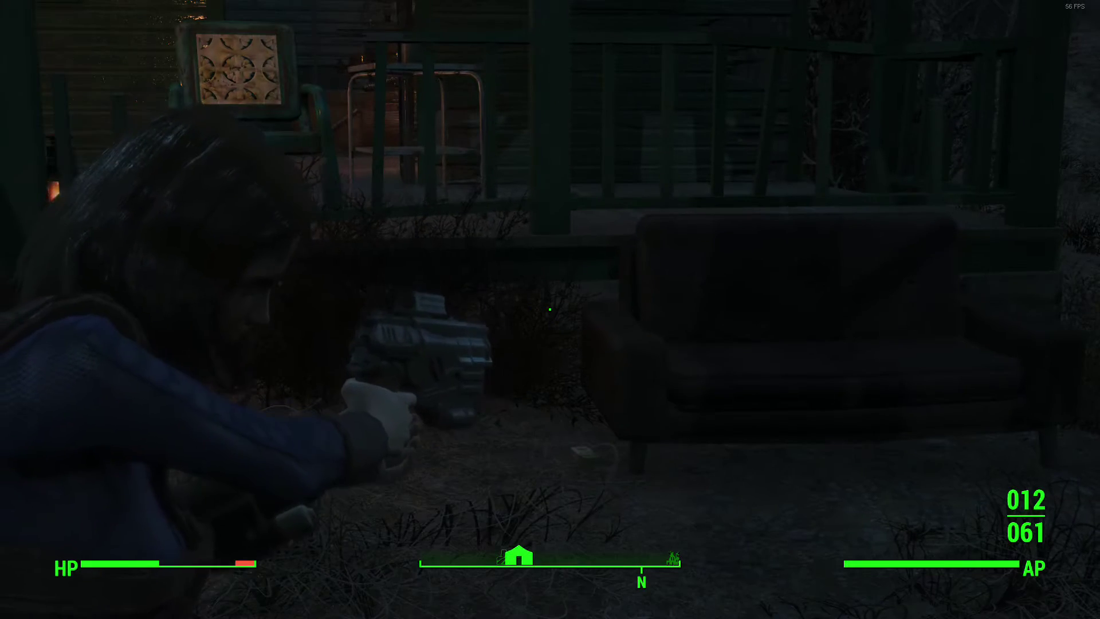
pyautogui.press('w')
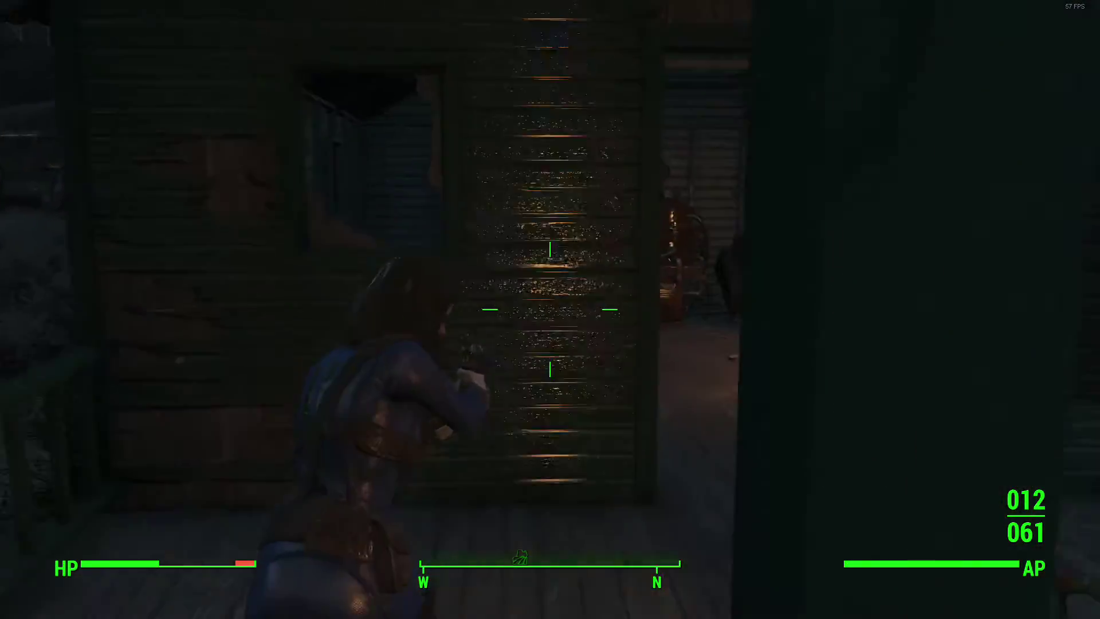
pyautogui.press('e')
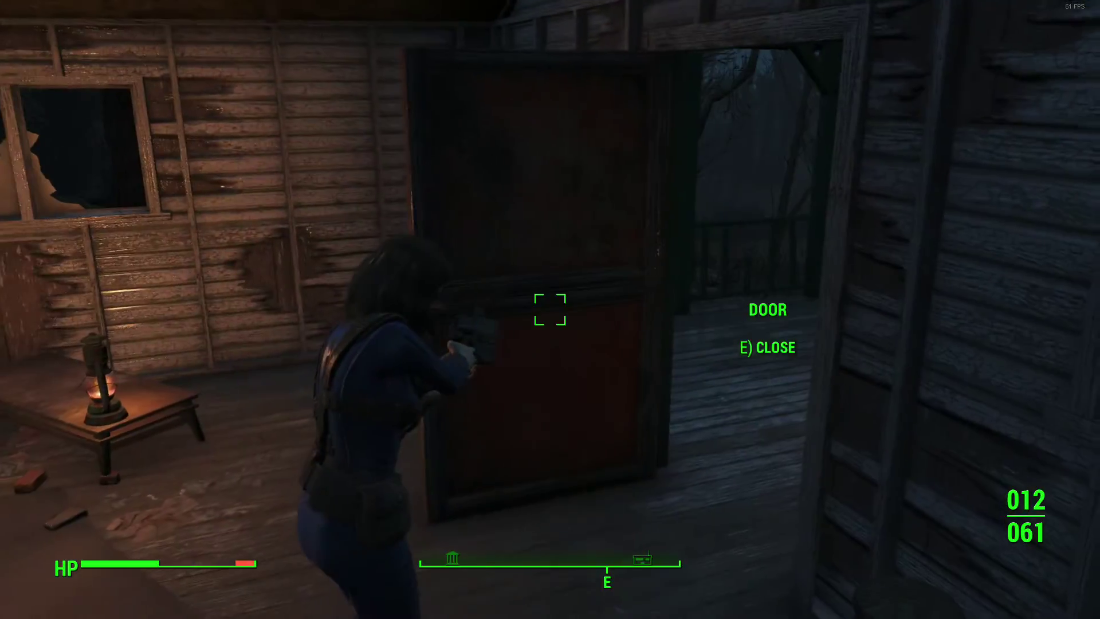
pyautogui.press('e')
pyautogui.press('a')
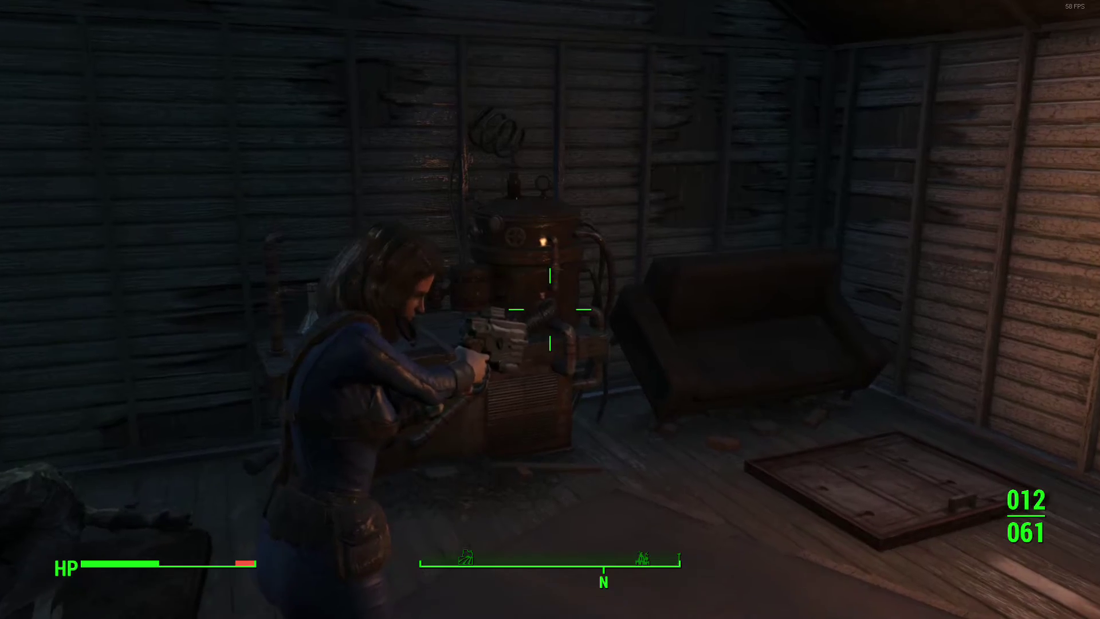
# Fire three pistol shots inside the house, close the red door and reload the pistol.
pyautogui.rightClick(550, 310)
pyautogui.click(550, 309)
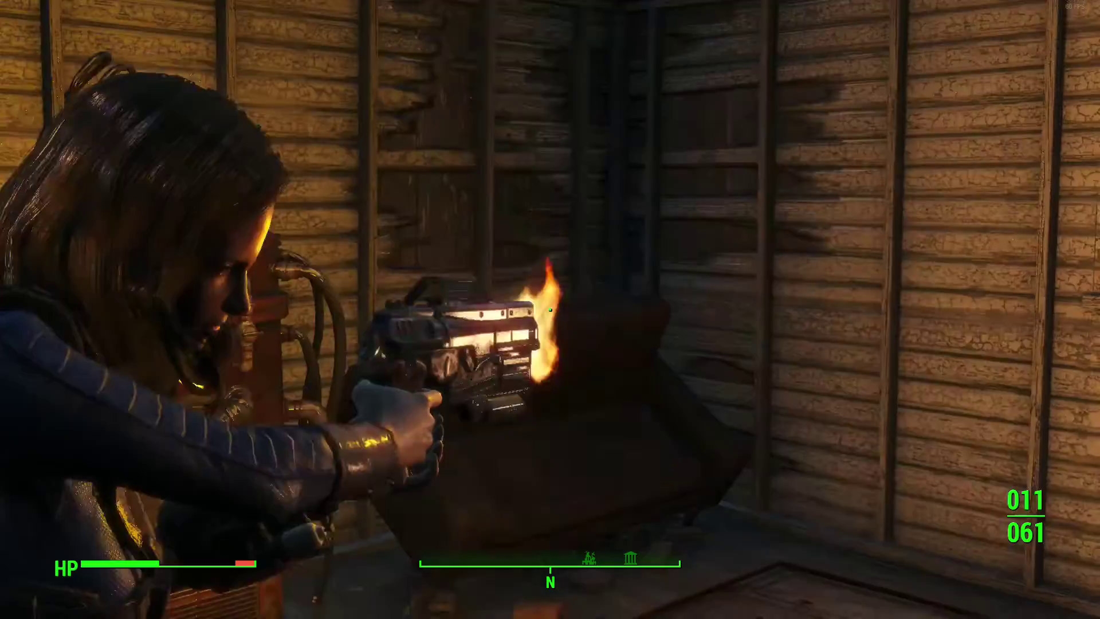
pyautogui.click(550, 309)
pyautogui.click(550, 310)
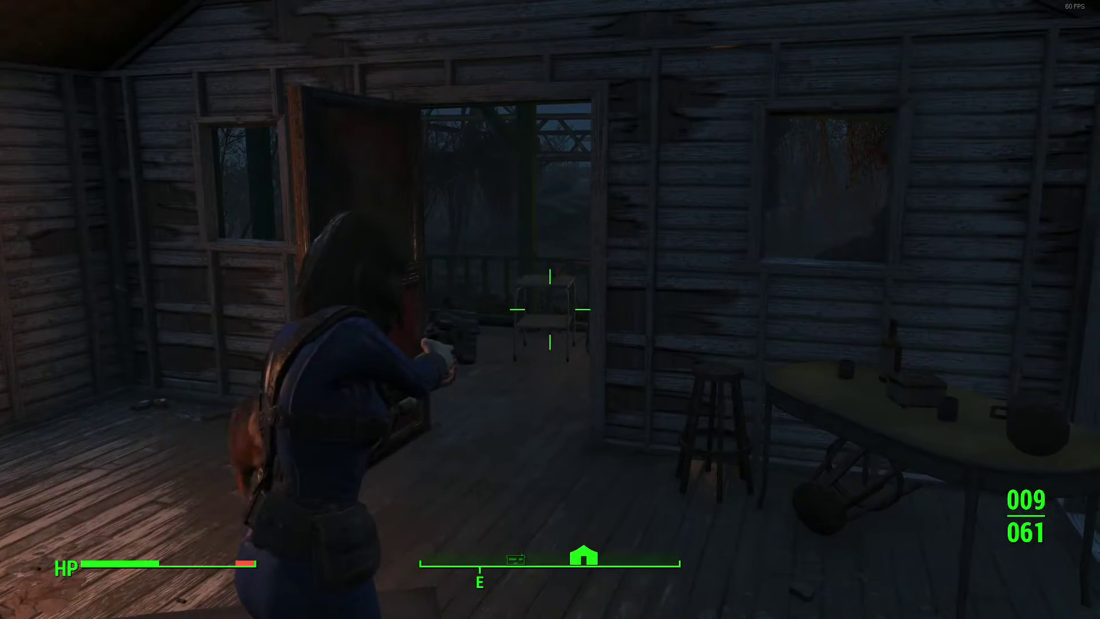
pyautogui.press('e')
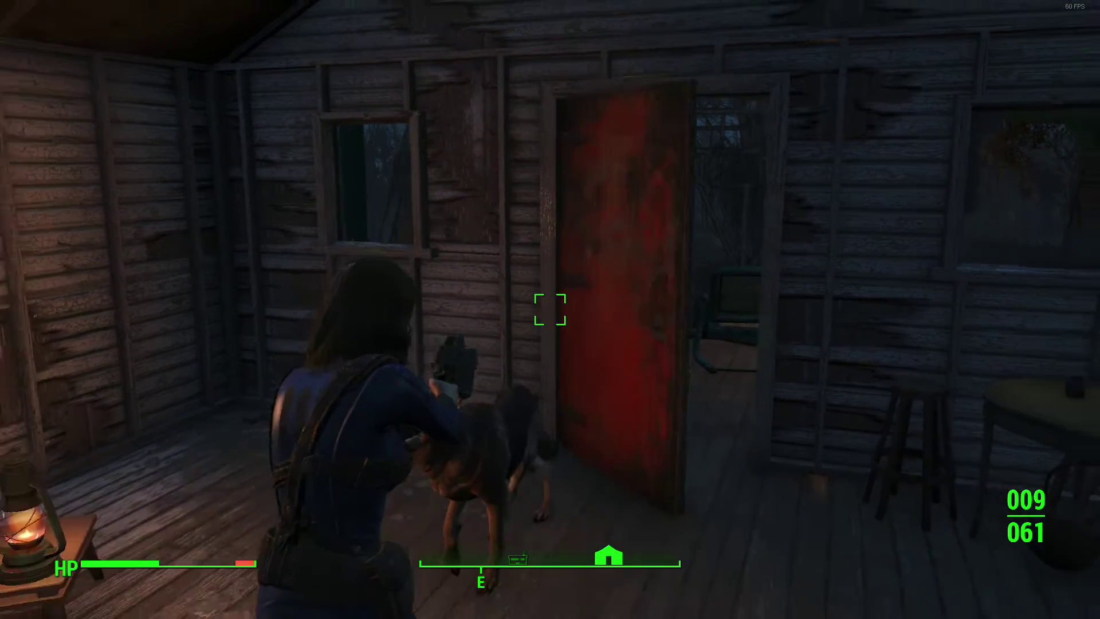
pyautogui.press('r')
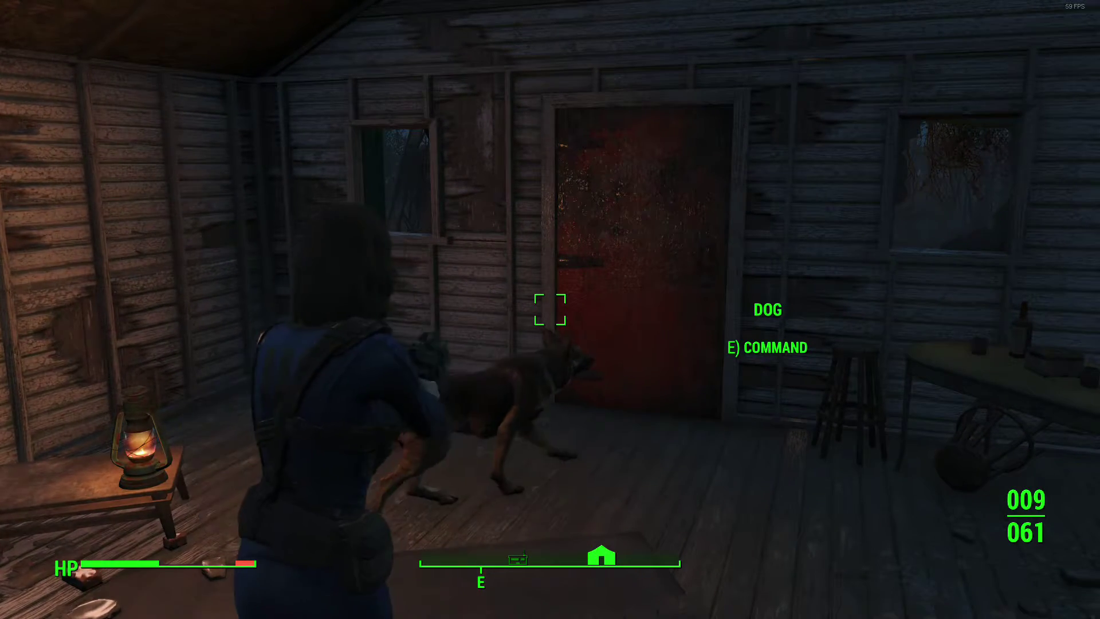
# Switch to Cheat Engine, set the scan type to Exact Value and discard the previous scan results.
pyautogui.hotkey('alt', 'Tab')
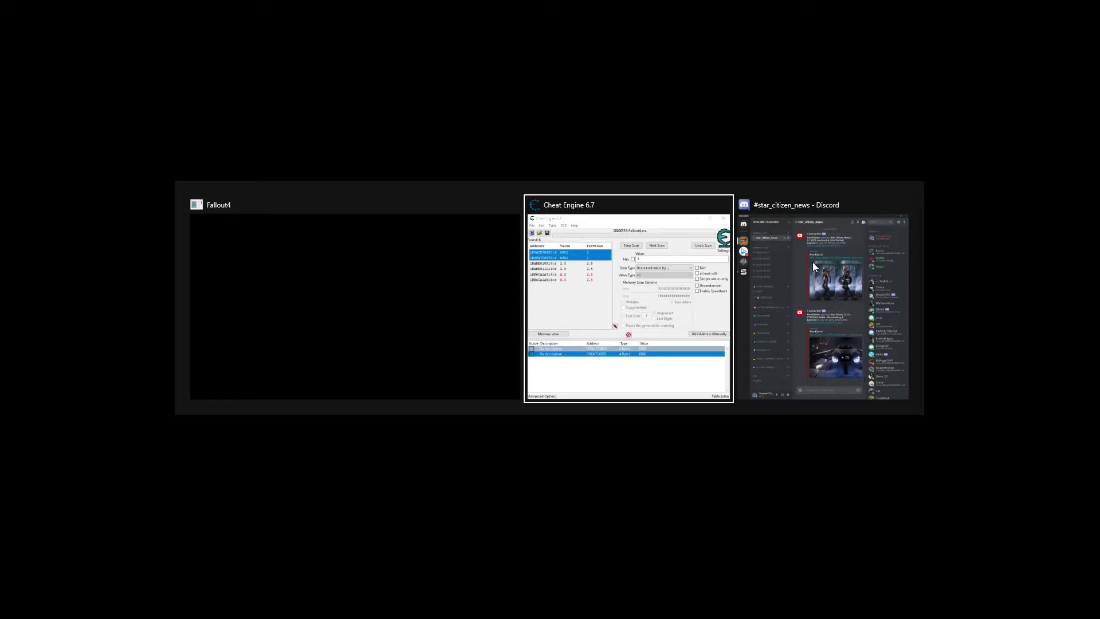
pyautogui.click(372, 198)
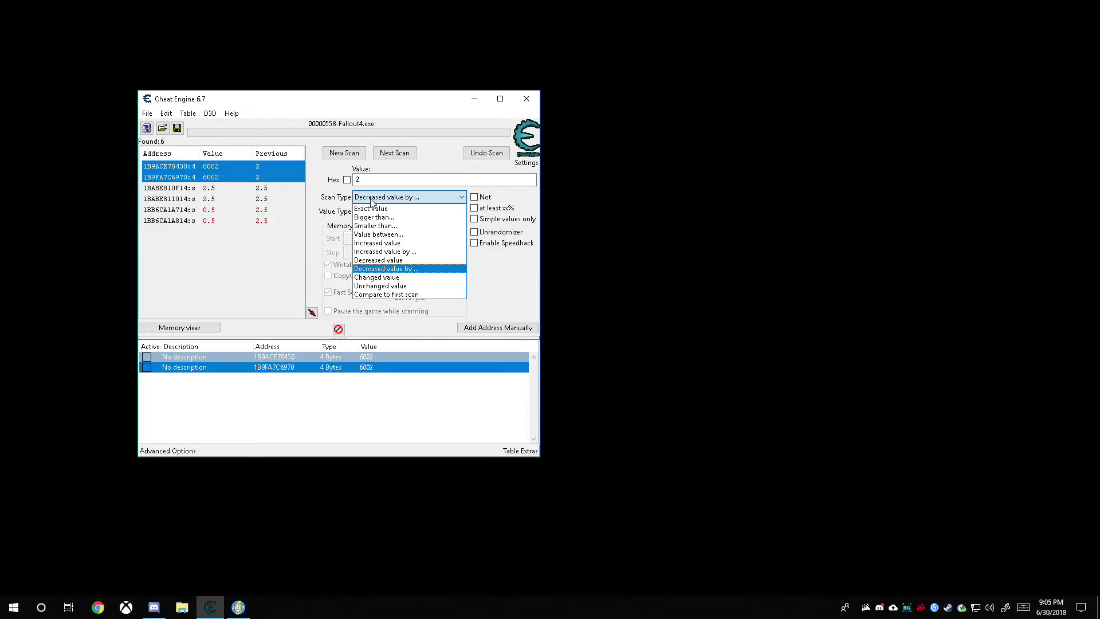
pyautogui.click(372, 209)
pyautogui.click(341, 153)
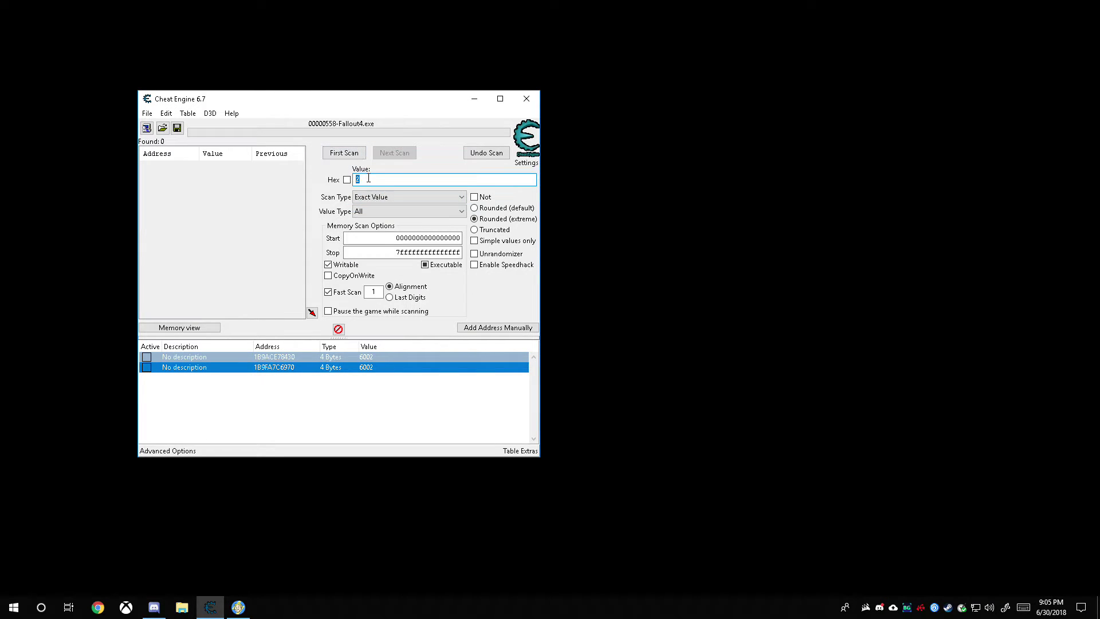
# Check the loaded ammo count in Fallout 4 and run a first scan for 12 in Cheat Engine.
pyautogui.hotkey('alt', 'Tab')
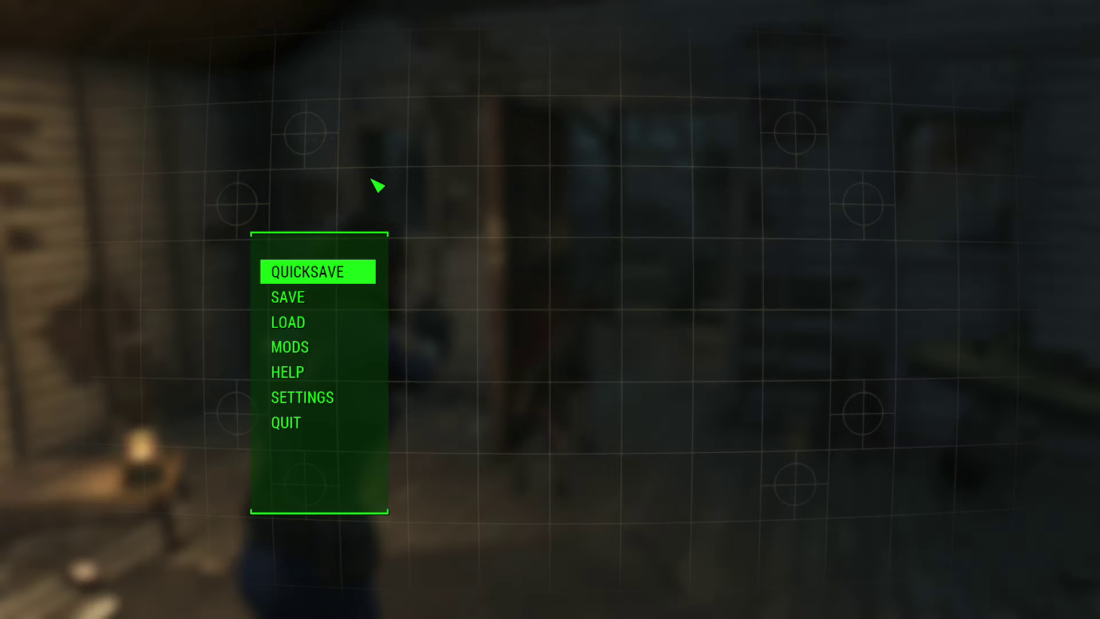
pyautogui.press('Escape')
pyautogui.hotkey('alt', 'Tab')
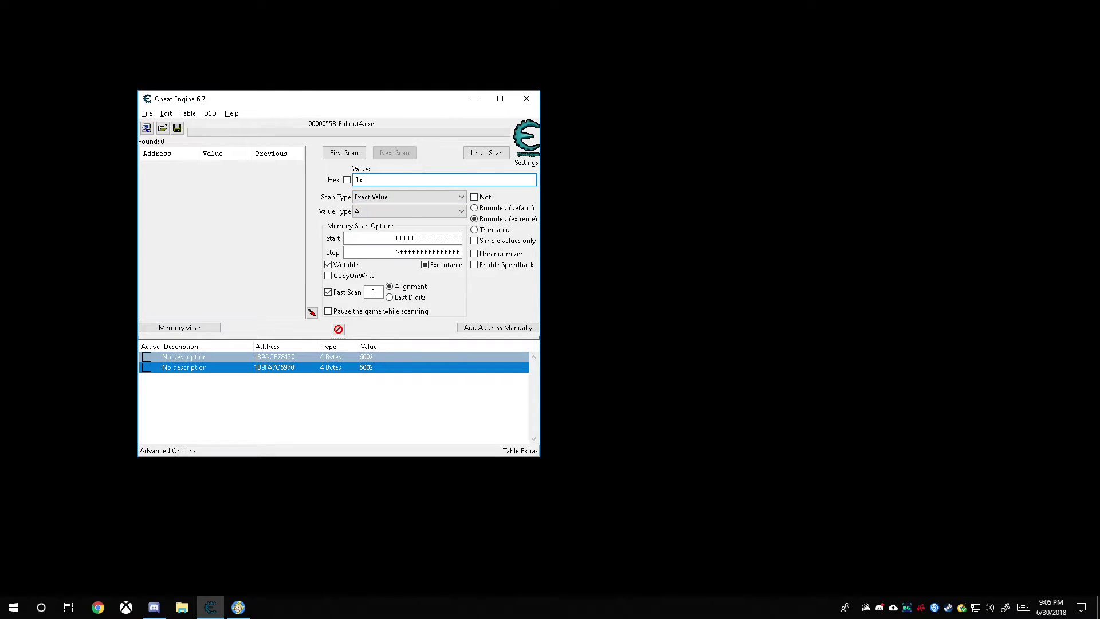
pyautogui.write('12')
pyautogui.press('Return')
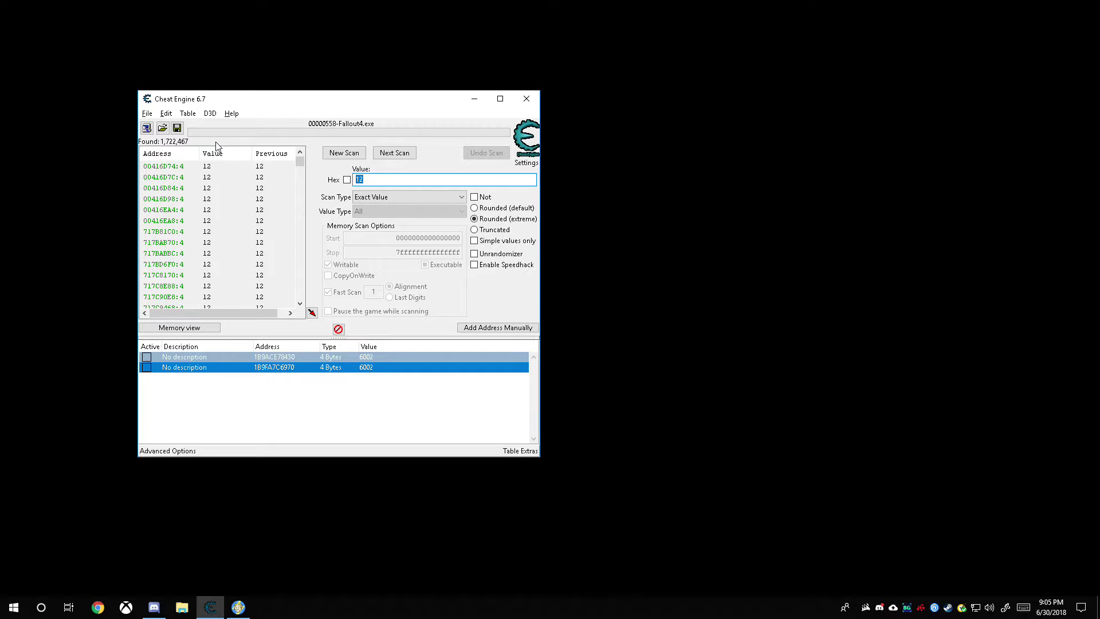
# Return to Fallout 4, resume the game and fire four pistol shots.
pyautogui.click(240, 607)
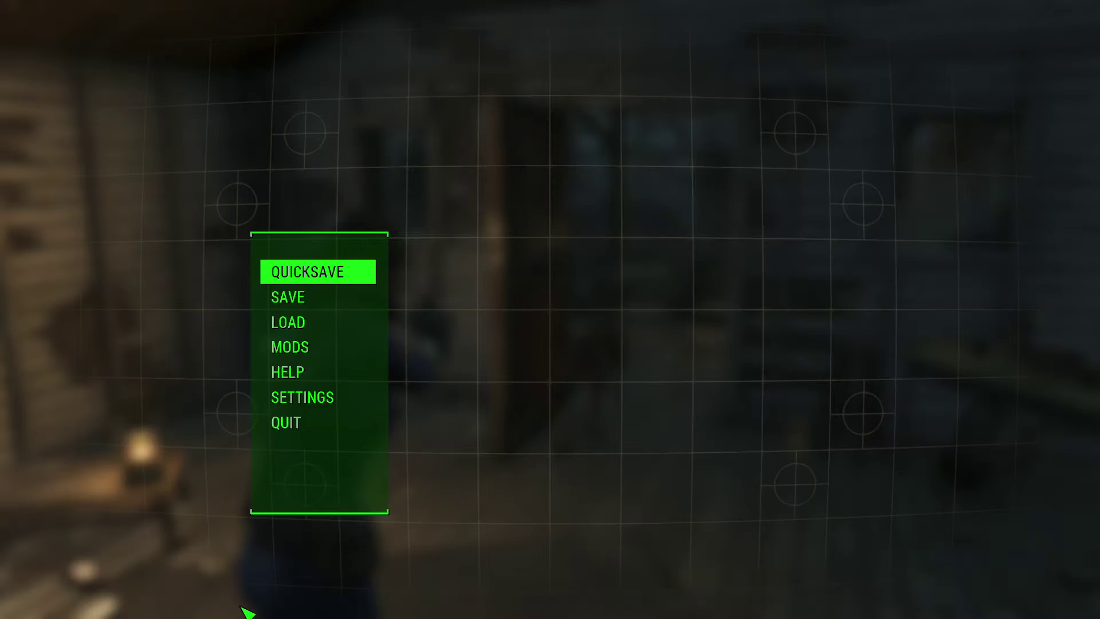
pyautogui.press('Escape')
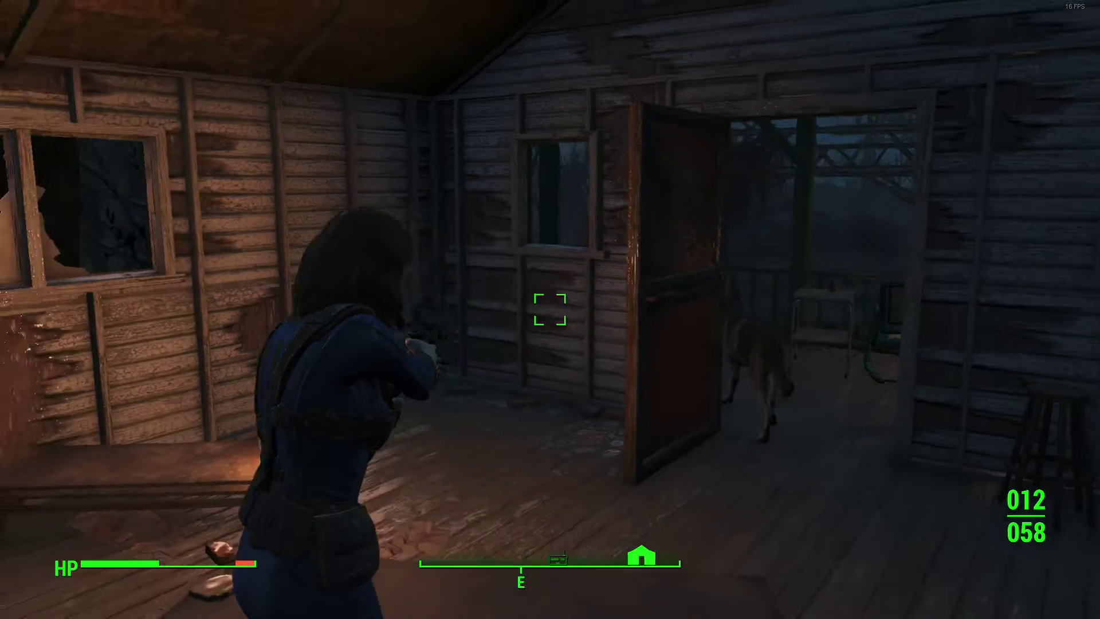
pyautogui.click(550, 309)
pyautogui.click(550, 309)
pyautogui.click(549, 309)
pyautogui.click(549, 309)
# Switch to Cheat Engine and narrow the scan results to values decreased by 4.
pyautogui.hotkey('alt', 'Tab')
pyautogui.click(412, 197)
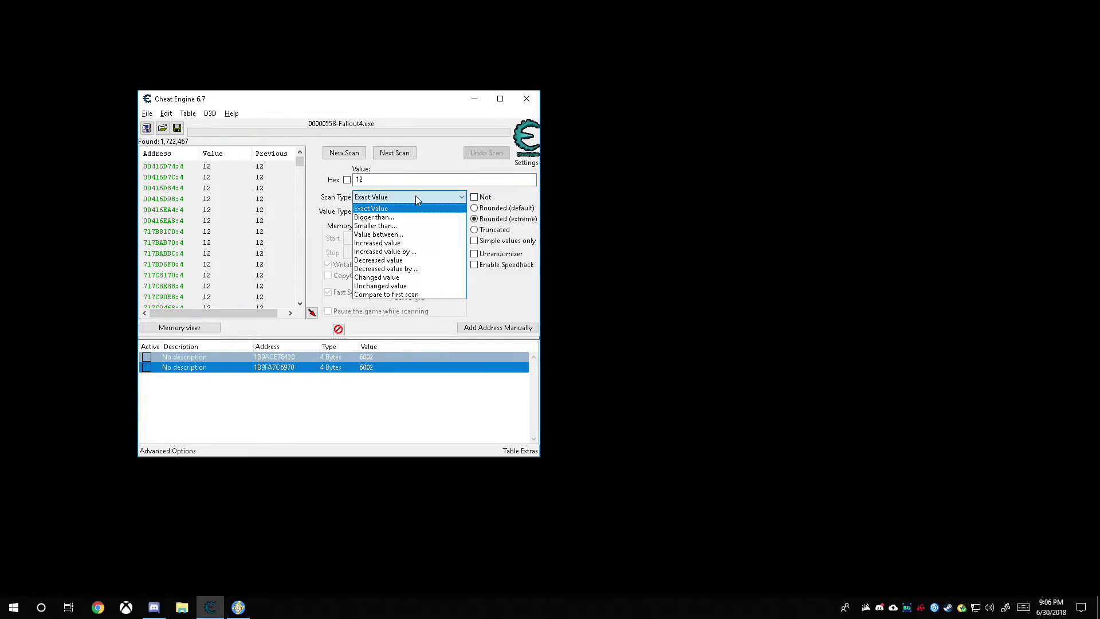
pyautogui.click(395, 267)
pyautogui.click(394, 179)
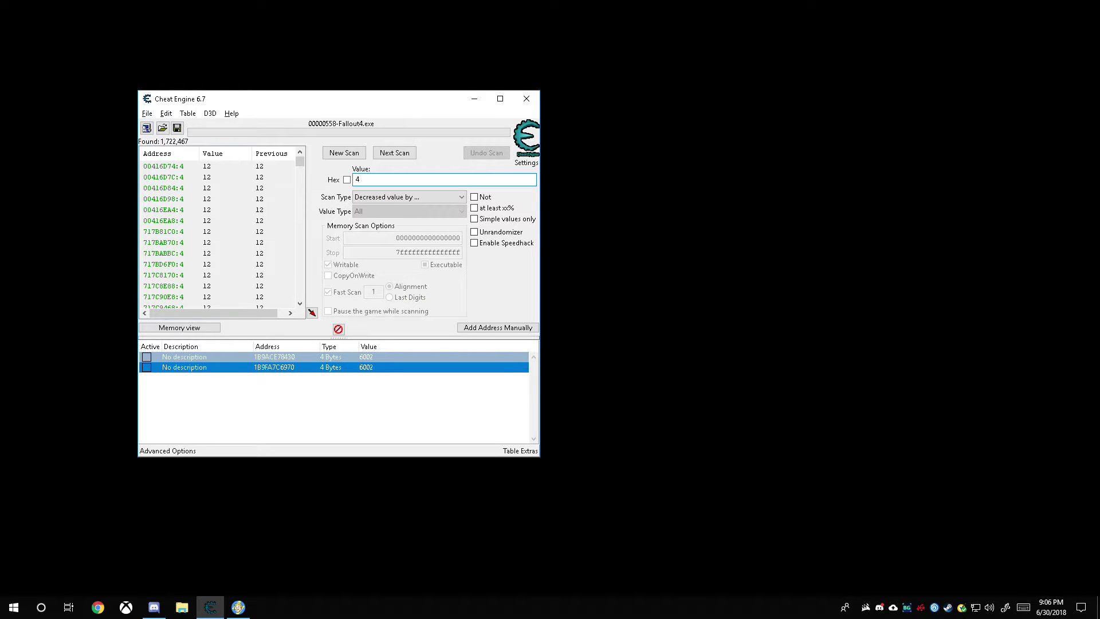
pyautogui.press('Return')
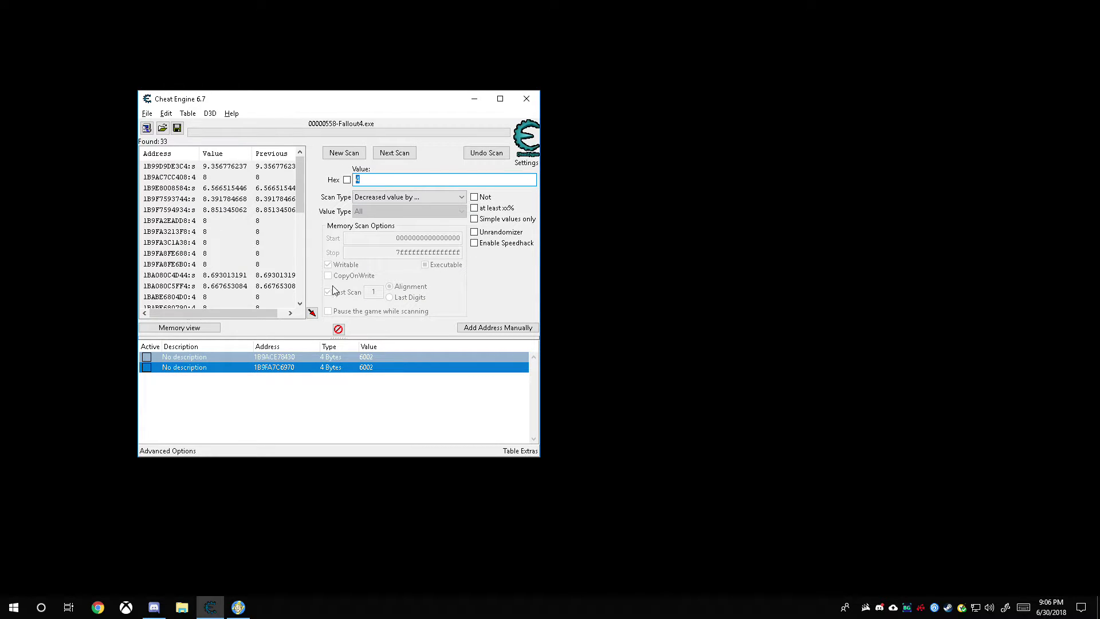
# Fire four more shots in Fallout 4 and rescan in Cheat Engine for values decreased by 4.
pyautogui.click(238, 607)
pyautogui.press('Escape')
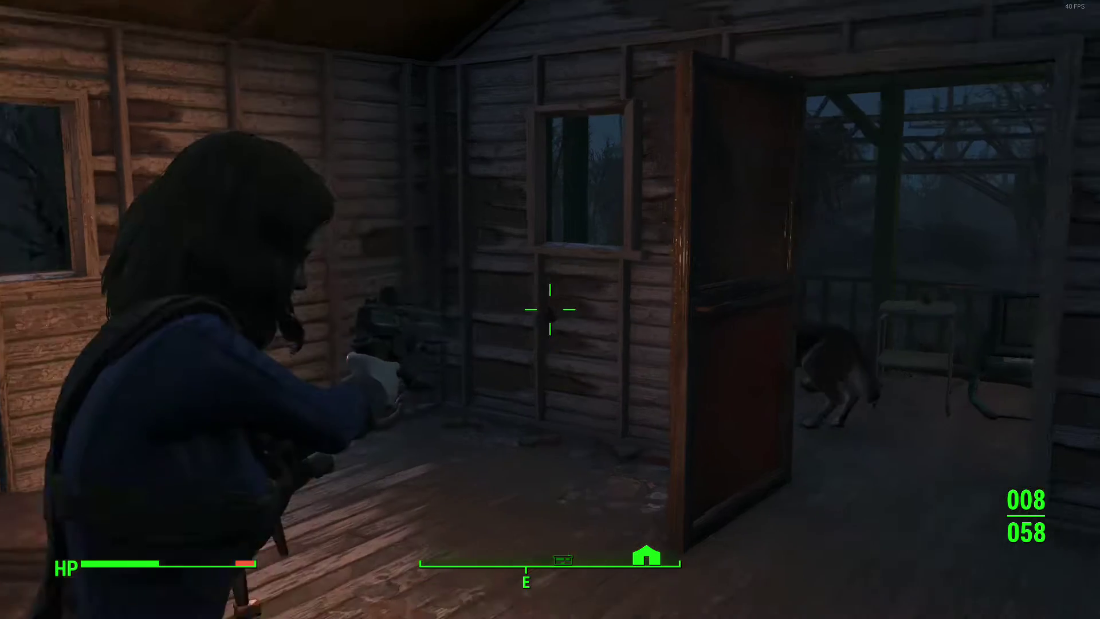
pyautogui.click(549, 309)
pyautogui.click(550, 309)
pyautogui.click(550, 310)
pyautogui.click(549, 309)
pyautogui.hotkey('alt', 'Tab')
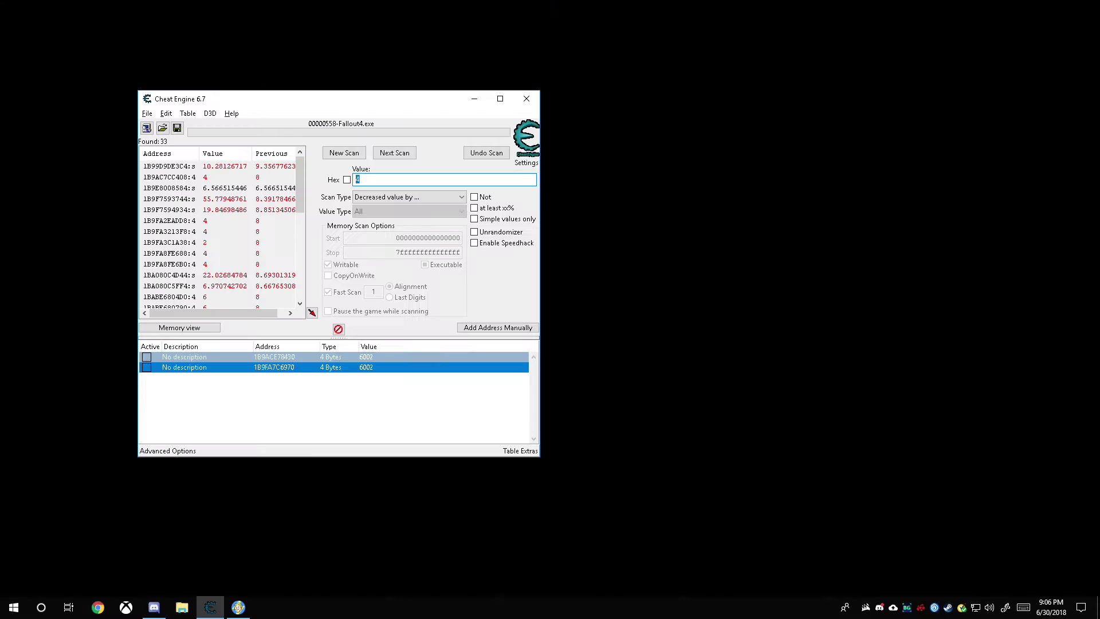
pyautogui.click(395, 153)
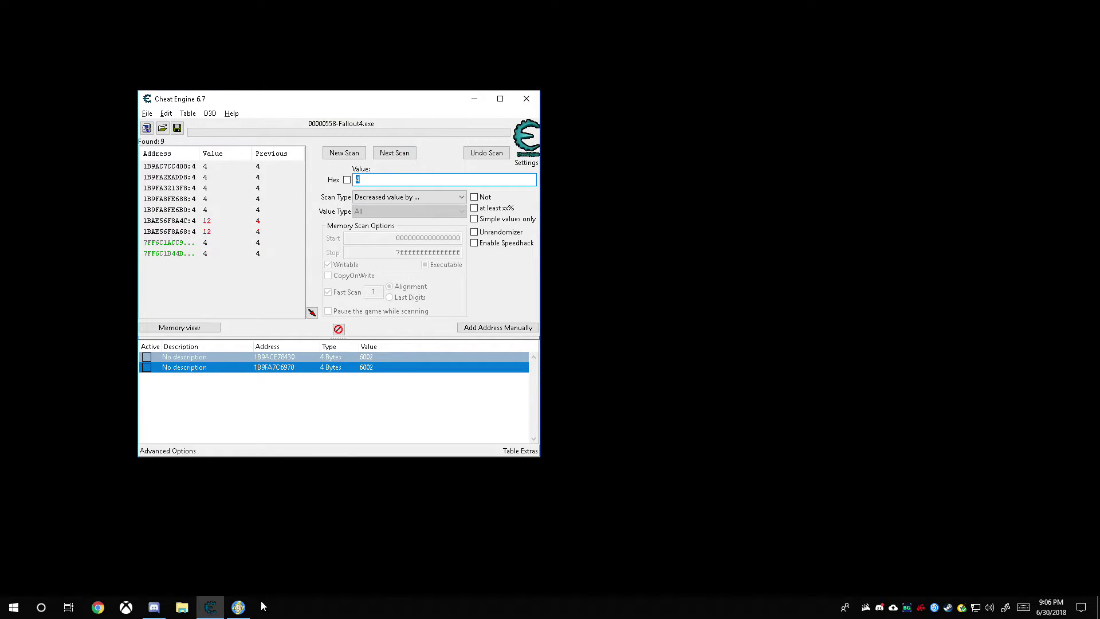
# Return to Fallout 4, resume the game and reload the pistol.
pyautogui.moveTo(239, 614)
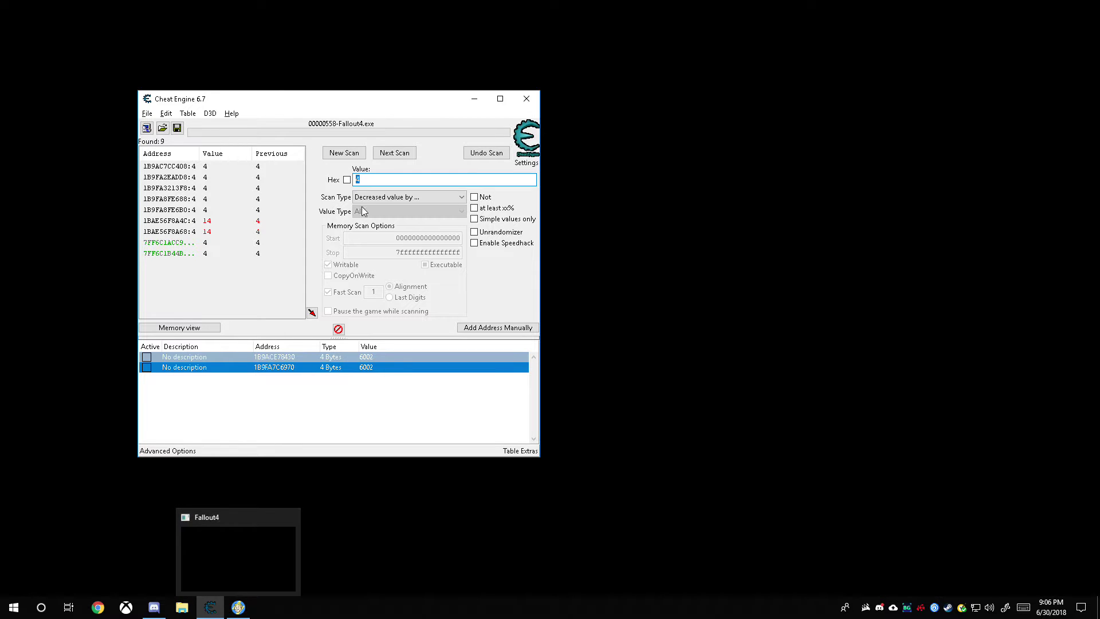
pyautogui.click(239, 612)
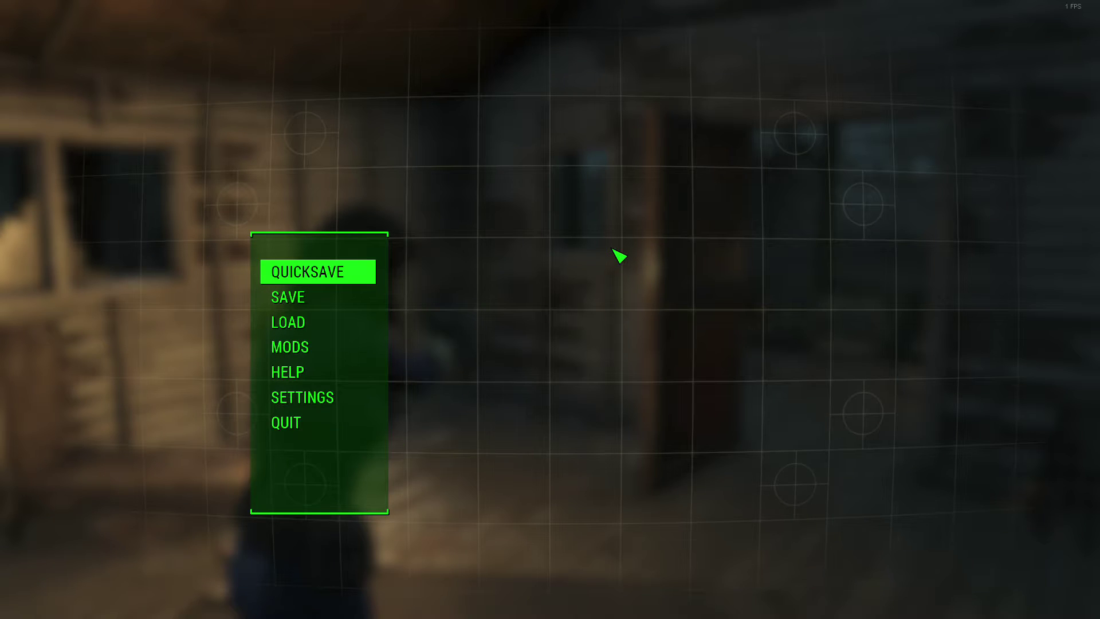
pyautogui.press('Escape')
pyautogui.press('r')
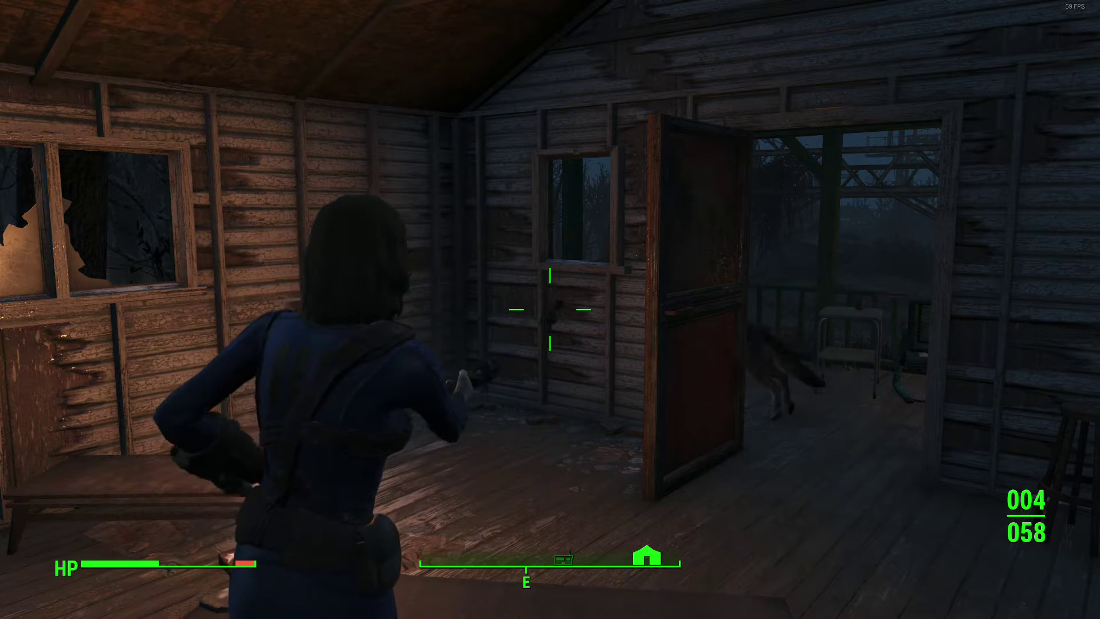
# Switch to Cheat Engine and add the five scan results with value 12 to the address list.
pyautogui.hotkey('alt', 'Tab')
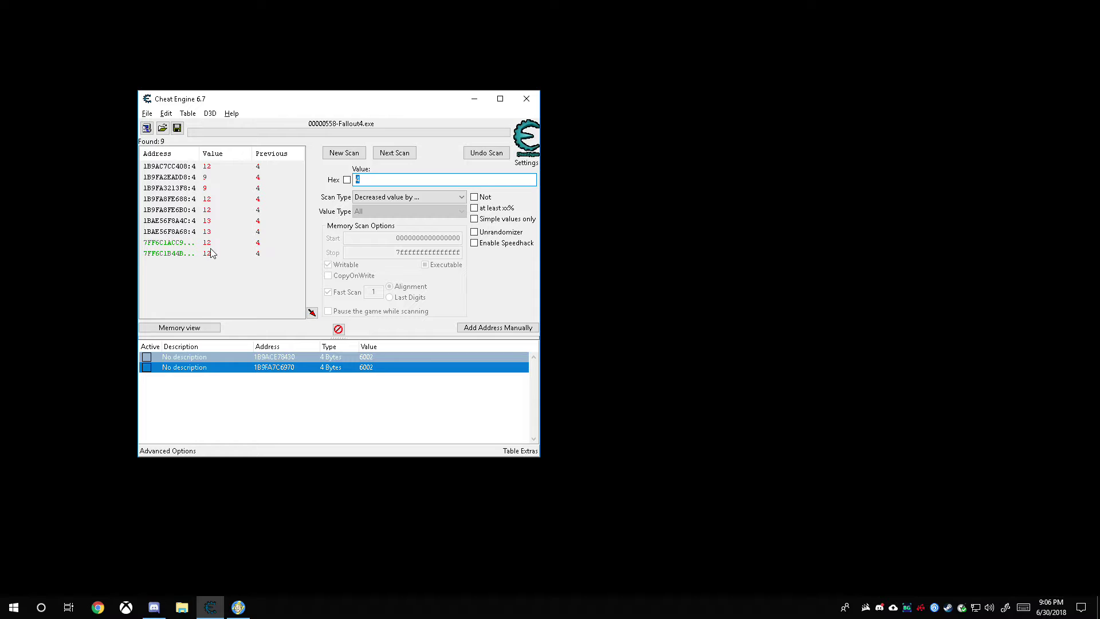
pyautogui.moveTo(217, 197); pyautogui.dragTo(216, 210)
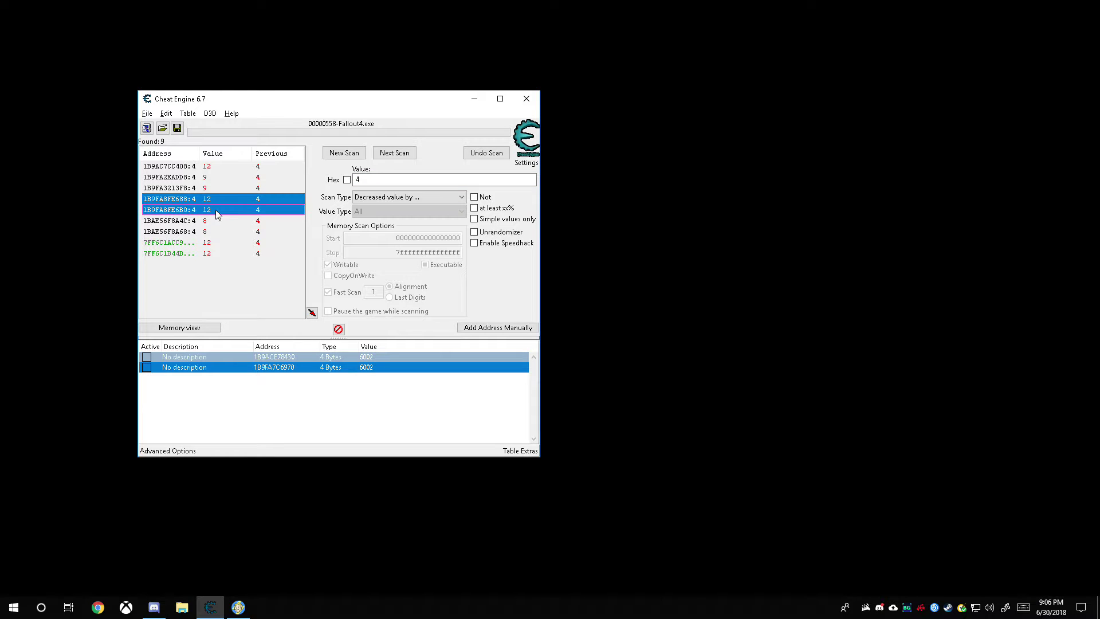
pyautogui.keyDown('ctrl'); pyautogui.click(216, 243); pyautogui.keyUp('ctrl')
pyautogui.keyDown('ctrl'); pyautogui.click(217, 253); pyautogui.keyUp('ctrl')
pyautogui.keyDown('ctrl'); pyautogui.click(228, 166); pyautogui.keyUp('ctrl')
pyautogui.rightClick(228, 167)
pyautogui.click(245, 176)
pyautogui.click(364, 431)
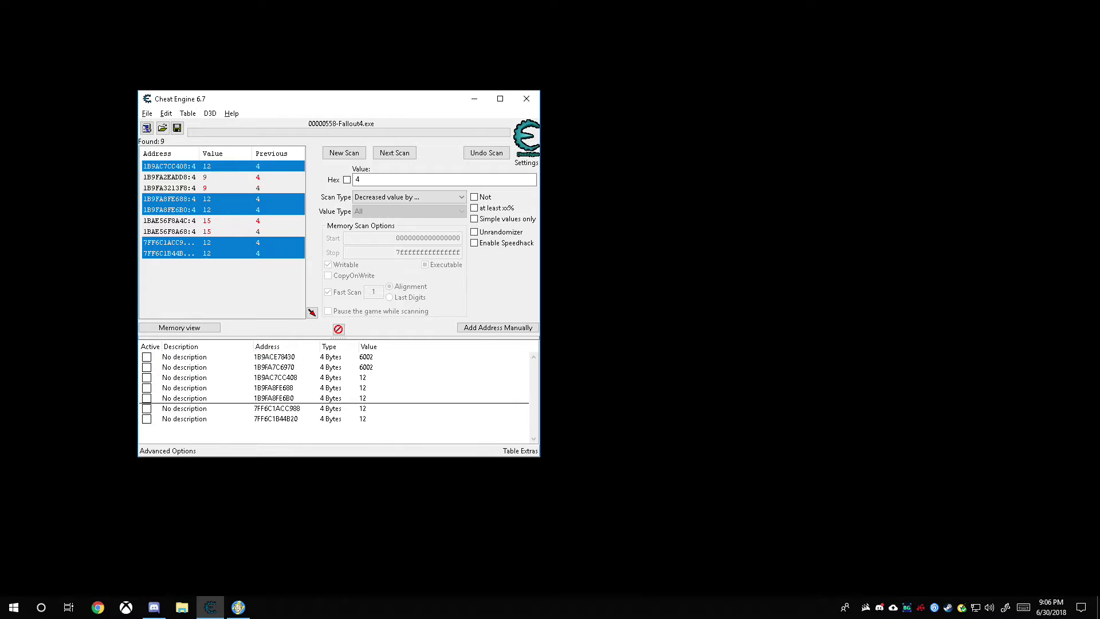
# Freeze the five newly added addresses in the address list so their value stays at 12.
pyautogui.click(376, 378)
pyautogui.moveTo(378, 395); pyautogui.dragTo(376, 419)
pyautogui.click(147, 378)
pyautogui.click(146, 388)
pyautogui.click(146, 398)
pyautogui.click(147, 409)
pyautogui.click(146, 419)
pyautogui.rightClick(174, 408)
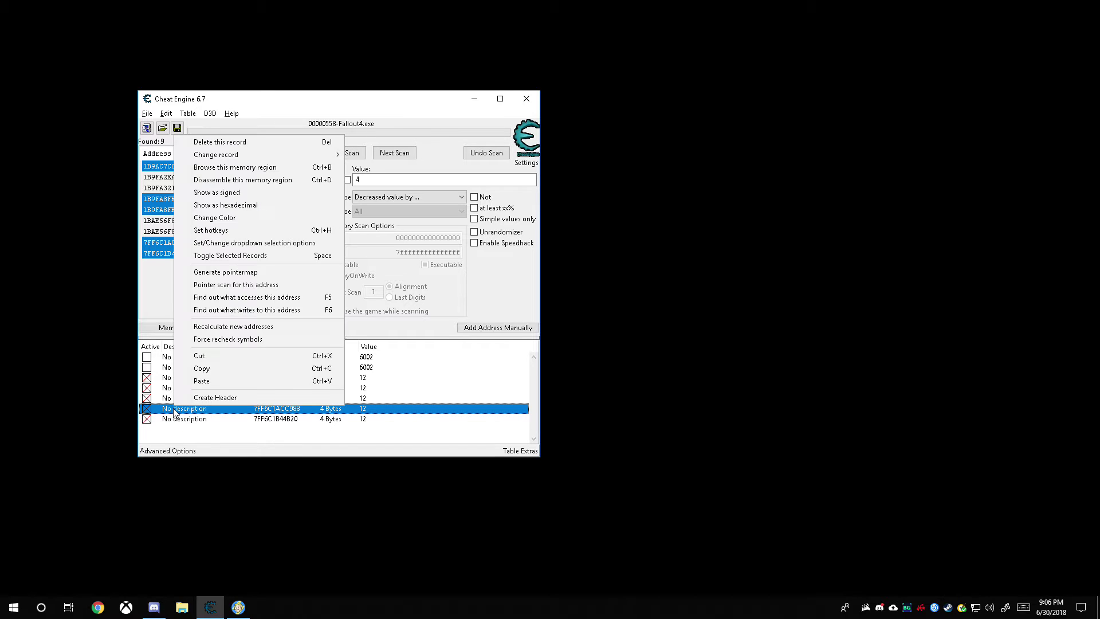
pyautogui.click(208, 445)
# Return to Fallout 4, resume the game and fire the pistol repeatedly inside the house to test the frozen ammo.
pyautogui.click(238, 606)
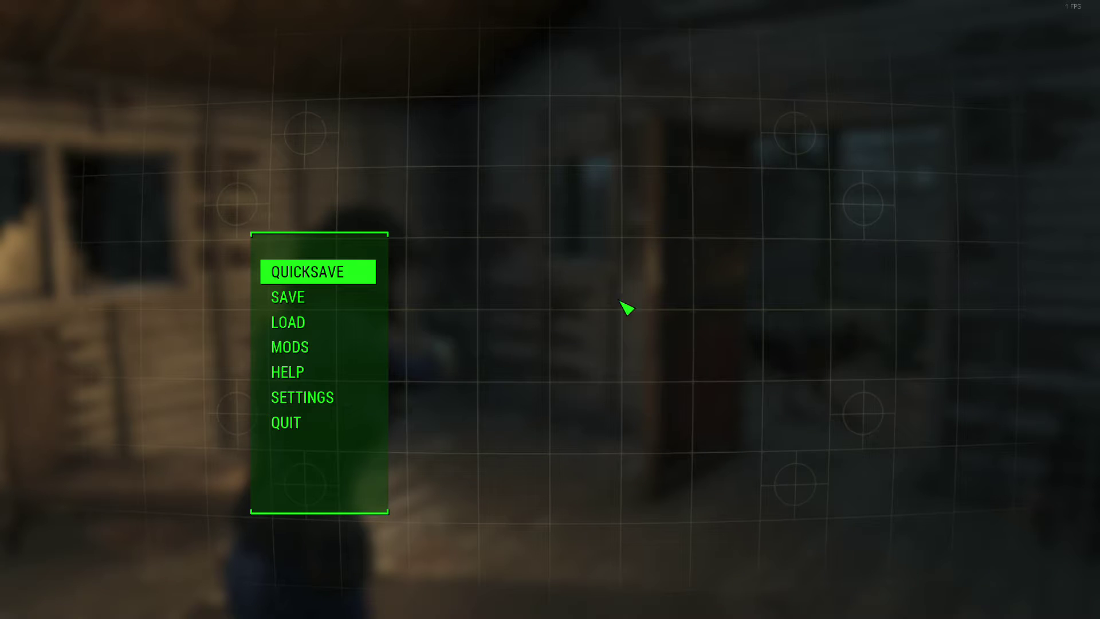
pyautogui.press('Escape')
pyautogui.click(550, 309)
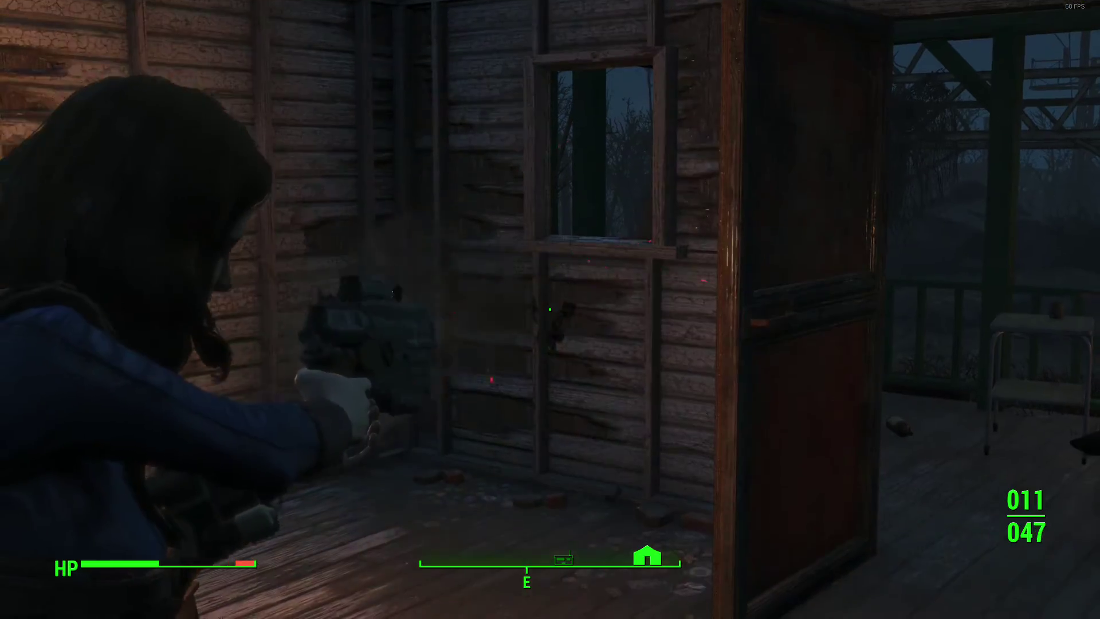
pyautogui.click(550, 309)
pyautogui.click(550, 310)
pyautogui.click(549, 310)
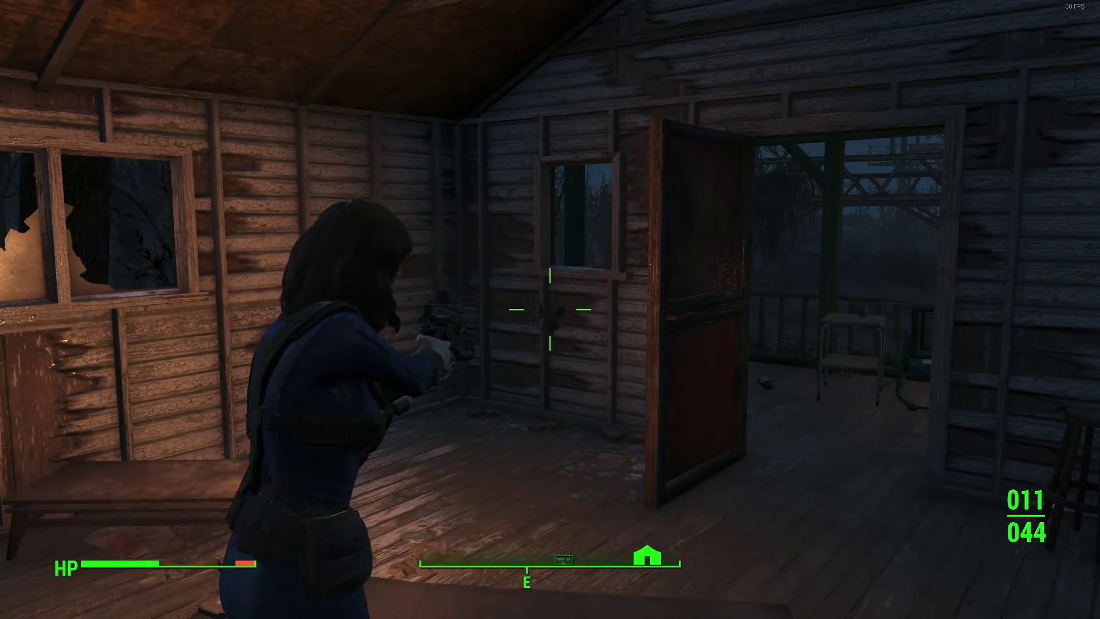
pyautogui.click(550, 309)
pyautogui.click(550, 309)
pyautogui.click(550, 309)
pyautogui.click(550, 309)
pyautogui.click(550, 309)
pyautogui.click(550, 309)
pyautogui.click(550, 310)
pyautogui.click(549, 309)
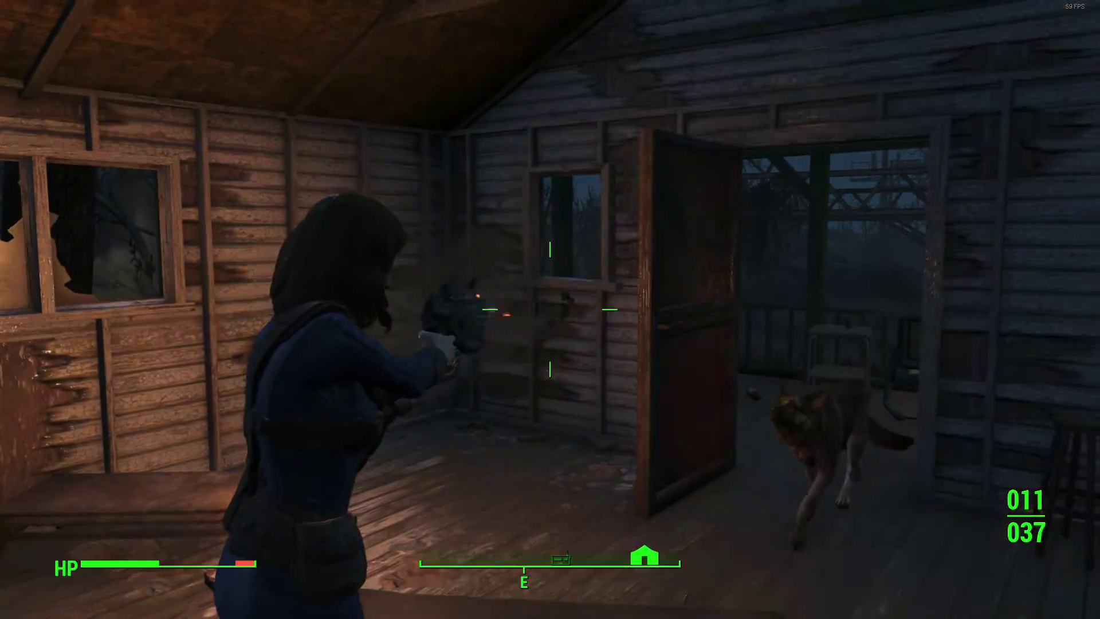
pyautogui.click(550, 309)
pyautogui.click(550, 310)
pyautogui.click(550, 310)
pyautogui.click(550, 309)
pyautogui.click(550, 310)
pyautogui.click(550, 309)
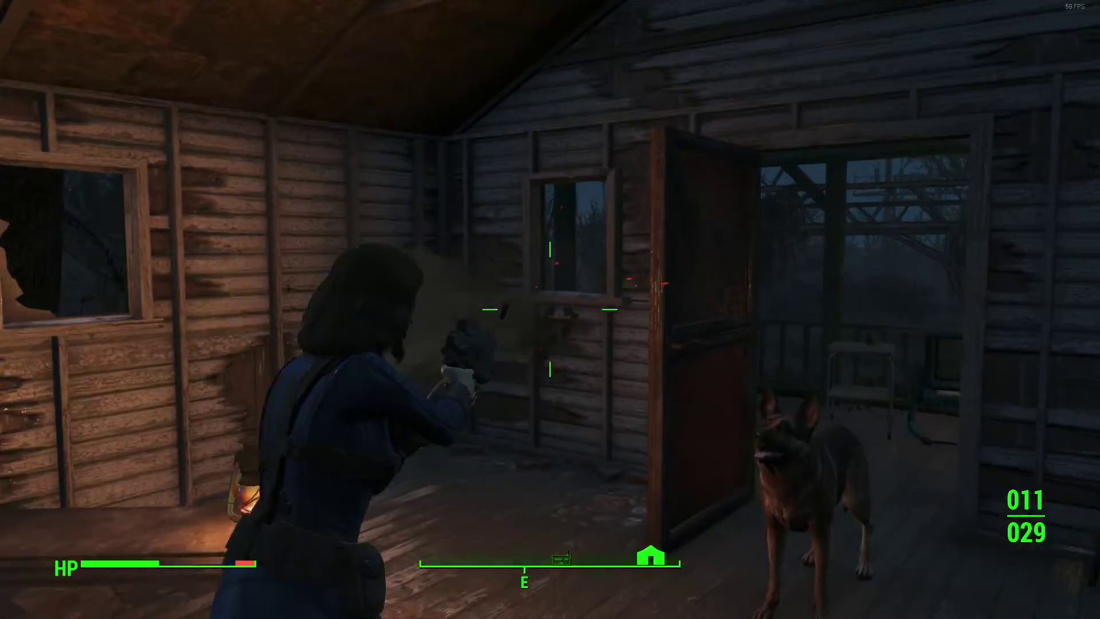
pyautogui.click(550, 309)
pyautogui.click(549, 310)
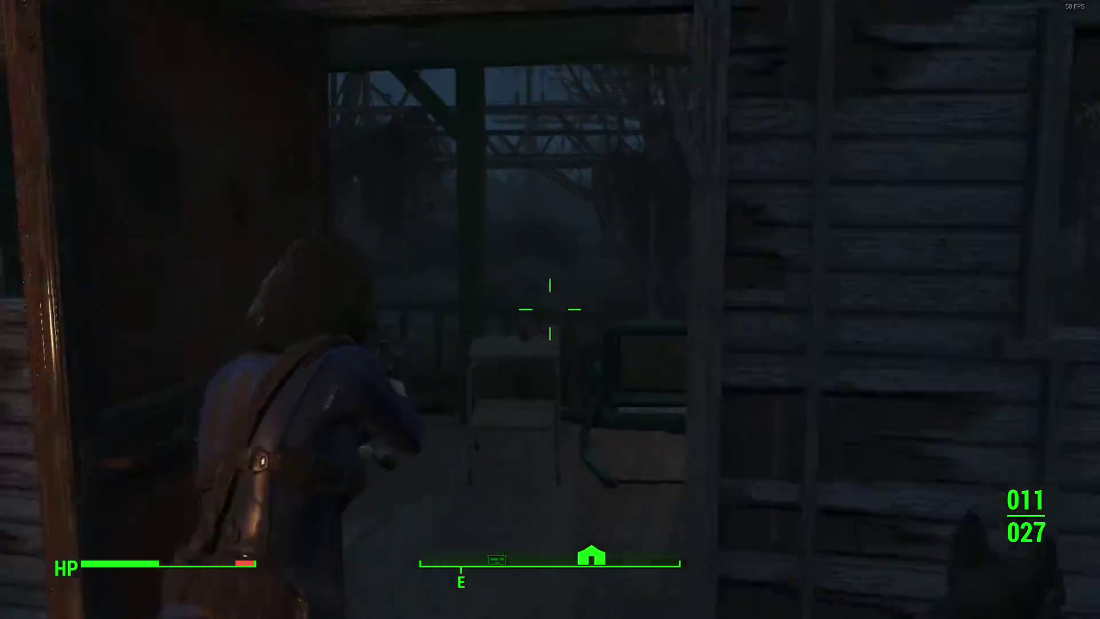
# Move out onto the porch and keep firing the pistol to use up the remaining reserve ammo.
pyautogui.click(550, 309)
pyautogui.click(550, 310)
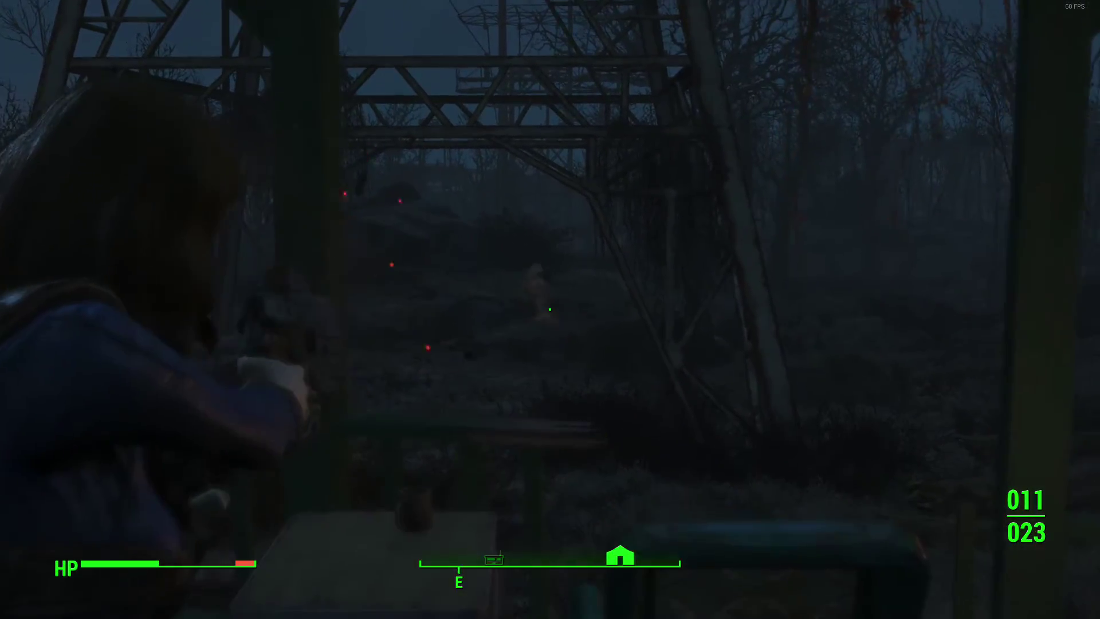
pyautogui.click(550, 309)
pyautogui.click(550, 309)
pyautogui.click(550, 309)
pyautogui.click(549, 309)
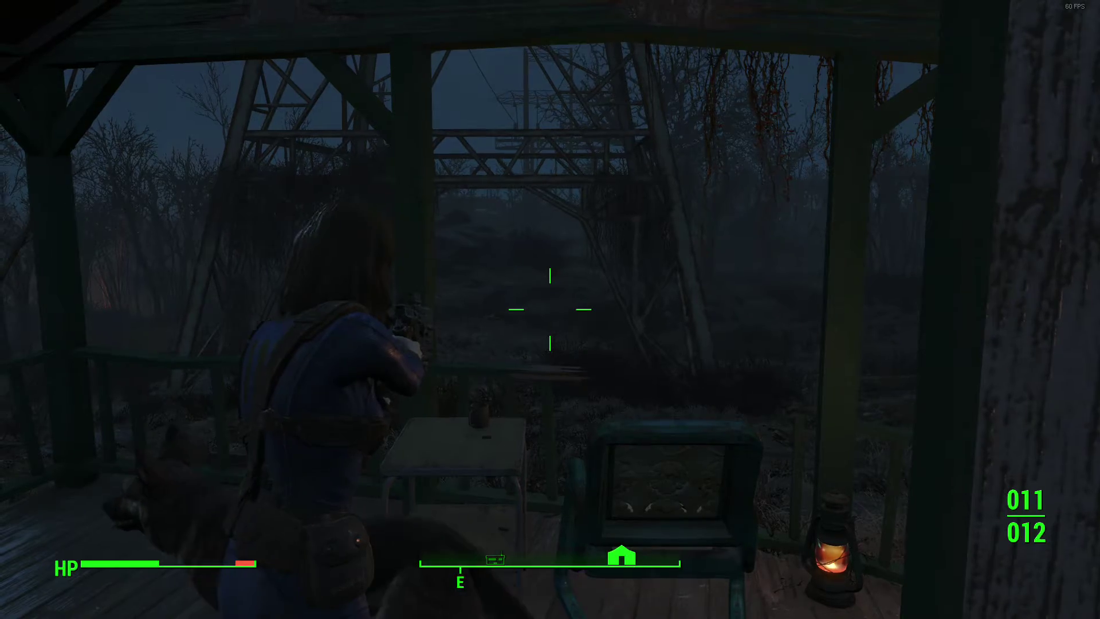
pyautogui.click(550, 309)
pyautogui.click(549, 309)
pyautogui.click(550, 309)
pyautogui.click(550, 309)
pyautogui.click(550, 309)
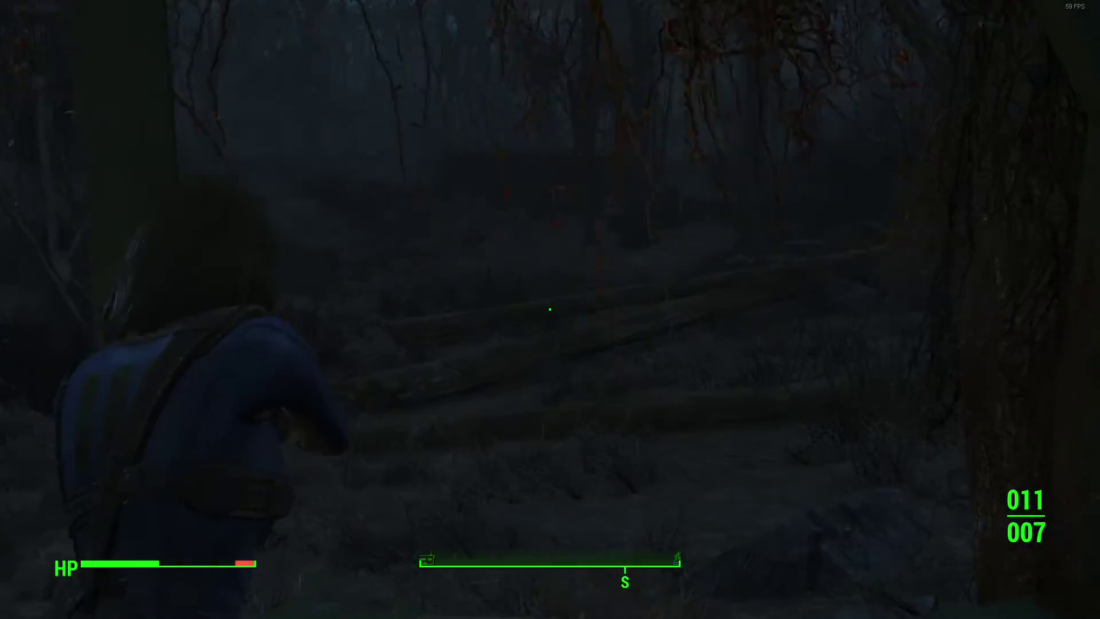
pyautogui.click(550, 309)
pyautogui.click(549, 310)
pyautogui.click(549, 309)
pyautogui.click(550, 310)
pyautogui.click(550, 309)
pyautogui.click(550, 309)
pyautogui.click(550, 309)
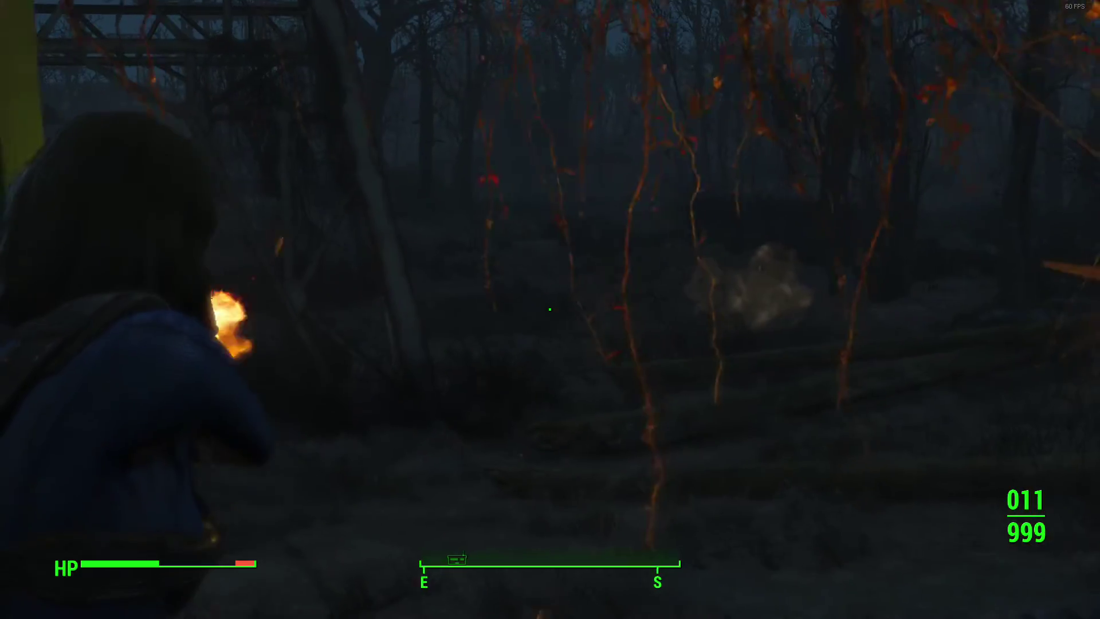
pyautogui.click(550, 310)
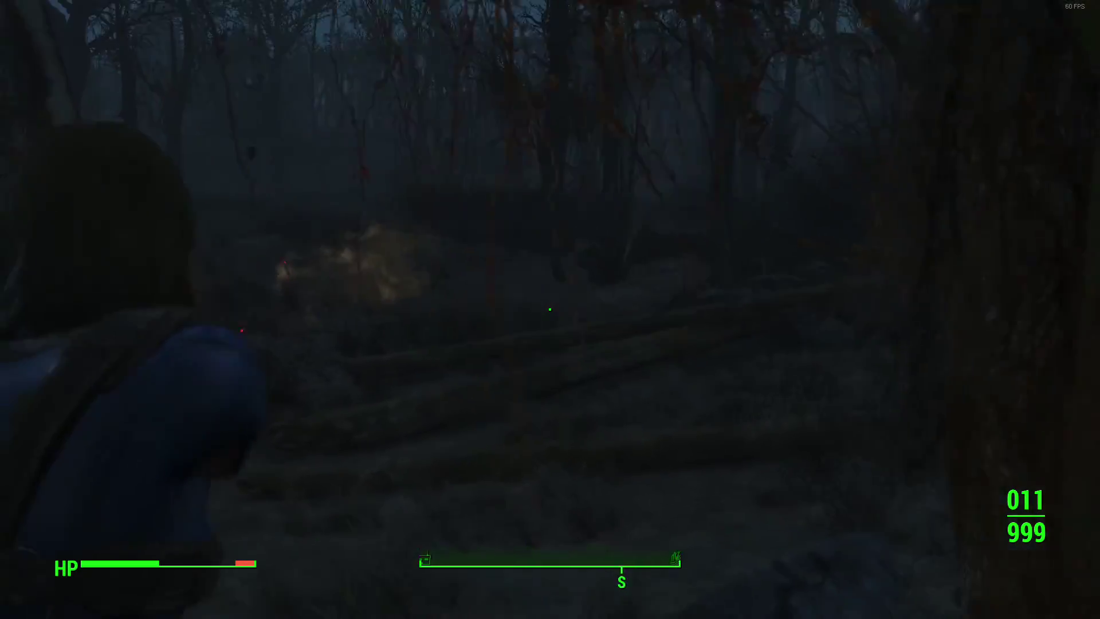
pyautogui.click(550, 310)
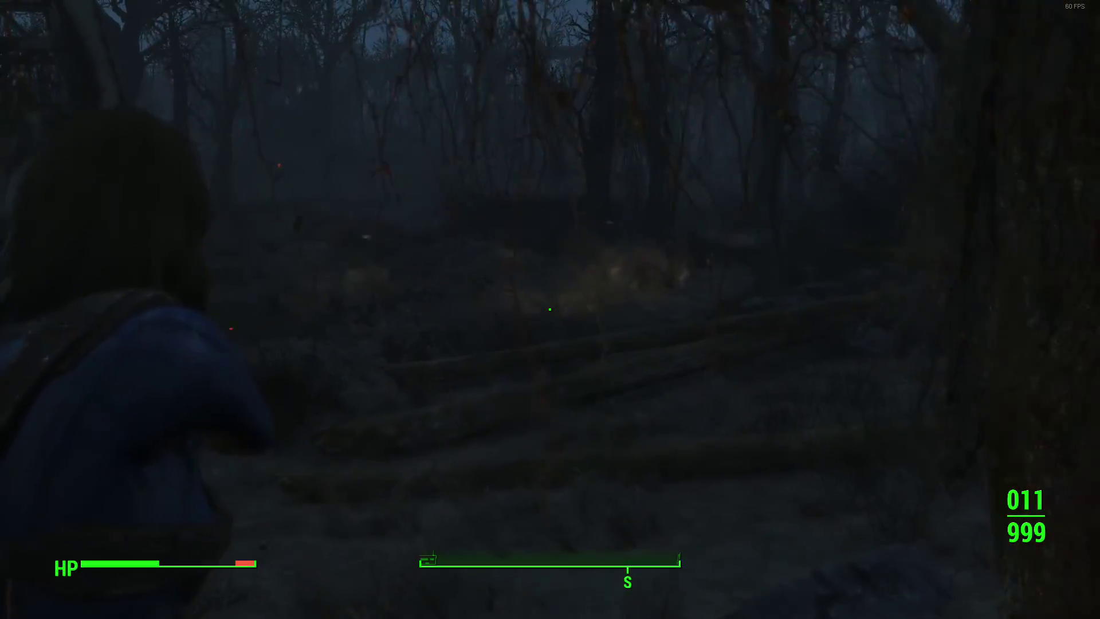
# Check the pistol and the ammo category in the Pip-Boy inventory, and put the Pip-Boy away.
pyautogui.press('Tab')
pyautogui.press('Tab')
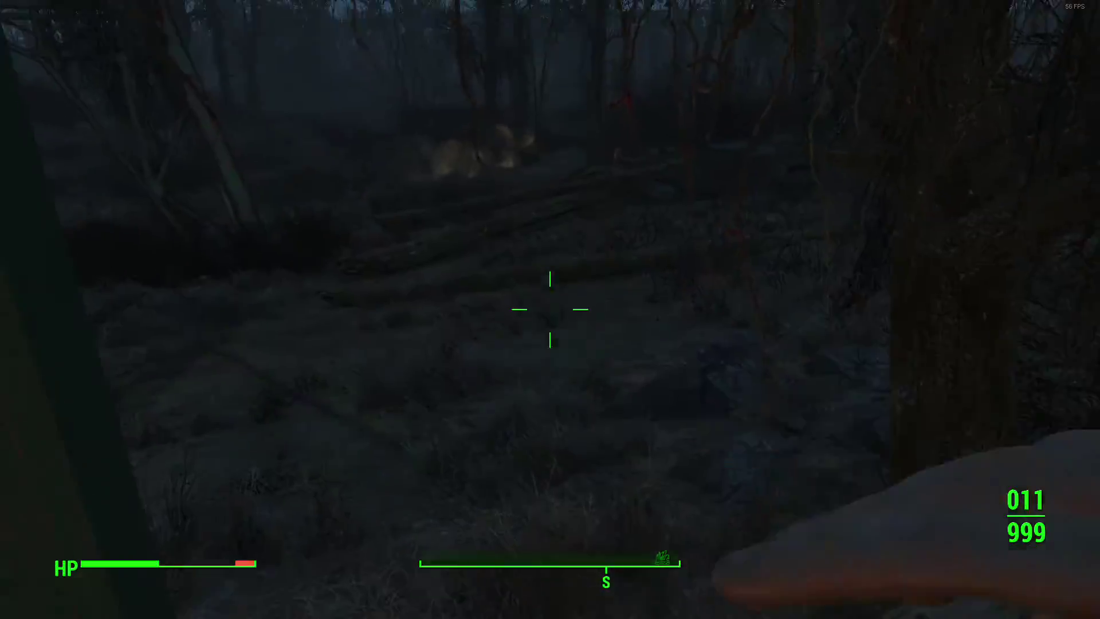
pyautogui.press('Tab')
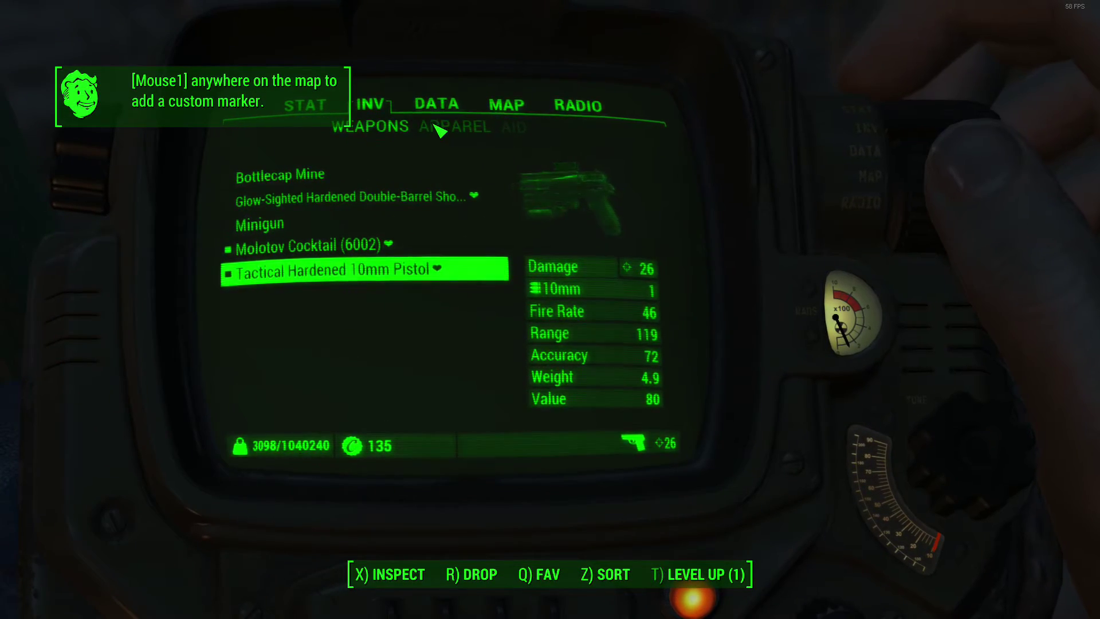
pyautogui.click(440, 132)
pyautogui.click(432, 135)
pyautogui.click(427, 140)
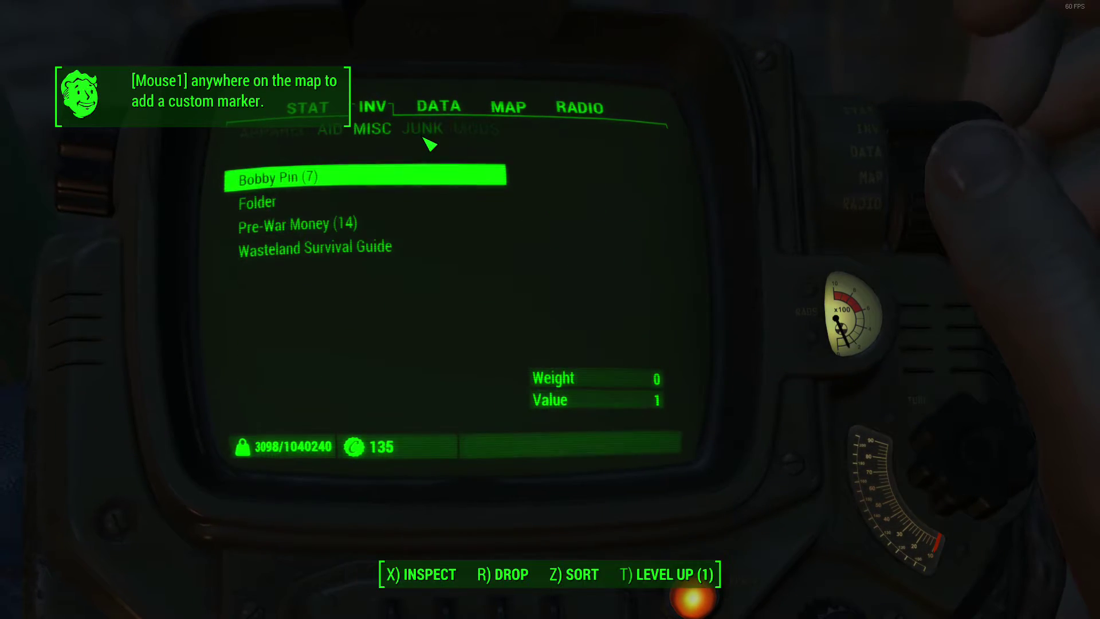
pyautogui.click(426, 140)
pyautogui.click(431, 138)
pyautogui.click(433, 140)
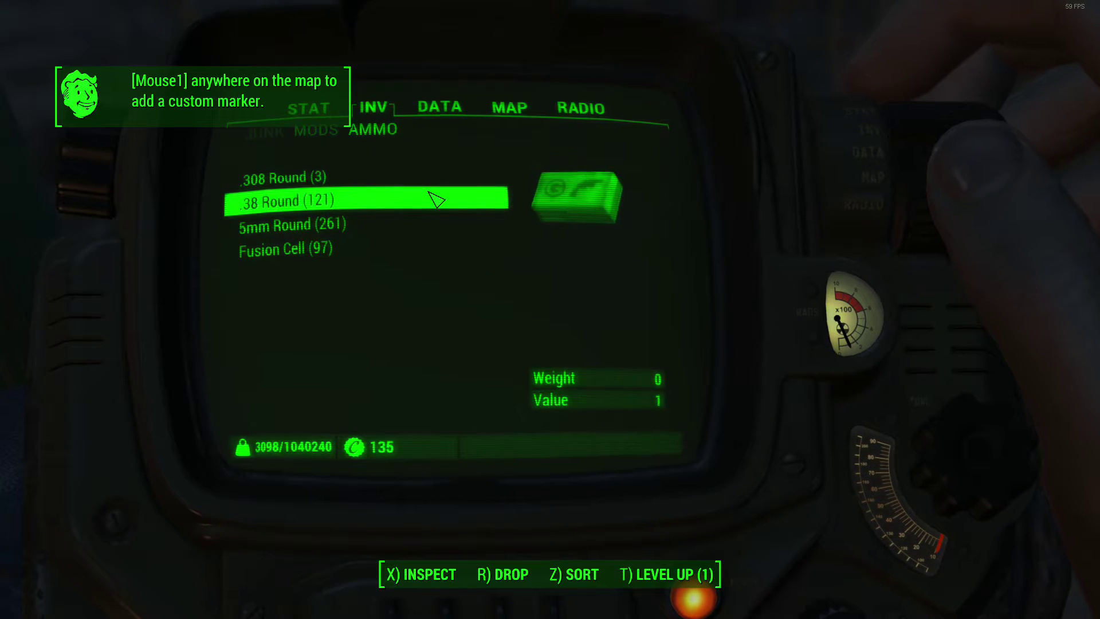
pyautogui.press('Escape')
pyautogui.press('Escape')
pyautogui.press('Tab')
# Aim the pistol from the porch and fire more shots into the woods.
pyautogui.rightClick(550, 309)
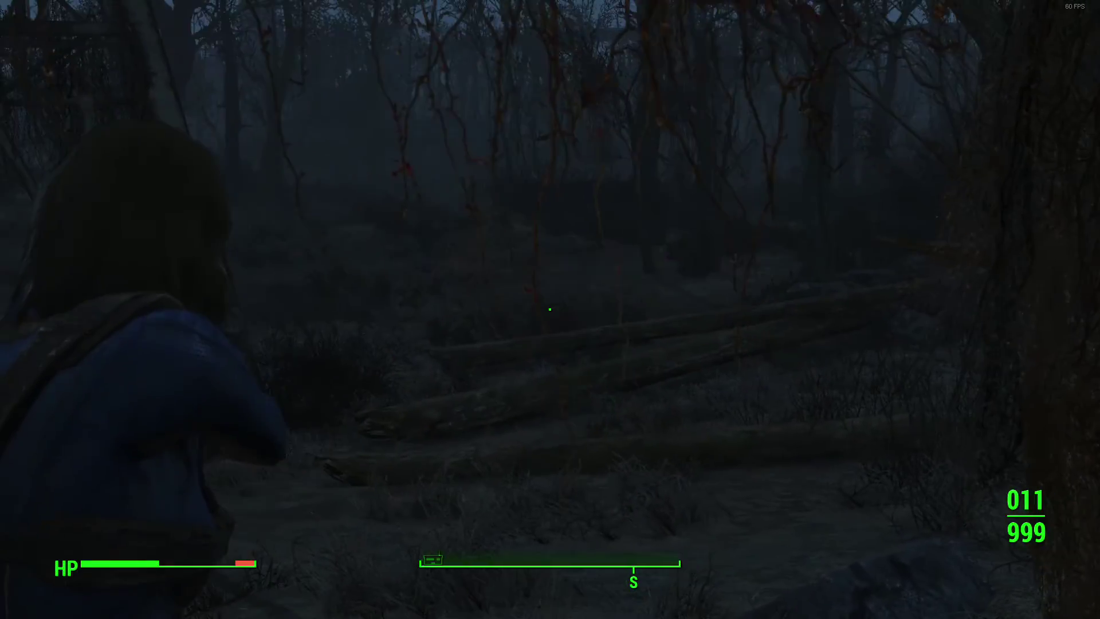
pyautogui.click(550, 309)
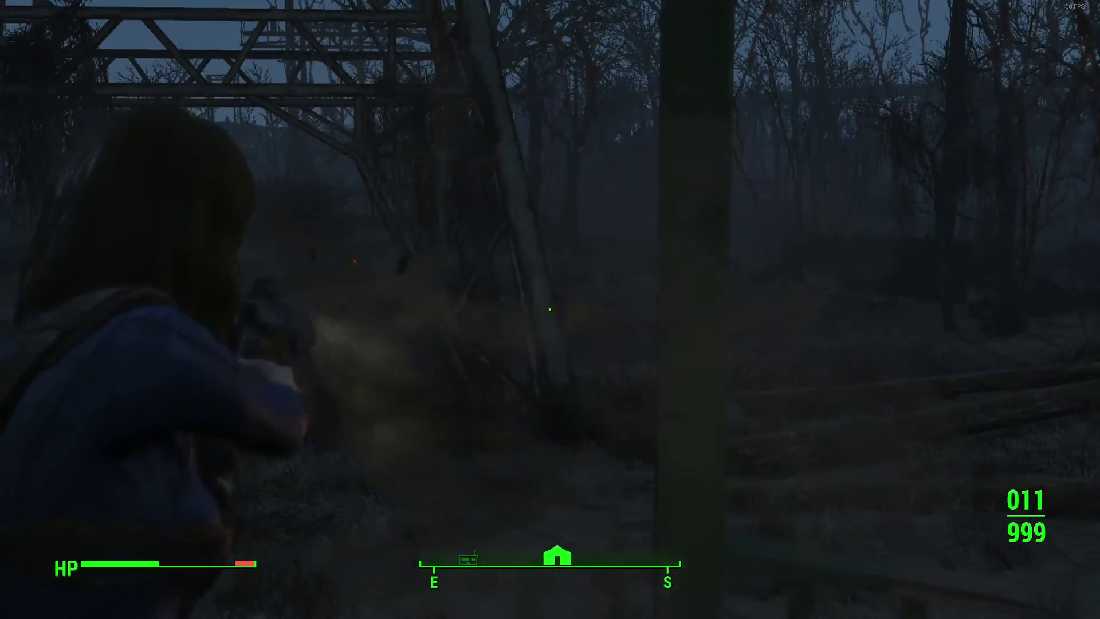
pyautogui.click(550, 310)
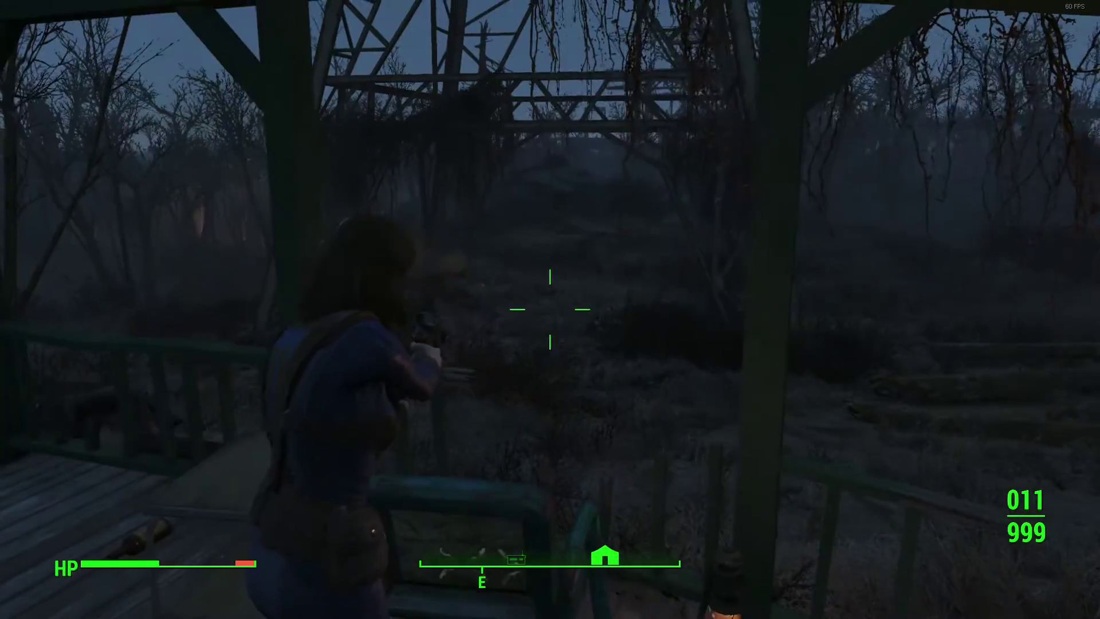
# Review the character status and the aid and weapon inventories in the Pip-Boy, and close it.
pyautogui.press('Tab')
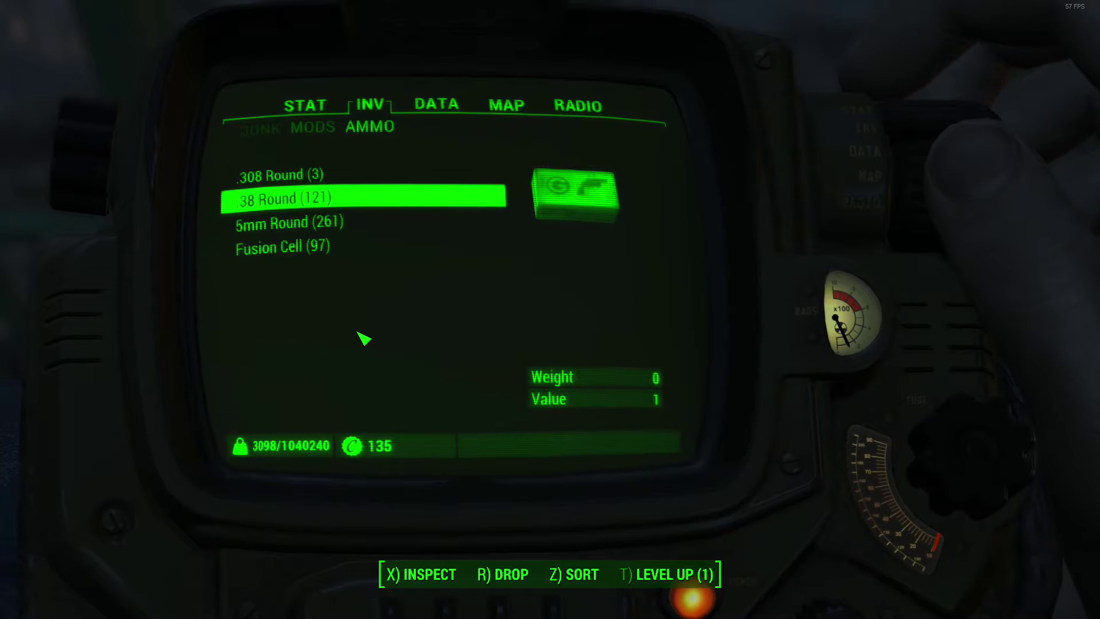
pyautogui.click(305, 110)
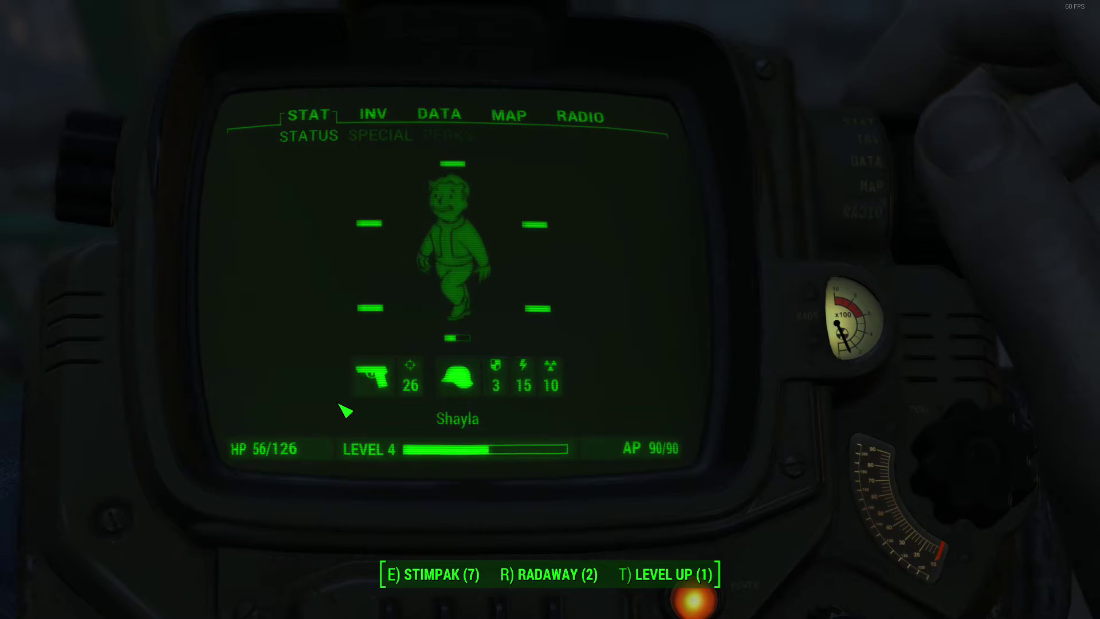
pyautogui.click(381, 108)
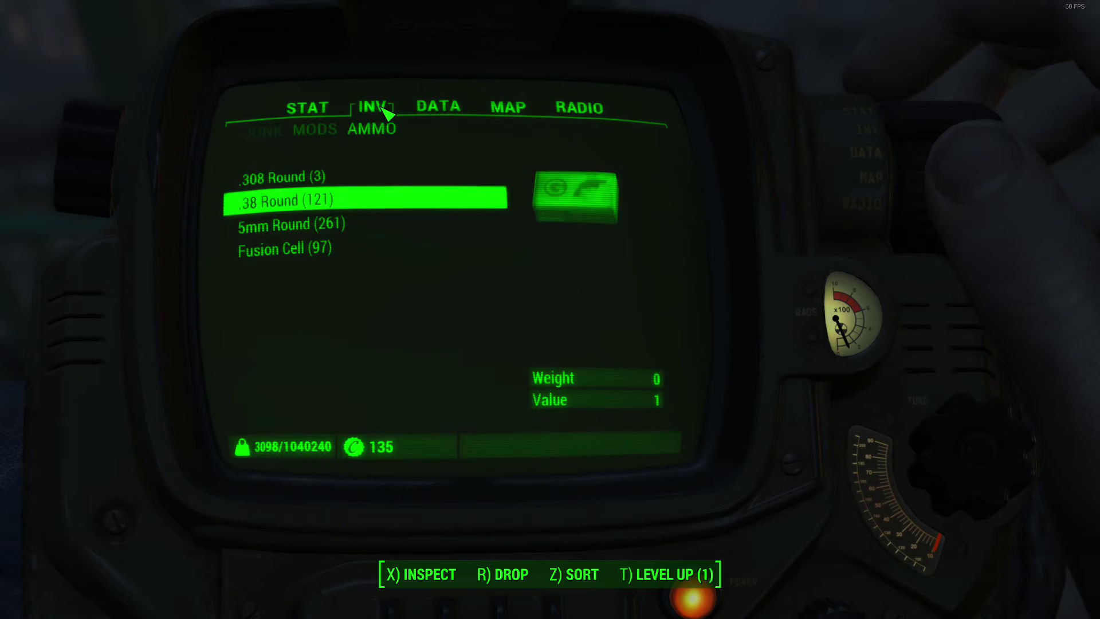
pyautogui.click(278, 140)
pyautogui.click(278, 140)
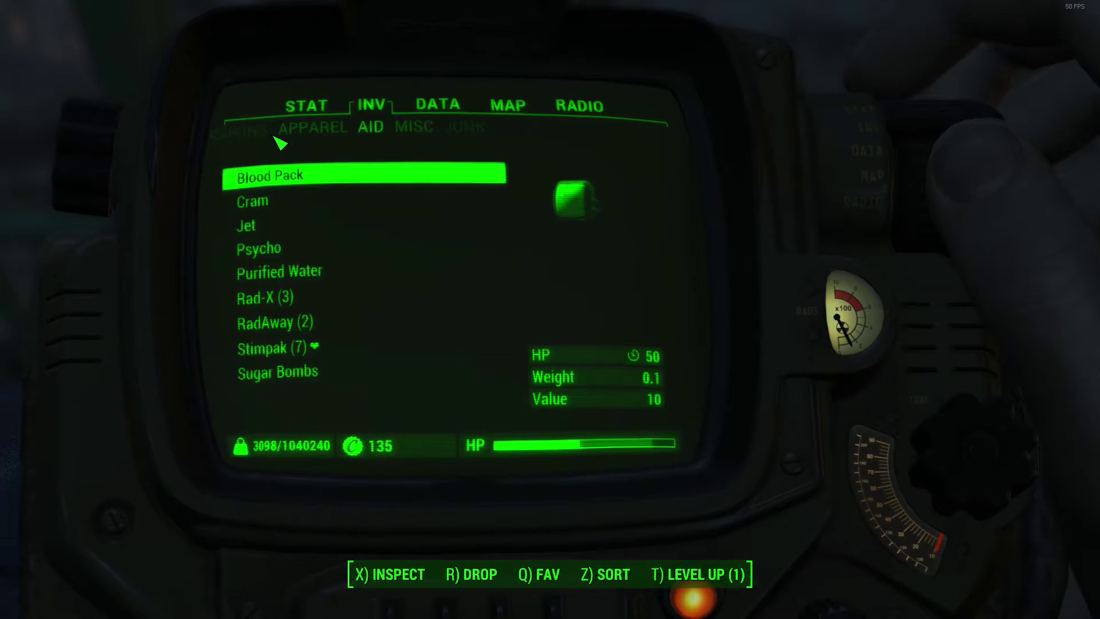
pyautogui.click(277, 140)
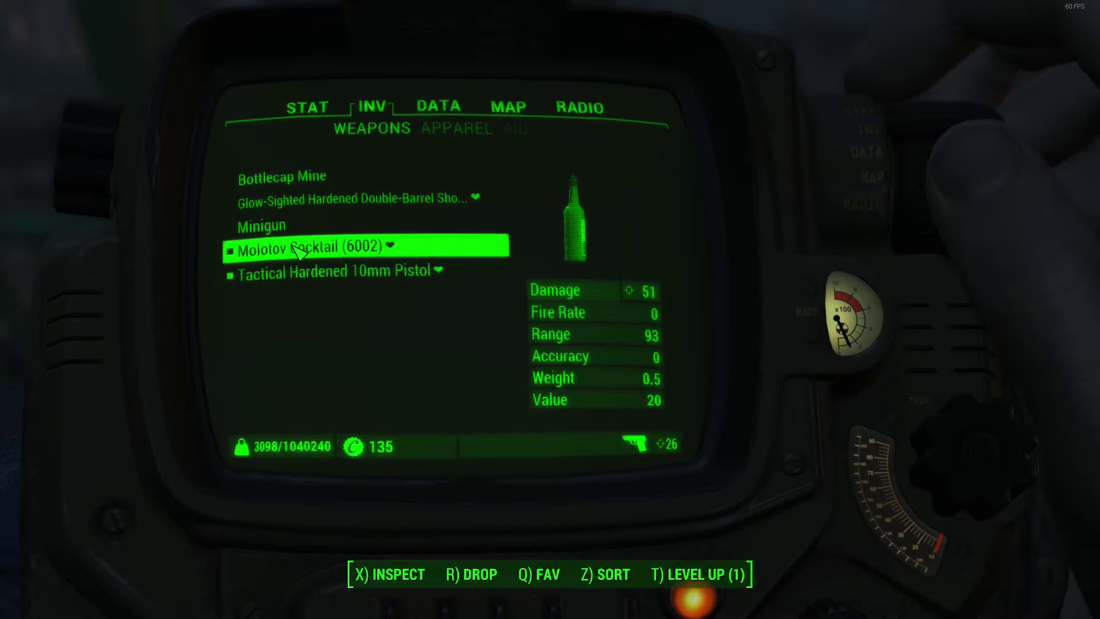
pyautogui.press('Escape')
pyautogui.press('Escape')
pyautogui.press('Tab')
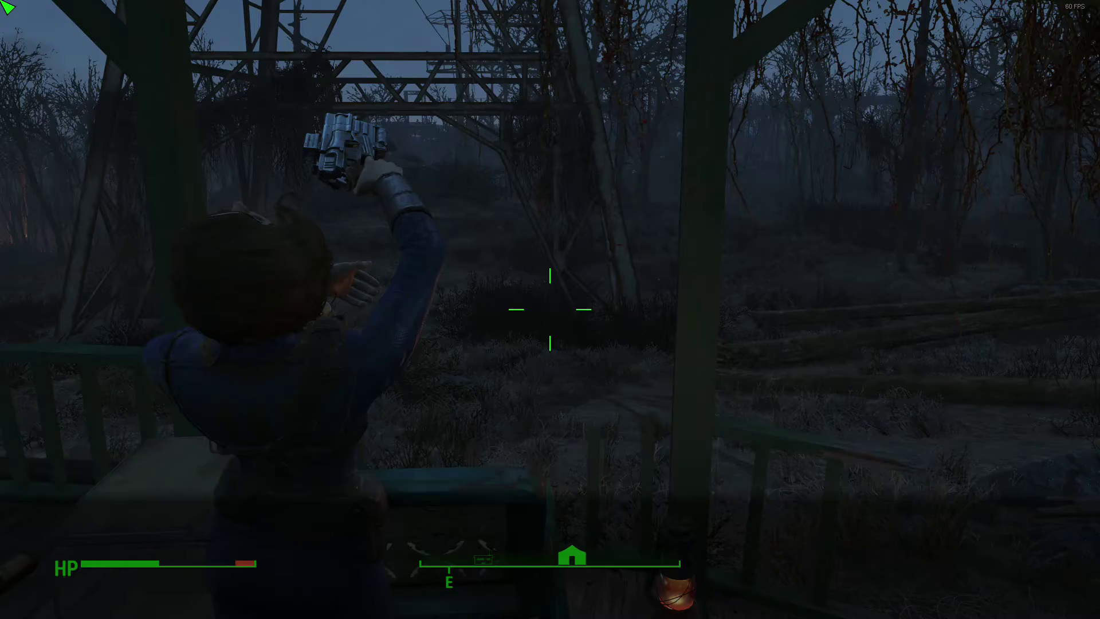
# Walk back into the house and try the console commands "godmode" and "godmode 1".
pyautogui.press('w')
pyautogui.press('w')
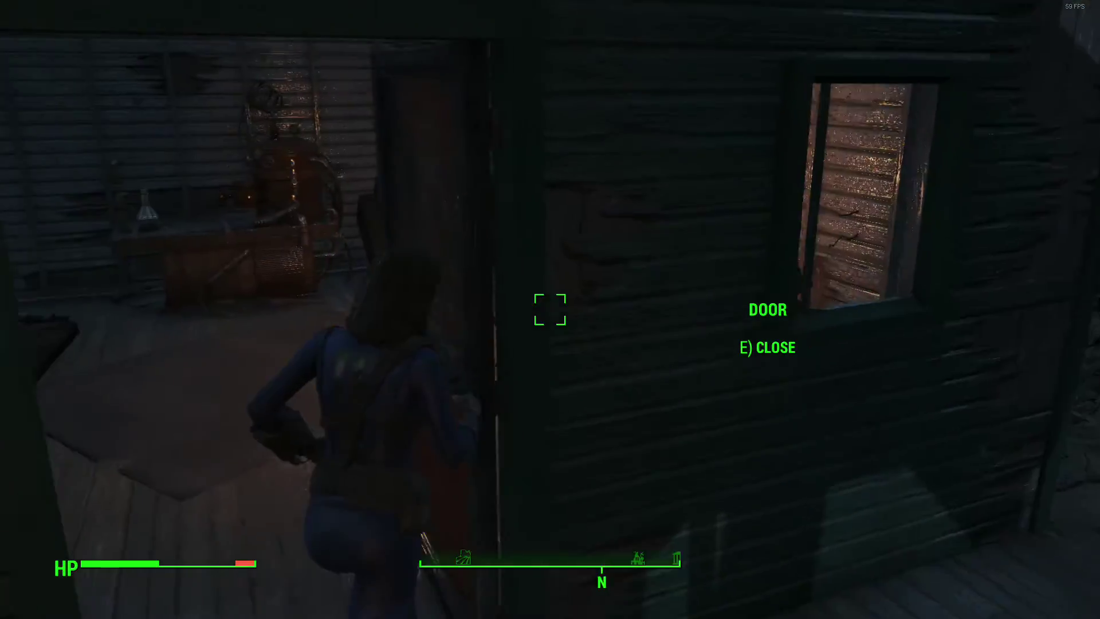
pyautogui.press('`')
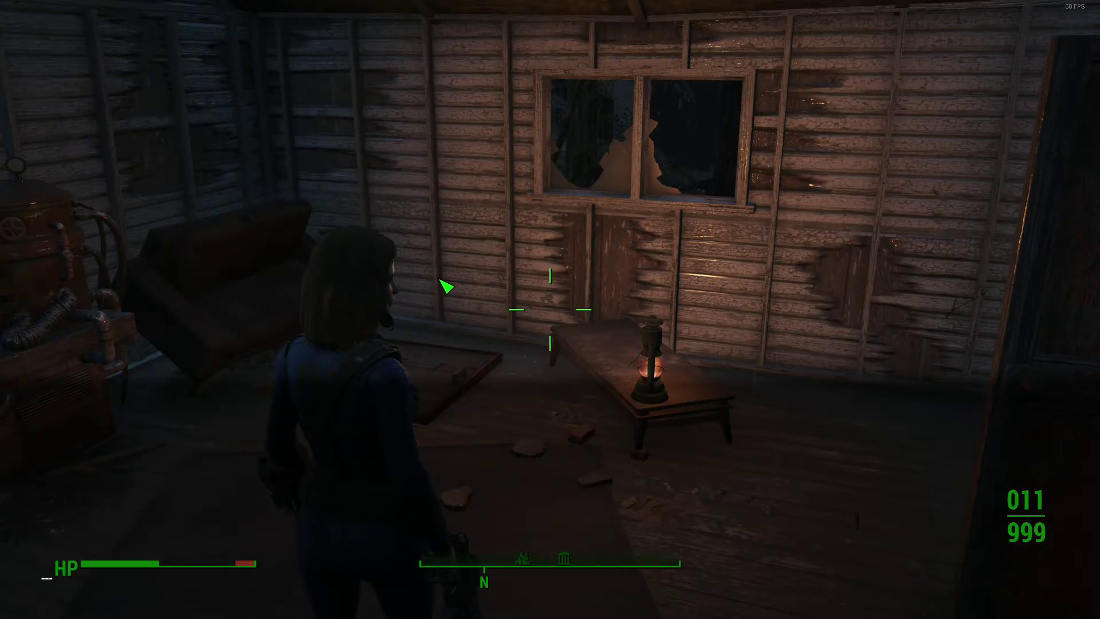
pyautogui.write('godmode')
pyautogui.press('Return')
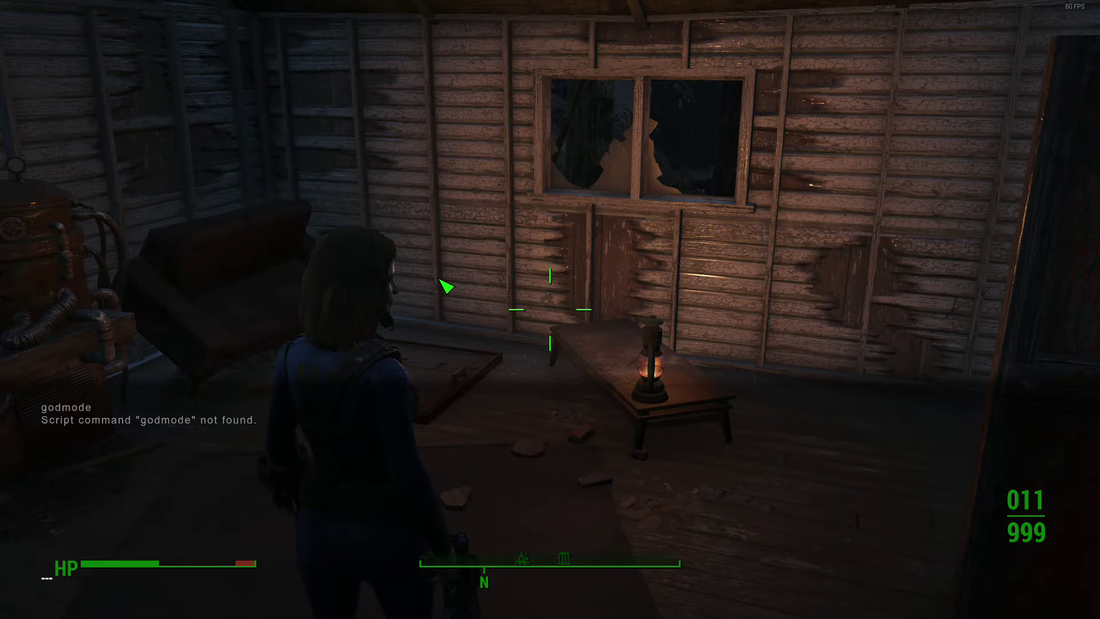
pyautogui.write('godmode 1')
pyautogui.press('Return')
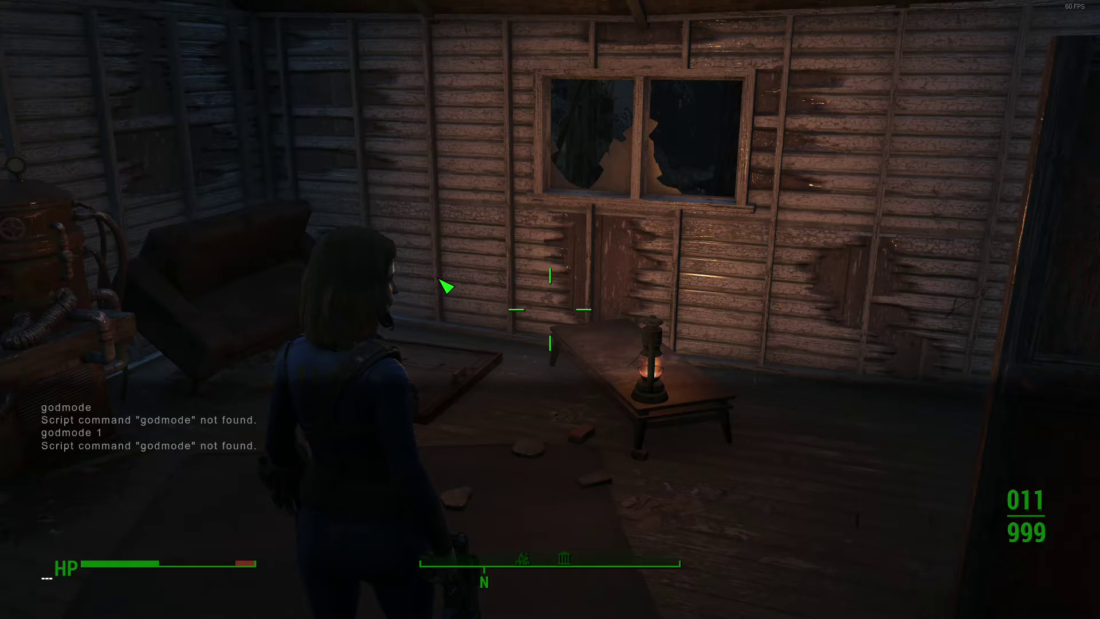
pyautogui.press('`')
# Walk out of the house to the edge of the porch facing the woods.
pyautogui.press('w')
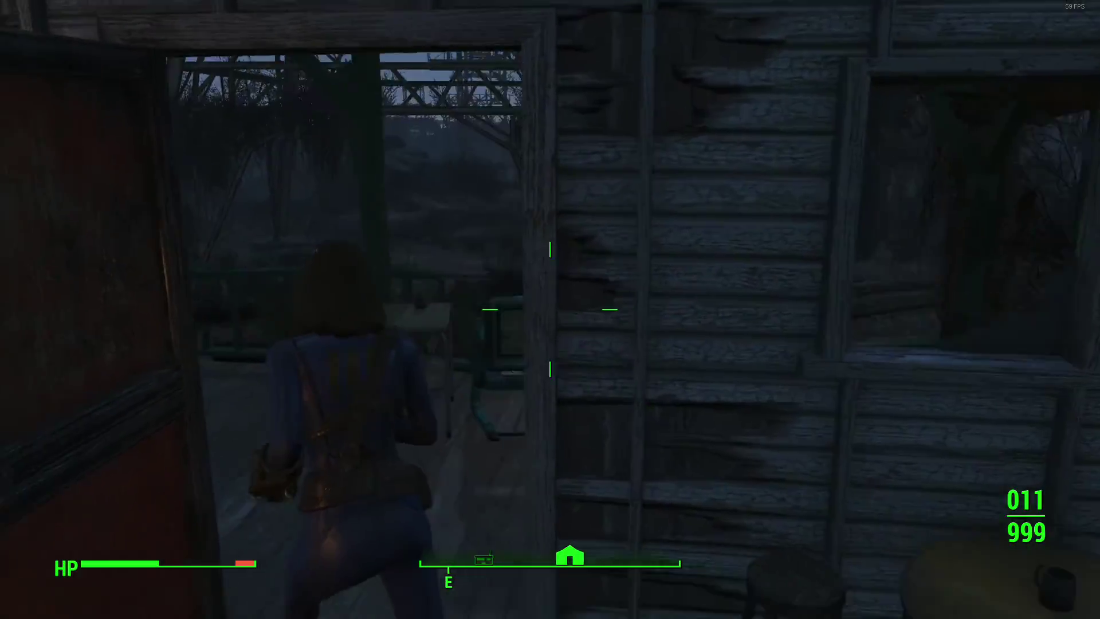
pyautogui.press('w')
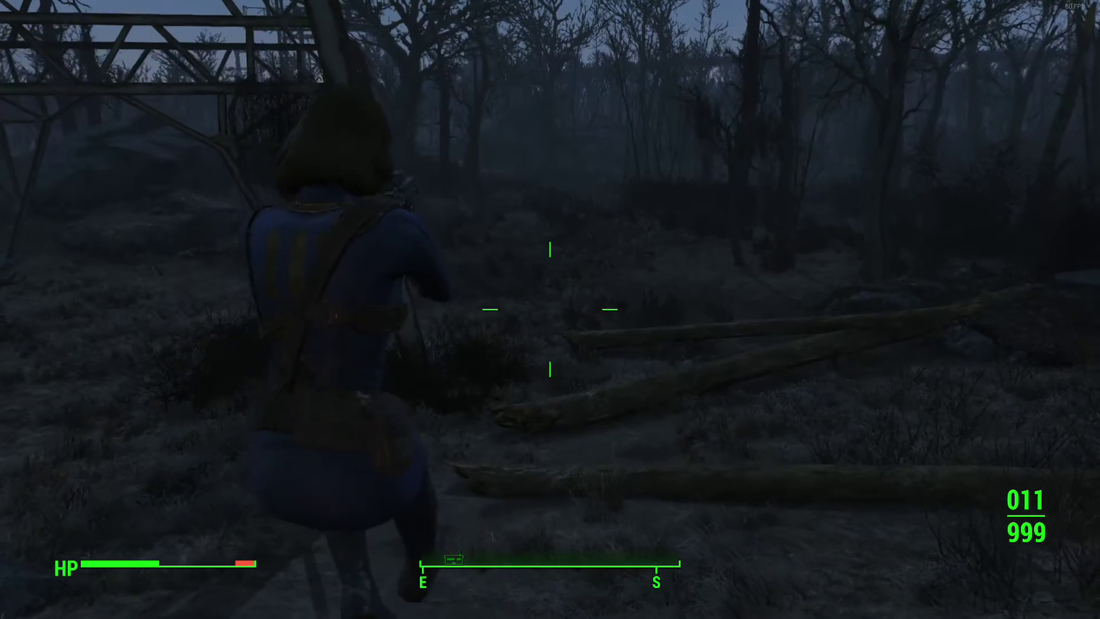
# Move through the woods near the pylon and fire the pistol in several directions to test the frozen ammo.
pyautogui.press('w')
pyautogui.click(550, 309)
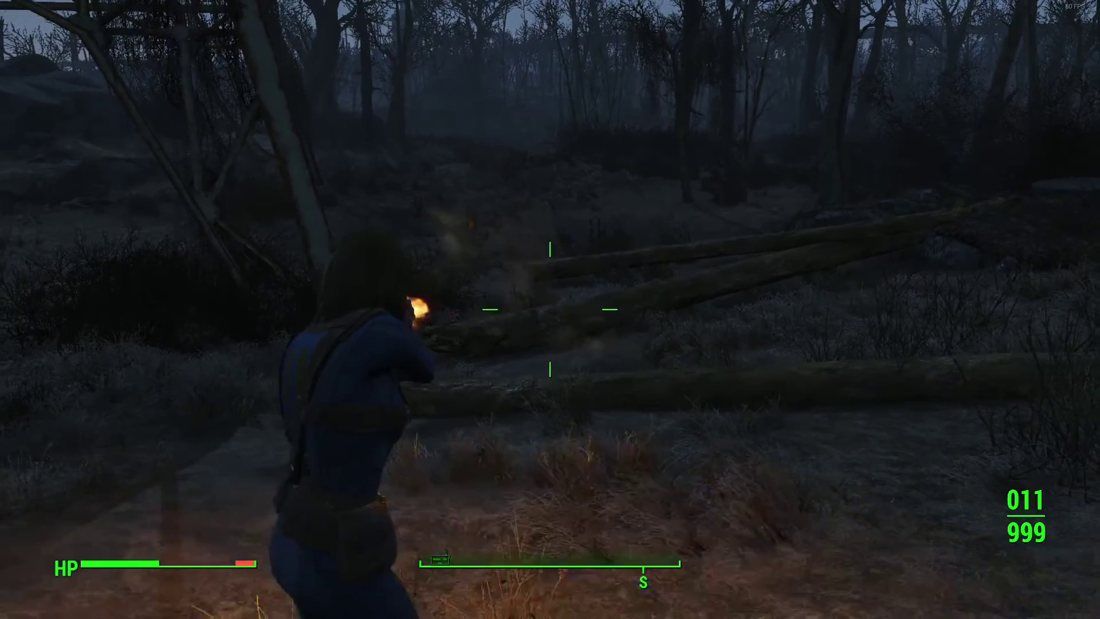
pyautogui.click(549, 309)
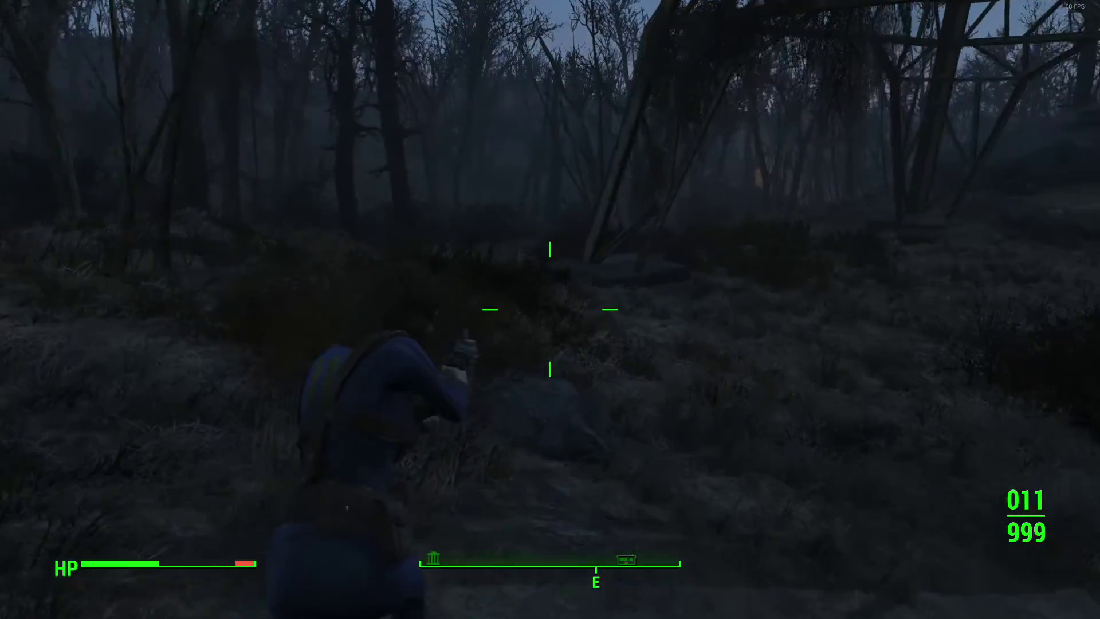
pyautogui.click(550, 309)
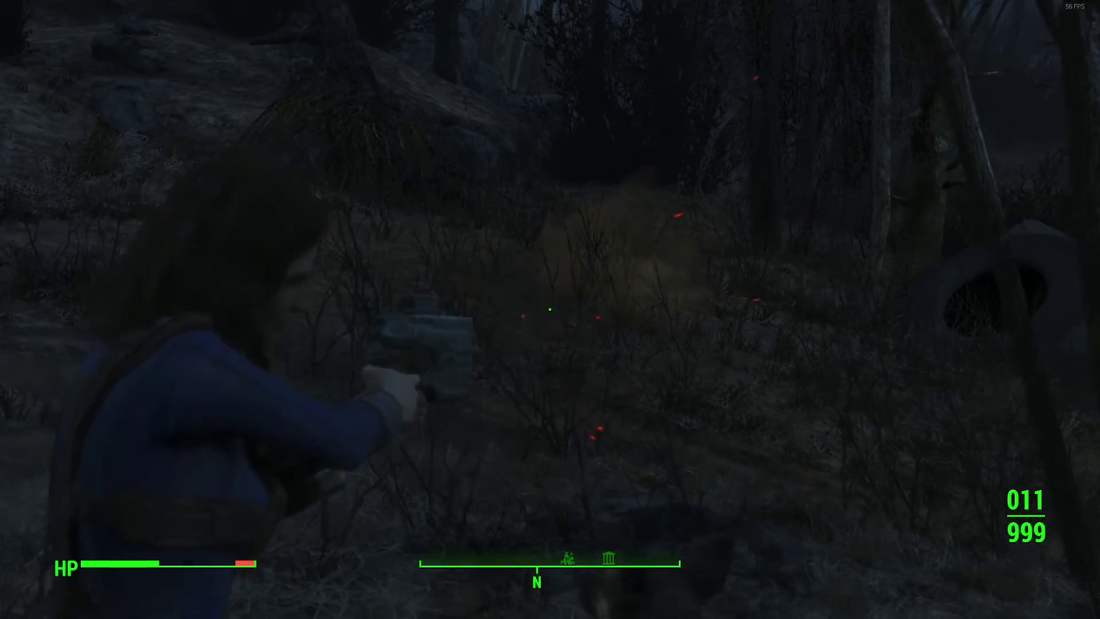
pyautogui.click(550, 309)
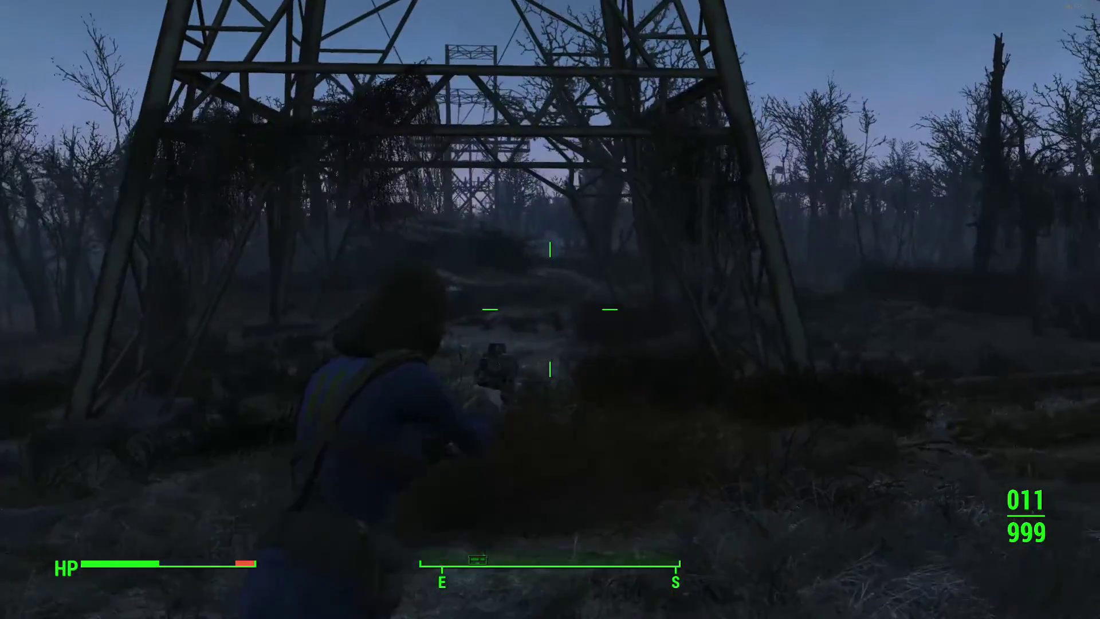
pyautogui.click(549, 309)
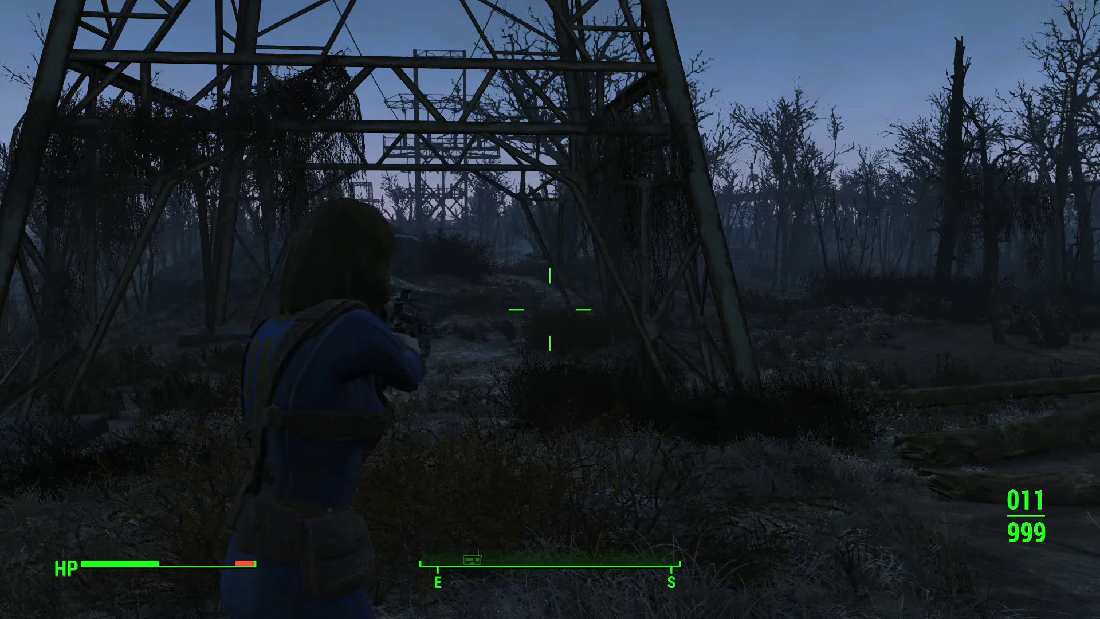
# Save and quit Fallout 4 to the desktop, and close Cheat Engine.
pyautogui.press('Escape')
pyautogui.press('Escape')
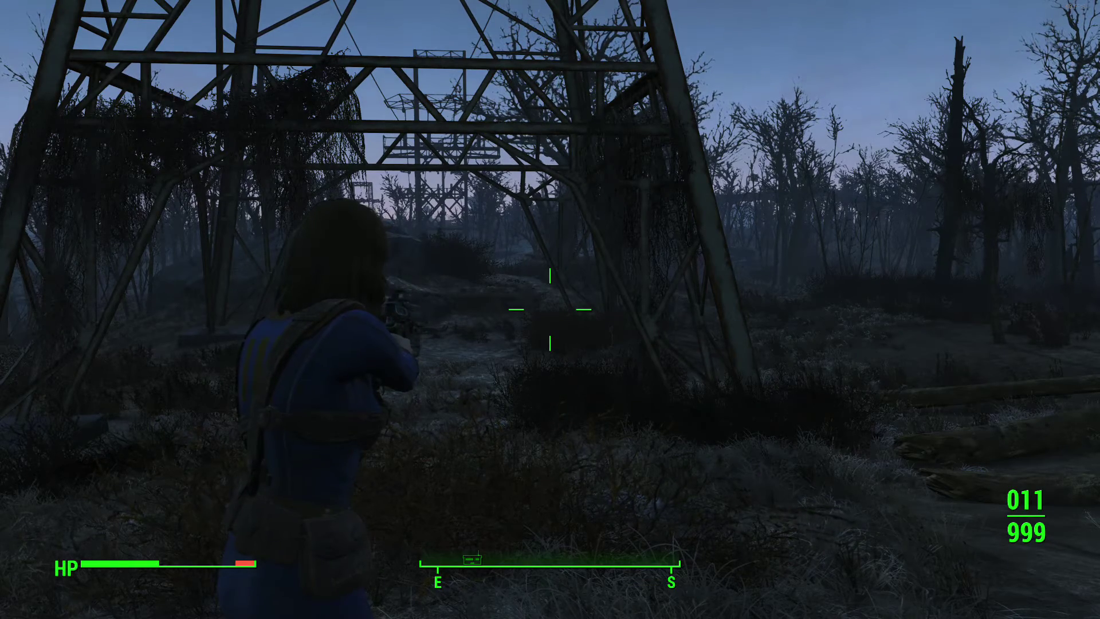
pyautogui.press('Escape')
pyautogui.click(322, 425)
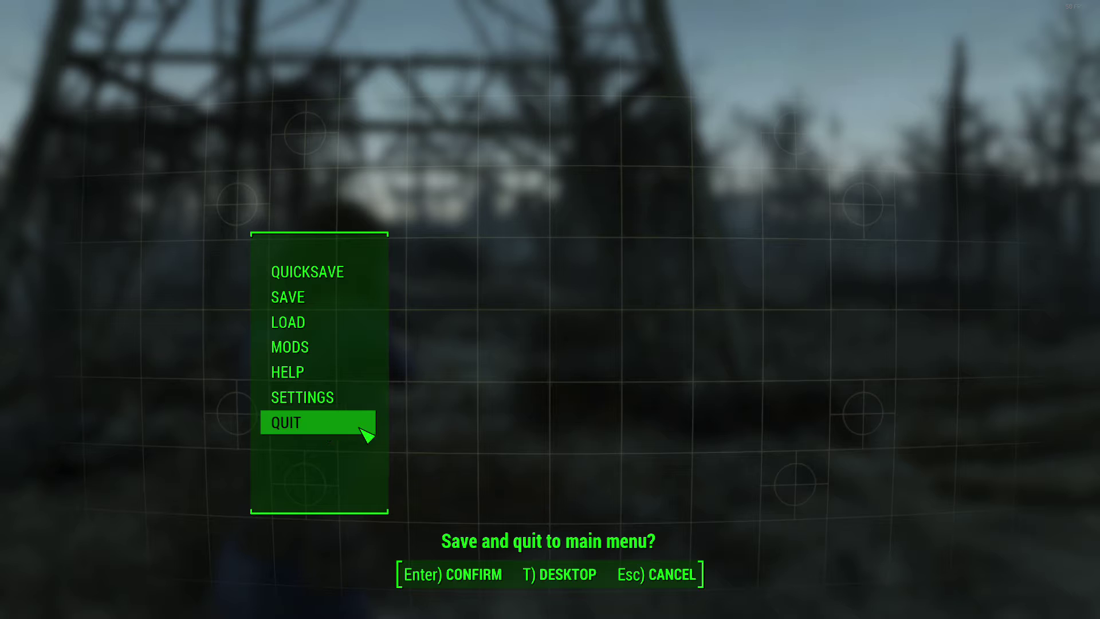
pyautogui.click(556, 575)
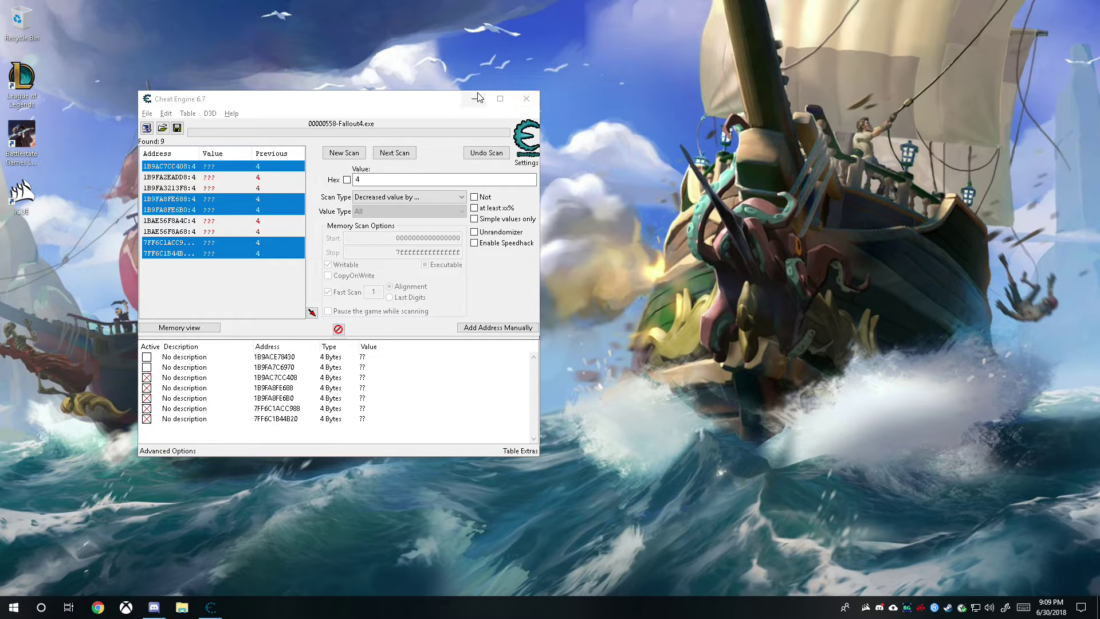
pyautogui.click(535, 102)
pyautogui.click(575, 302)
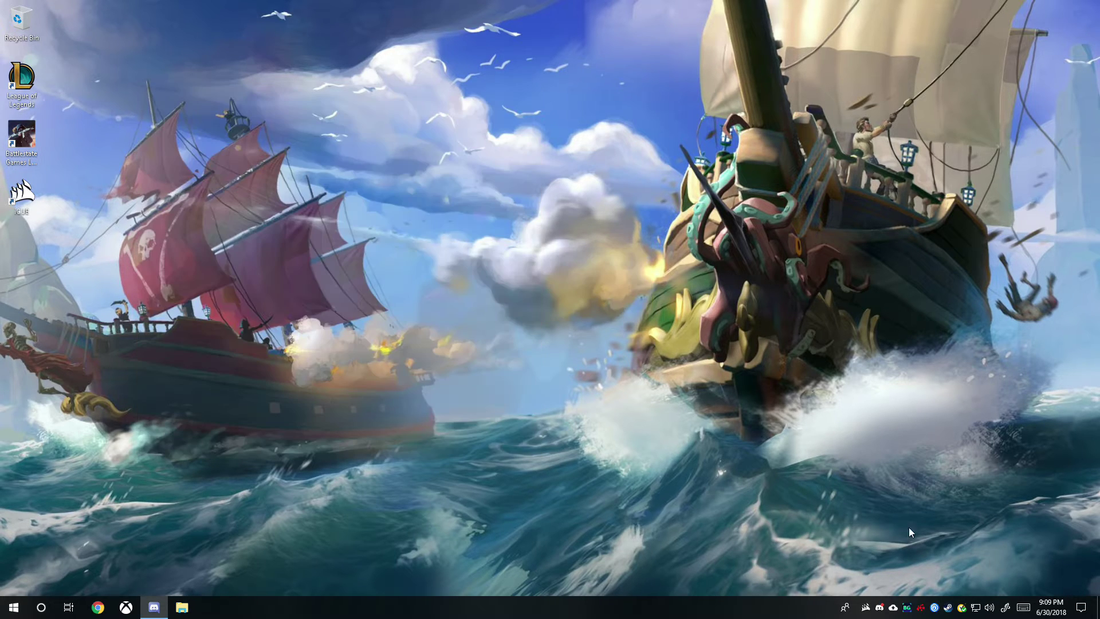
# Dismiss the Steam library, launch Far Cry 5 from the installed games in Uplay, and close the Uplay window.
pyautogui.doubleClick(948, 609)
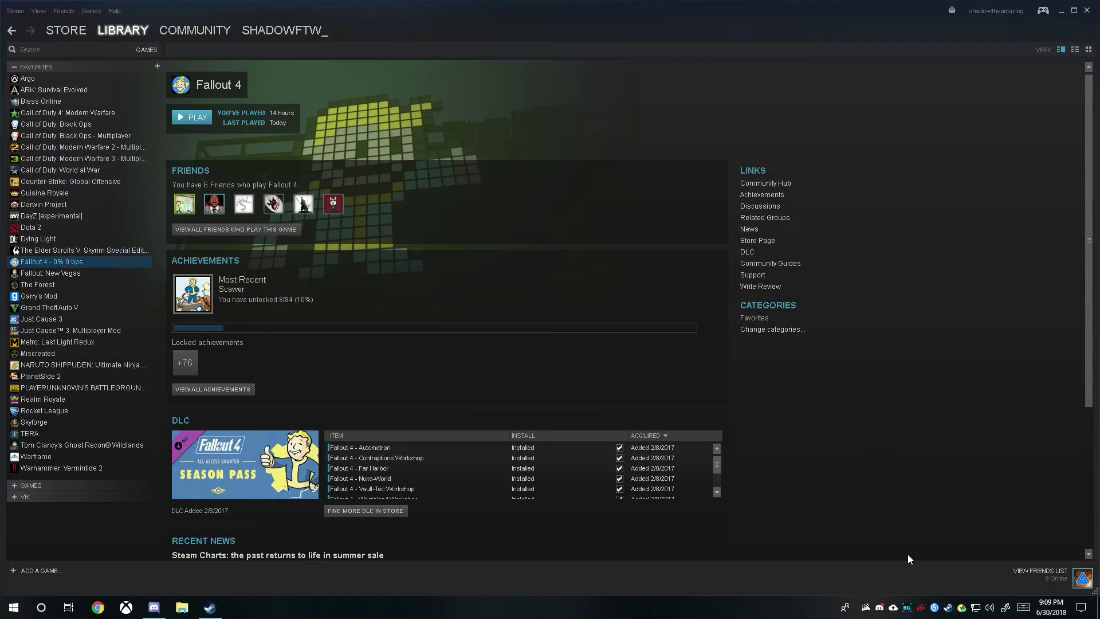
pyautogui.click(1086, 10)
pyautogui.doubleClick(934, 609)
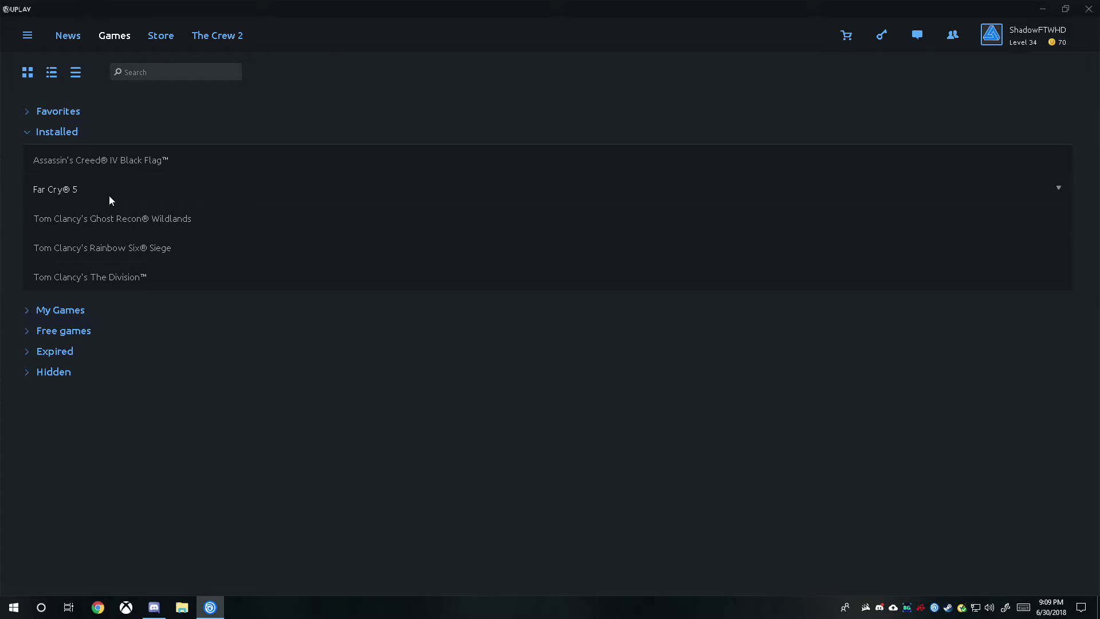
pyautogui.click(110, 198)
pyautogui.click(247, 203)
pyautogui.click(233, 223)
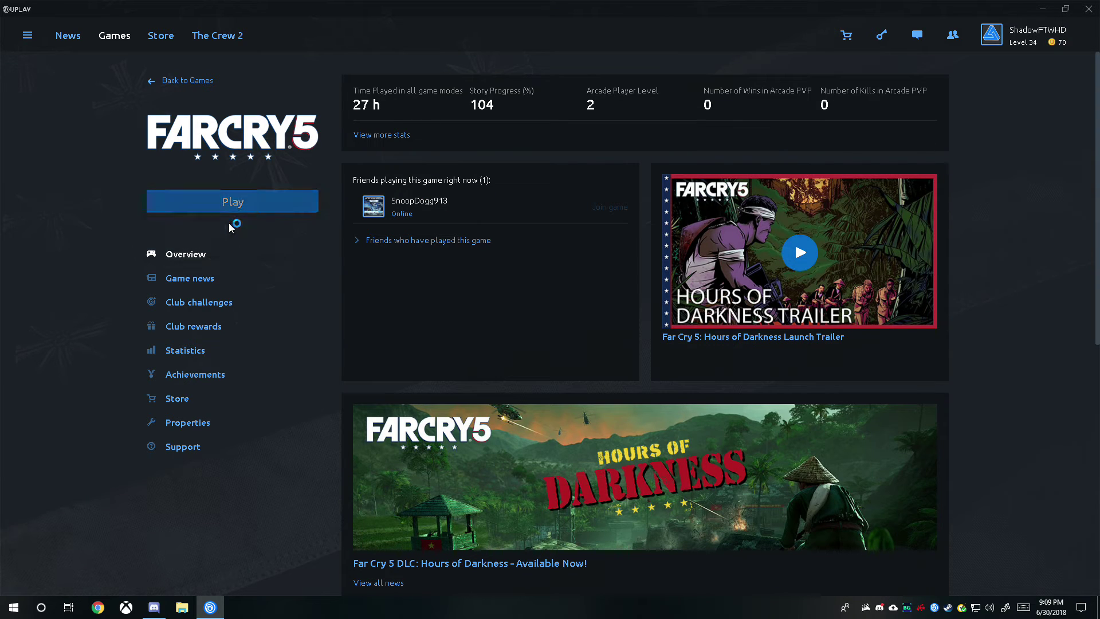
pyautogui.click(1086, 12)
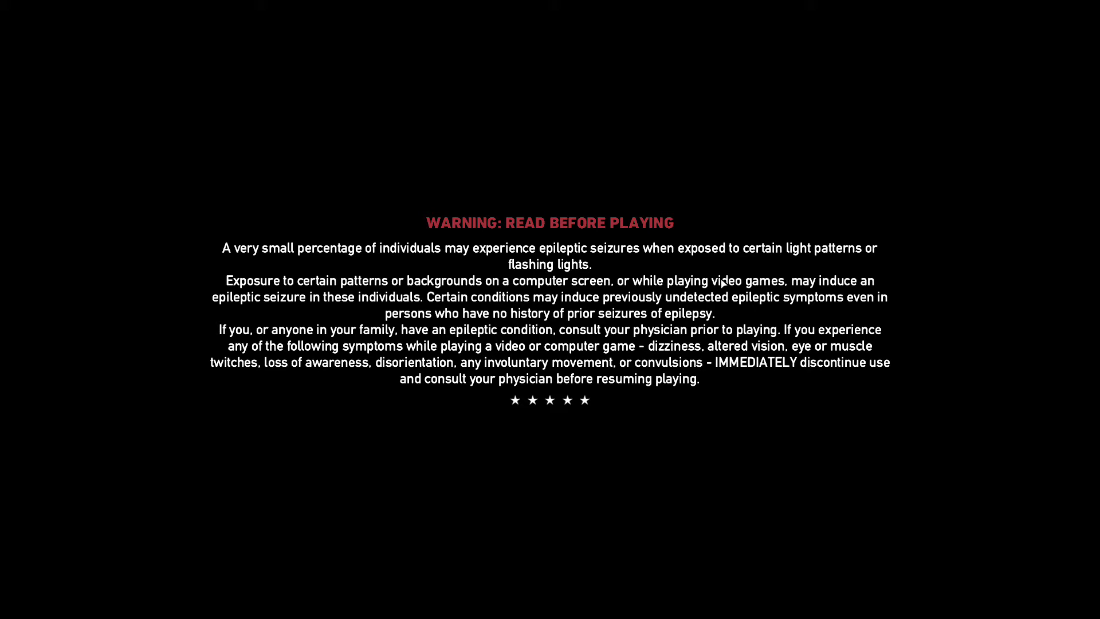
# Open Task Manager while Far Cry 5 loads and expand EasyAntiCheat Service among the background processes.
pyautogui.press('super')
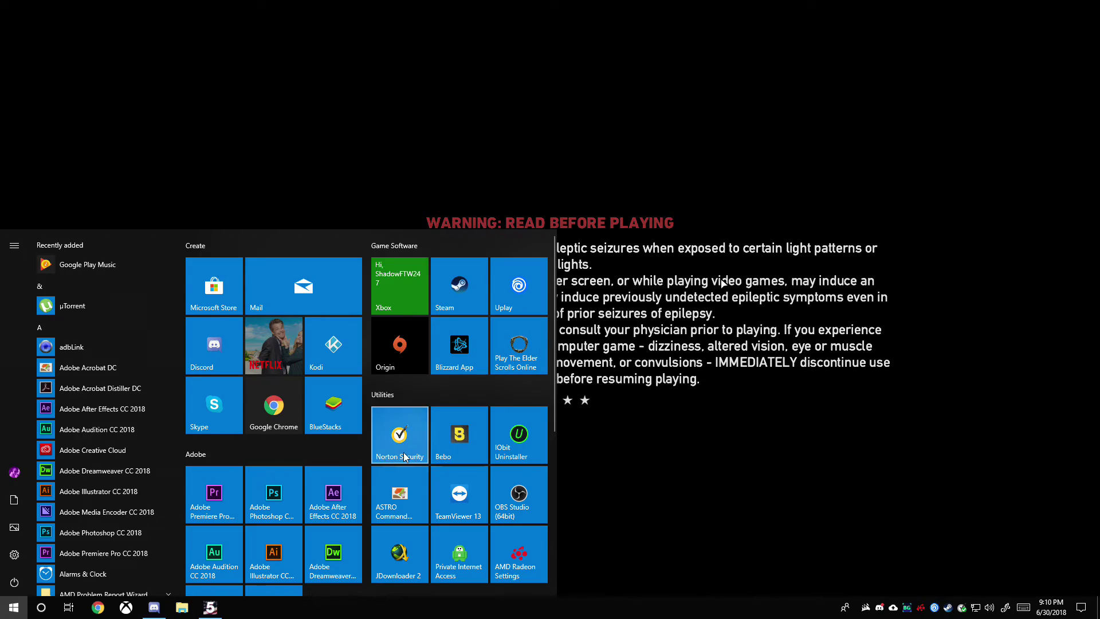
pyautogui.click(658, 380)
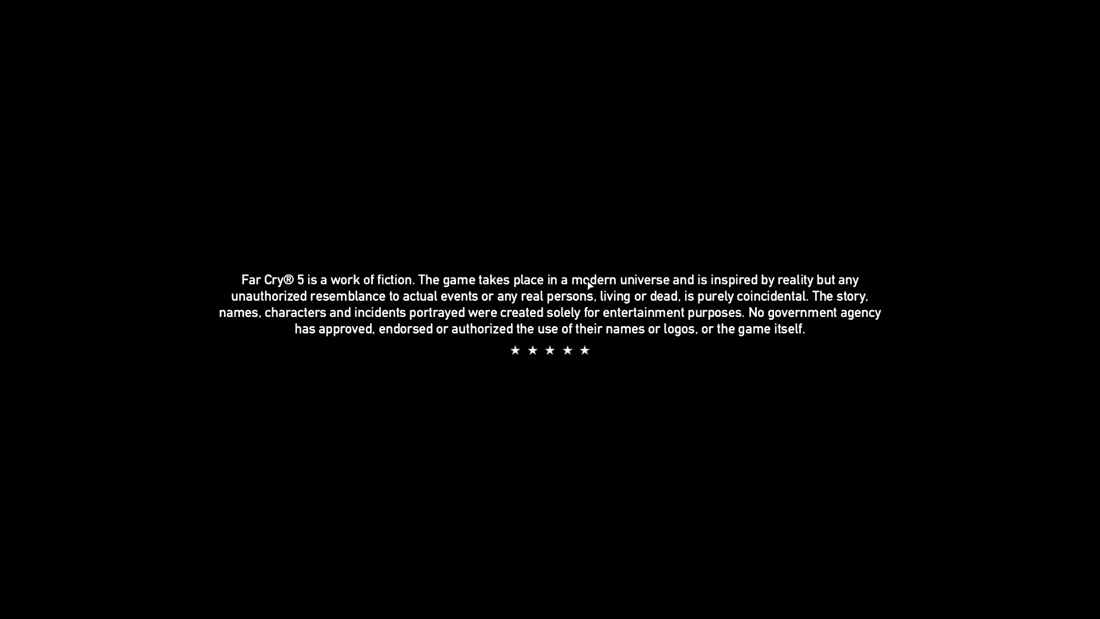
pyautogui.press('super')
pyautogui.rightClick(607, 609)
pyautogui.click(636, 553)
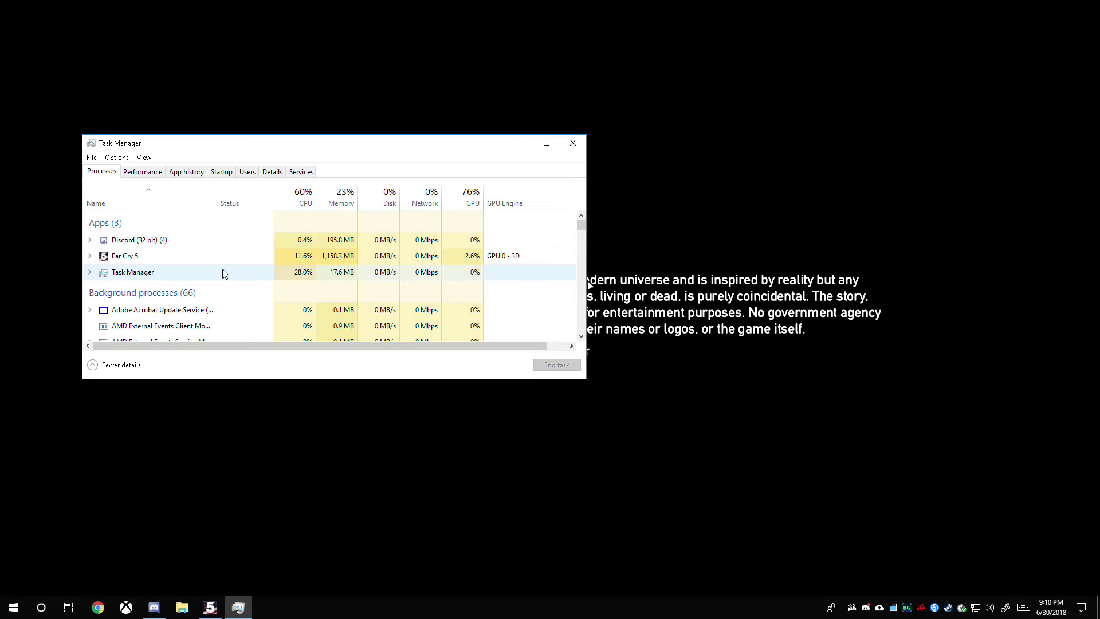
pyautogui.scroll(-3, 224, 273)
pyautogui.scroll(-5, 223, 273)
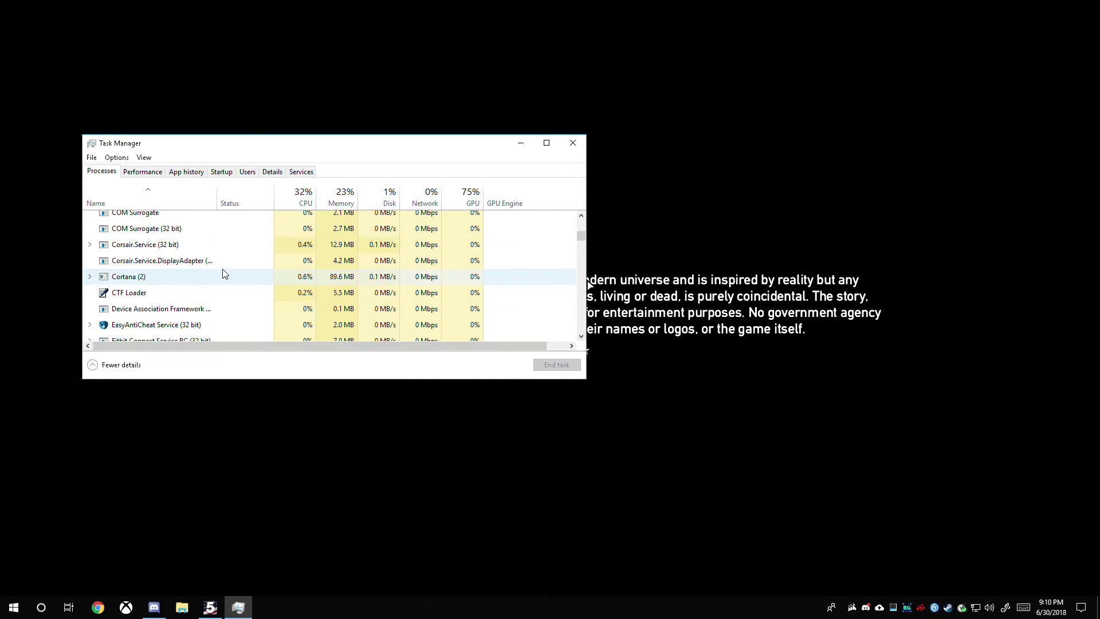
pyautogui.scroll(-3, 224, 273)
pyautogui.scroll(1, 223, 272)
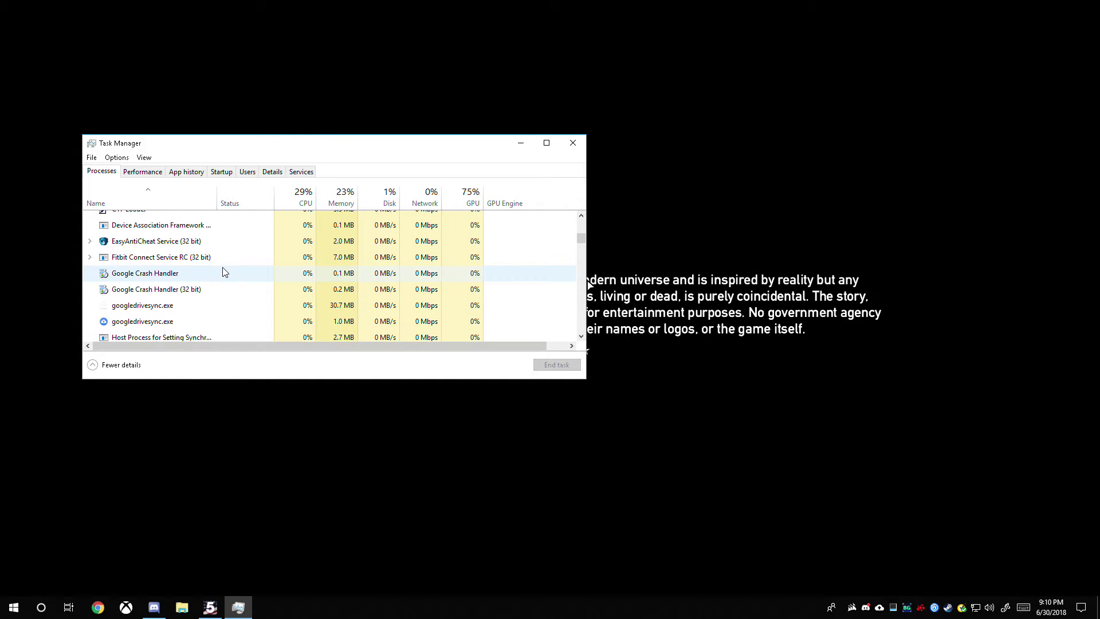
pyautogui.click(90, 242)
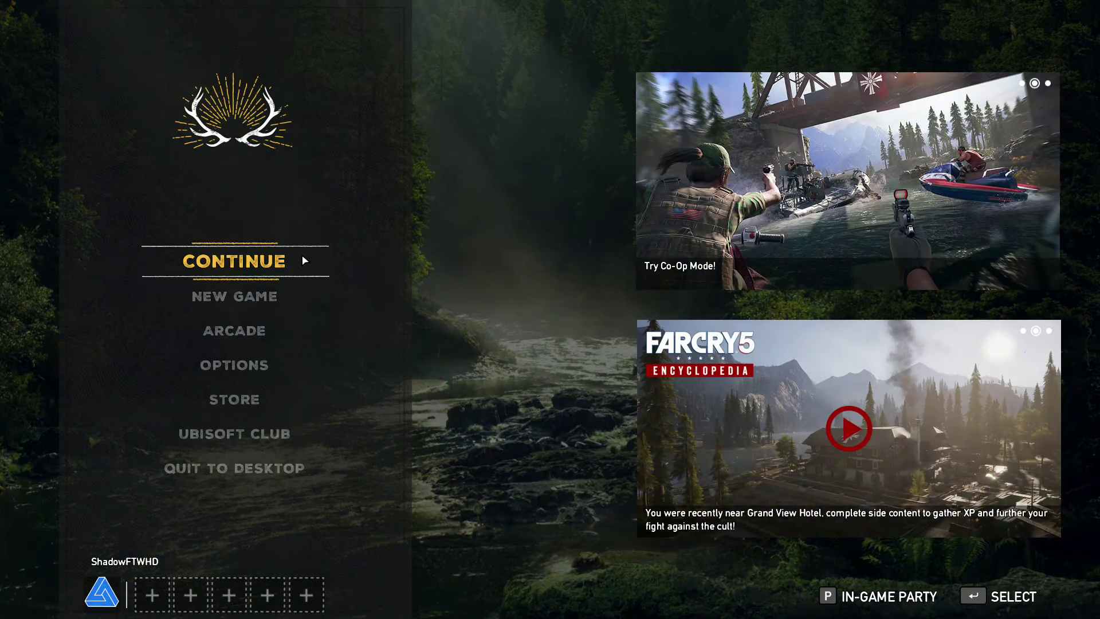
# Continue the saved Far Cry 5 game and check the money balance on the map screen.
pyautogui.click(304, 261)
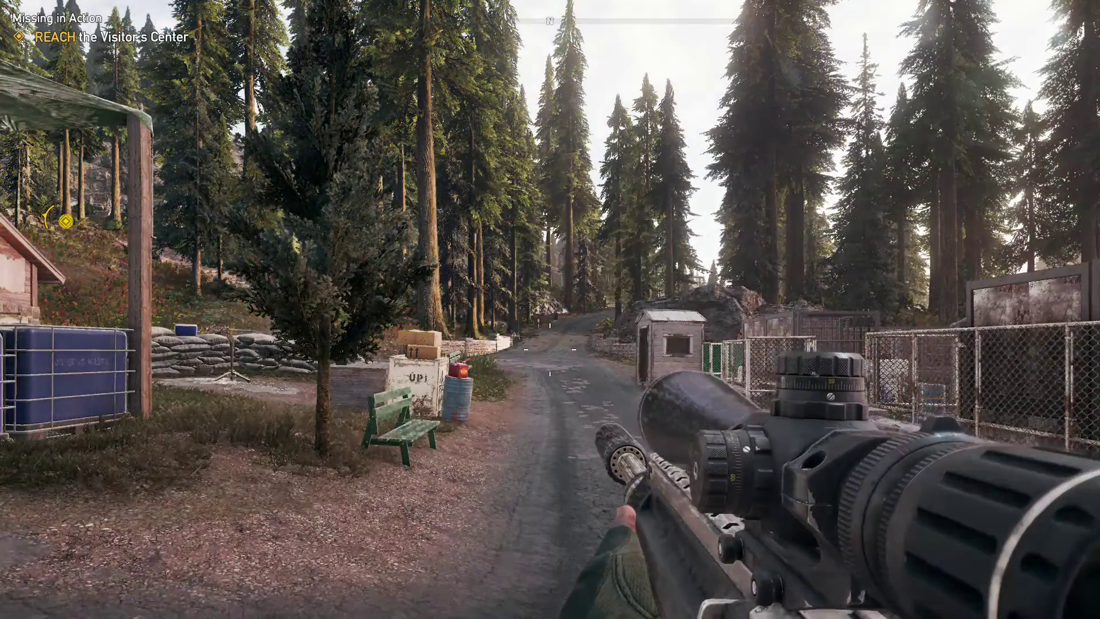
pyautogui.press('Escape')
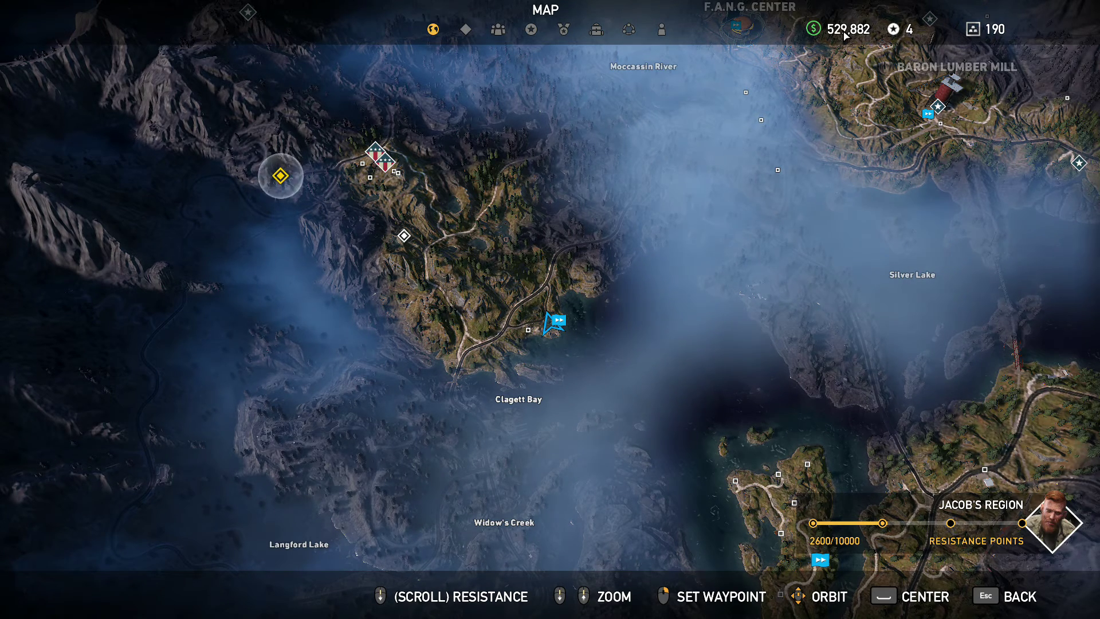
pyautogui.press('Escape')
# Pause the game and quit Far Cry 5 to the desktop.
pyautogui.press('Escape')
pyautogui.click(282, 450)
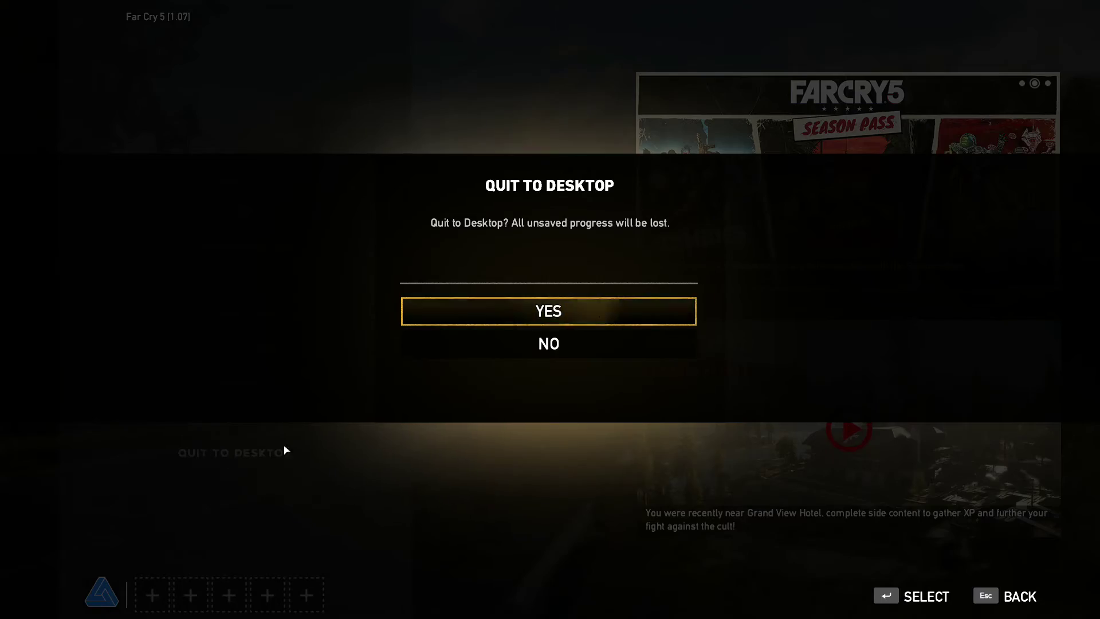
pyautogui.press('Escape')
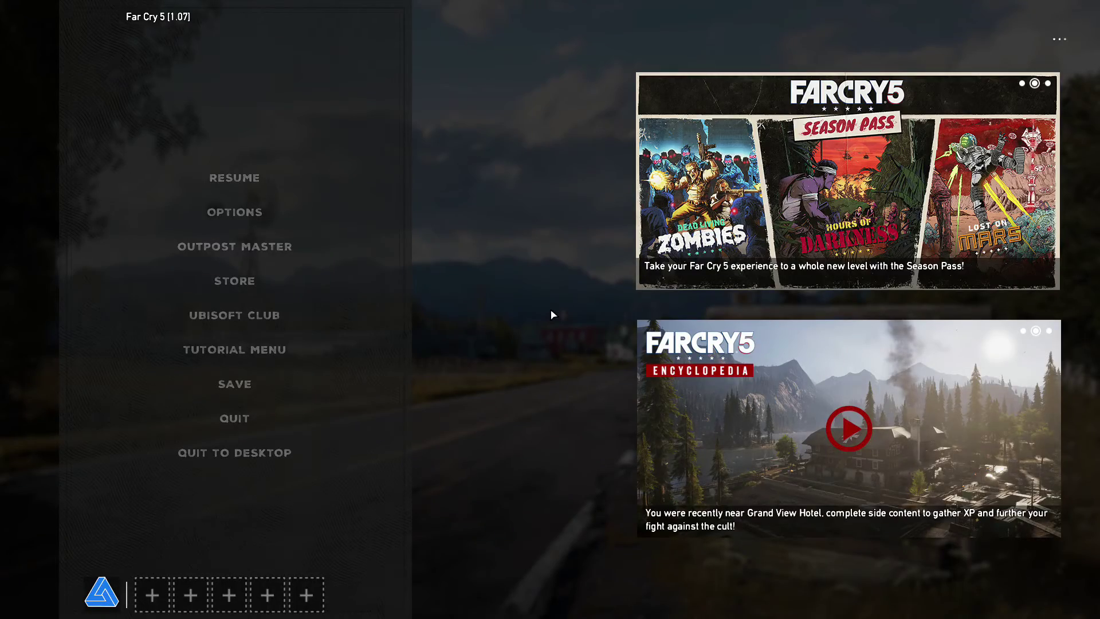